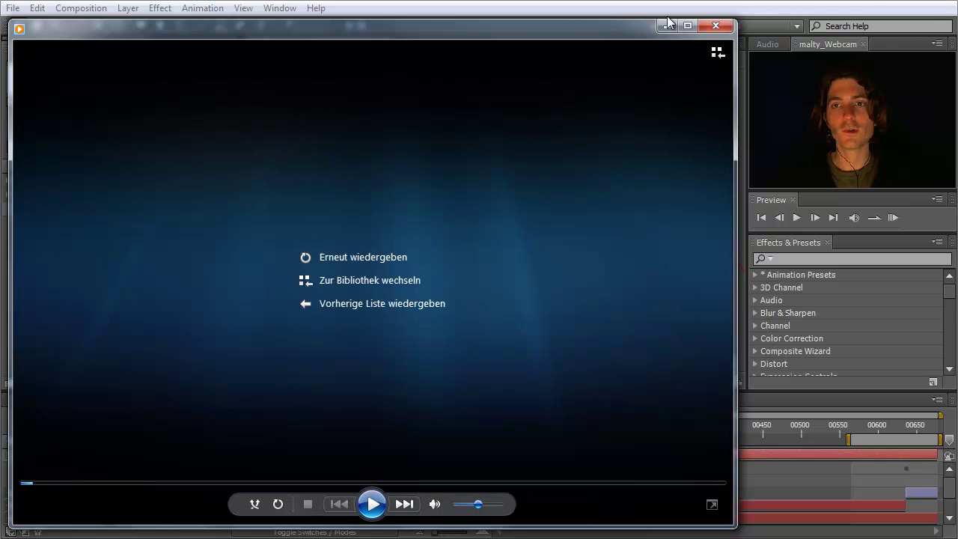
Close the media player and inspect the background and blue spot layers, toggling the blue spot's visibility off and on.
{"action": "left_click", "coordinate": [715, 25]}
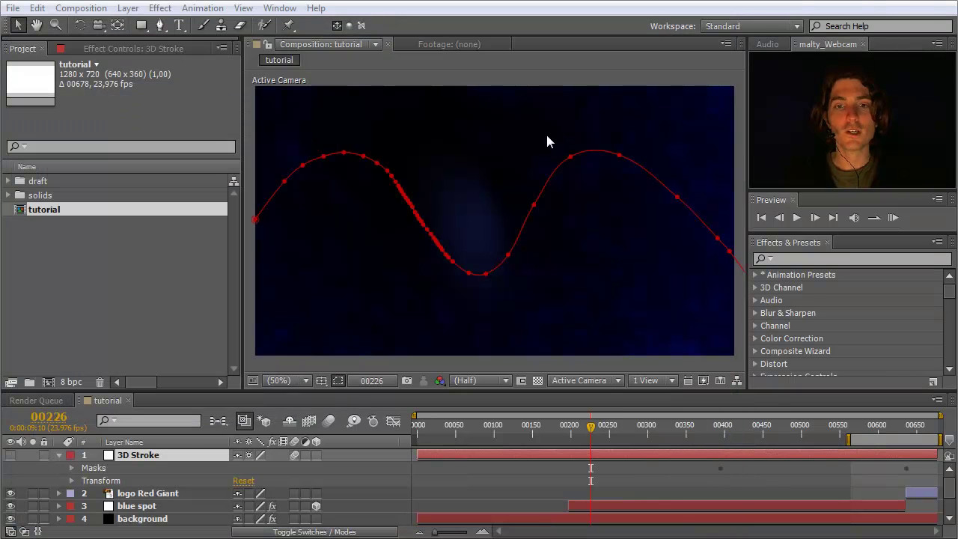
{"action": "left_click", "coordinate": [139, 519]}
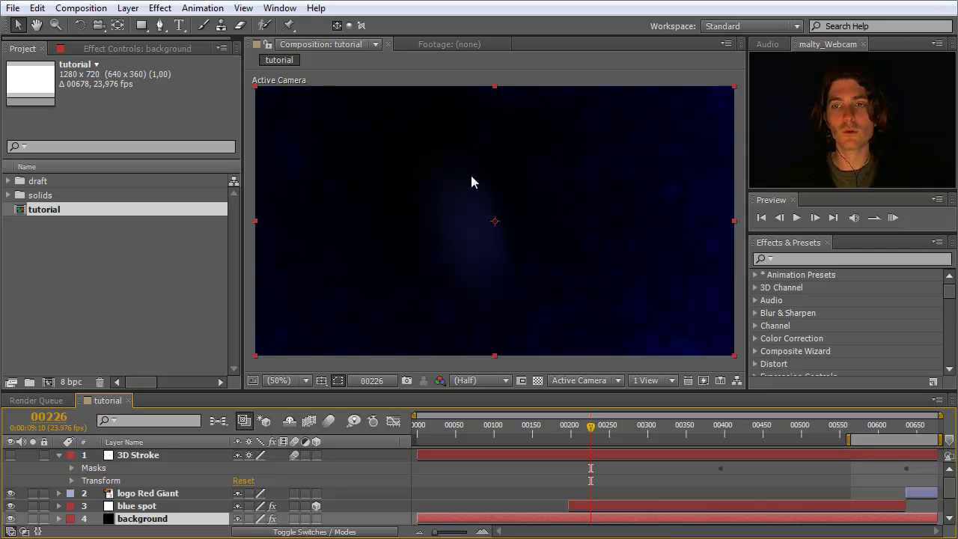
{"action": "left_click", "coordinate": [130, 506]}
{"action": "left_click", "coordinate": [10, 507]}
{"action": "left_click", "coordinate": [10, 507]}
{"action": "left_click", "coordinate": [11, 506]}
{"action": "left_click", "coordinate": [11, 506]}
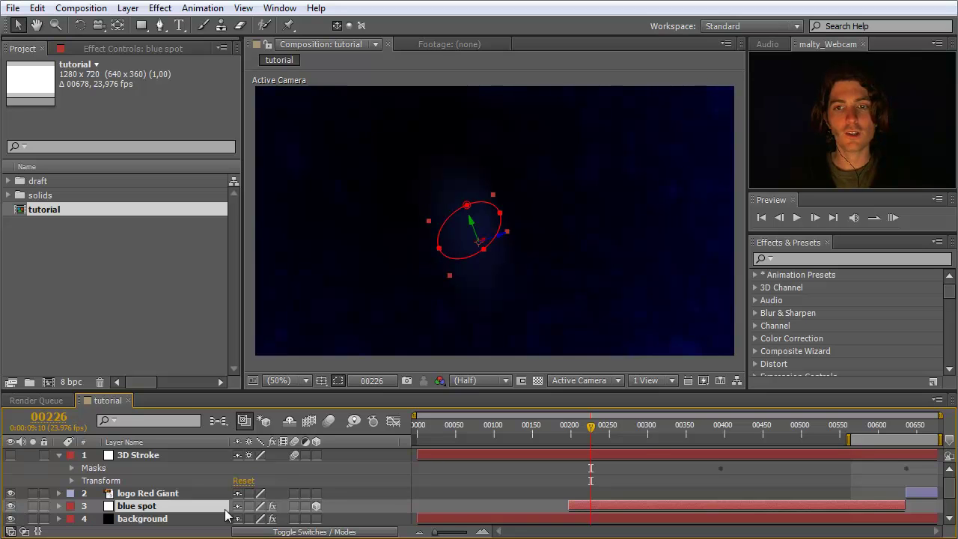
Check the logo Red Giant layer at frame 654 and make the 3D Stroke layer visible.
{"action": "left_click_drag", "start_coordinate": [610, 424], "coordinate": [918, 432]}
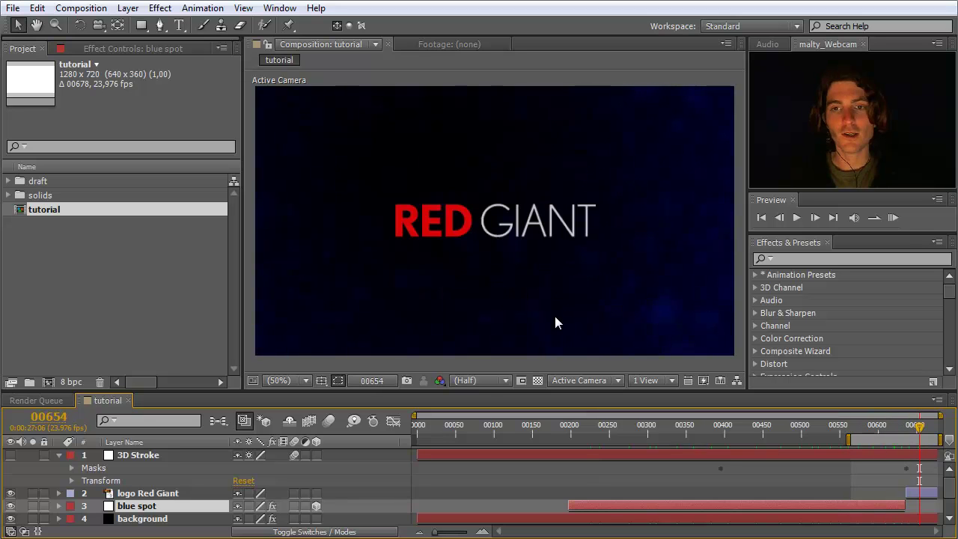
{"action": "left_click", "coordinate": [147, 495]}
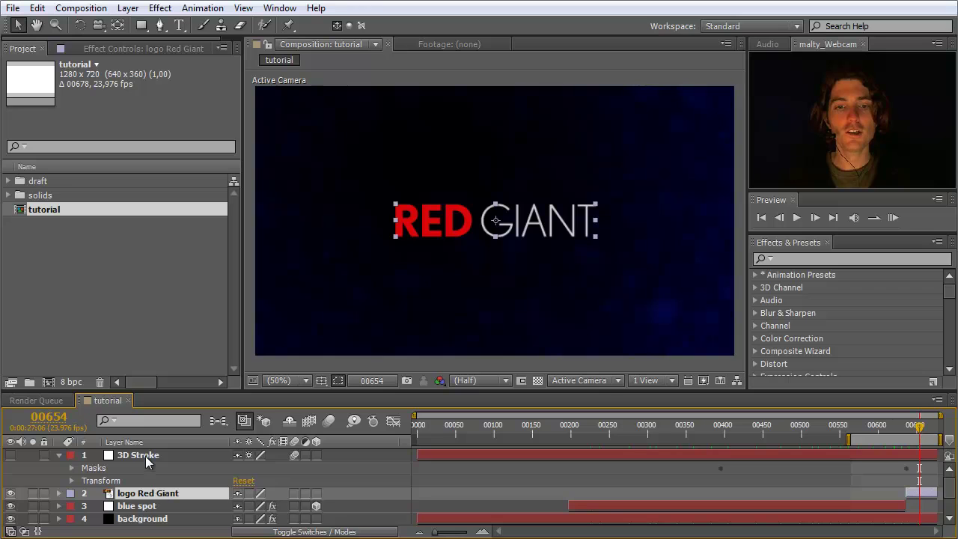
{"action": "left_click", "coordinate": [145, 457]}
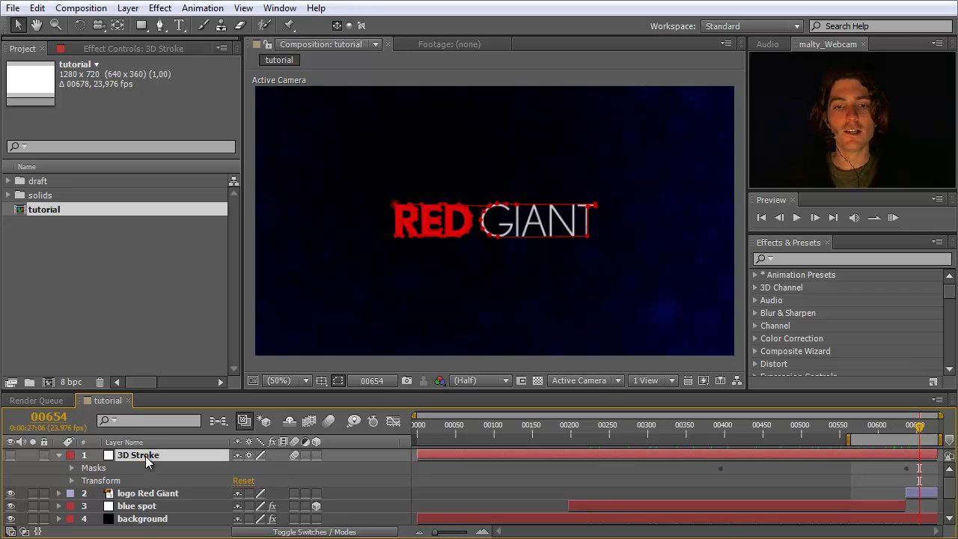
{"action": "left_click", "coordinate": [11, 456]}
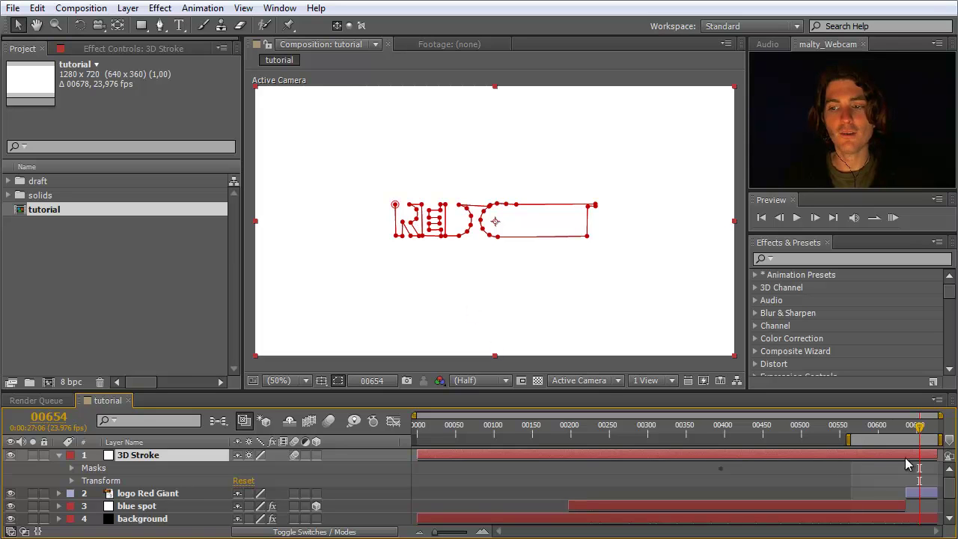
Expand Mask 1 of the 3D Stroke layer and examine its Mask Path keyframes at frames 636 and 395.
{"action": "left_click_drag", "start_coordinate": [922, 428], "coordinate": [918, 429]}
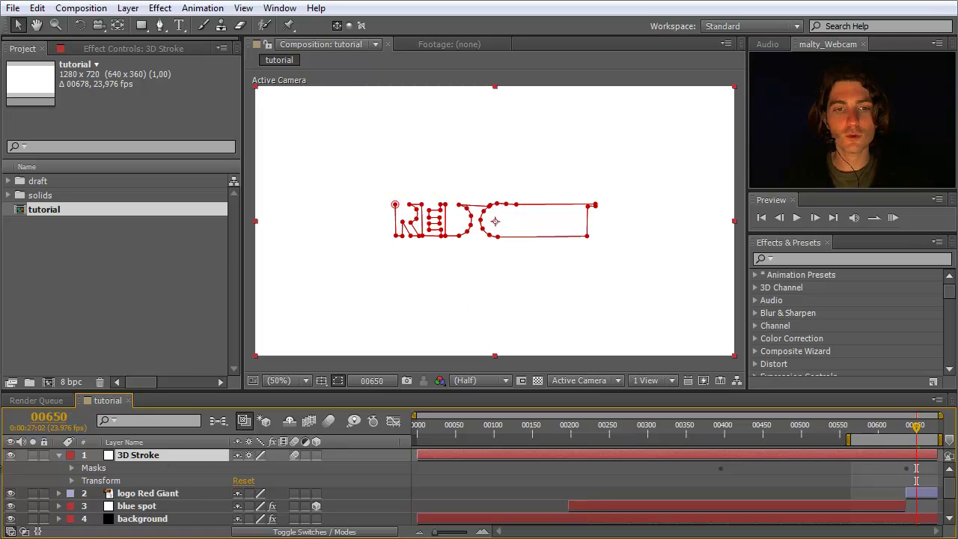
{"action": "left_click", "coordinate": [72, 469]}
{"action": "left_click", "coordinate": [114, 468]}
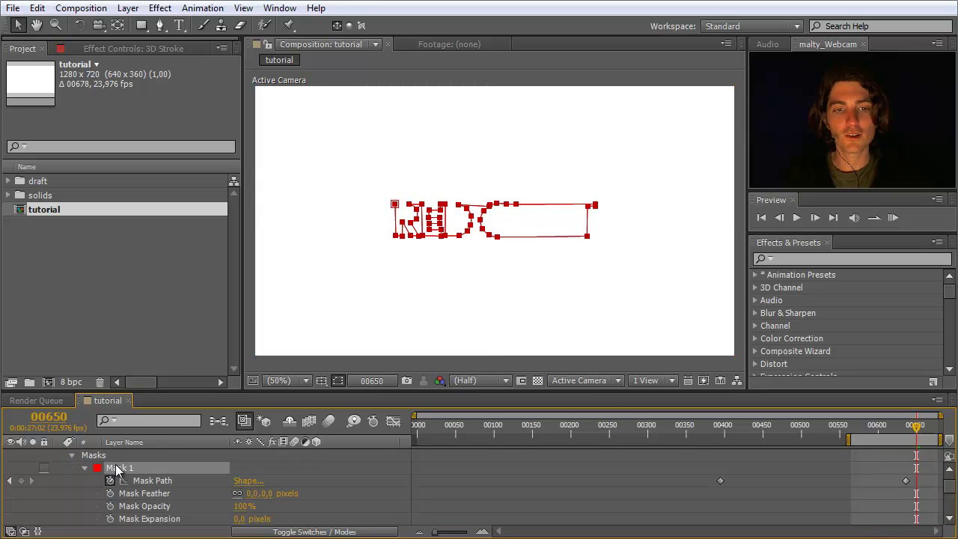
{"action": "left_click", "coordinate": [161, 481]}
{"action": "left_click_drag", "start_coordinate": [915, 427], "coordinate": [906, 430]}
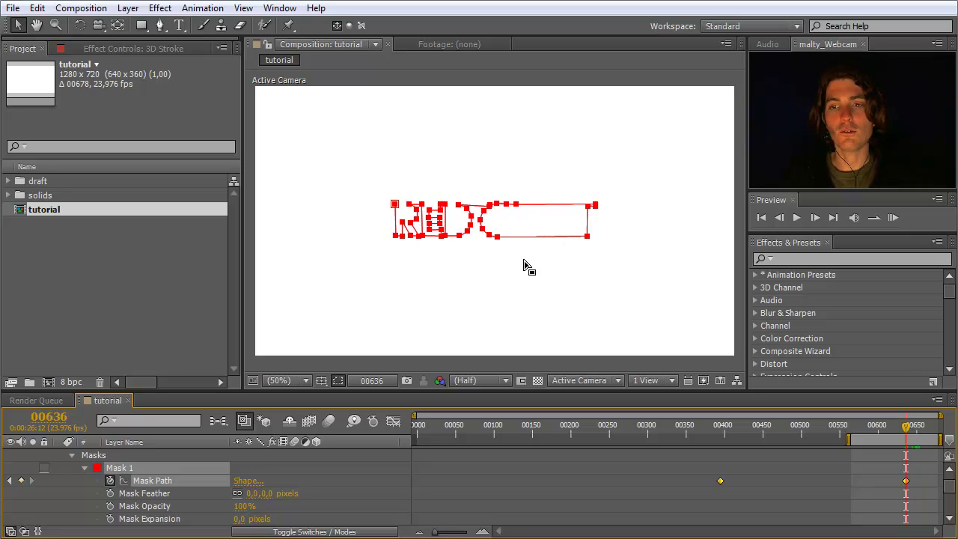
{"action": "left_click_drag", "start_coordinate": [903, 428], "coordinate": [719, 428]}
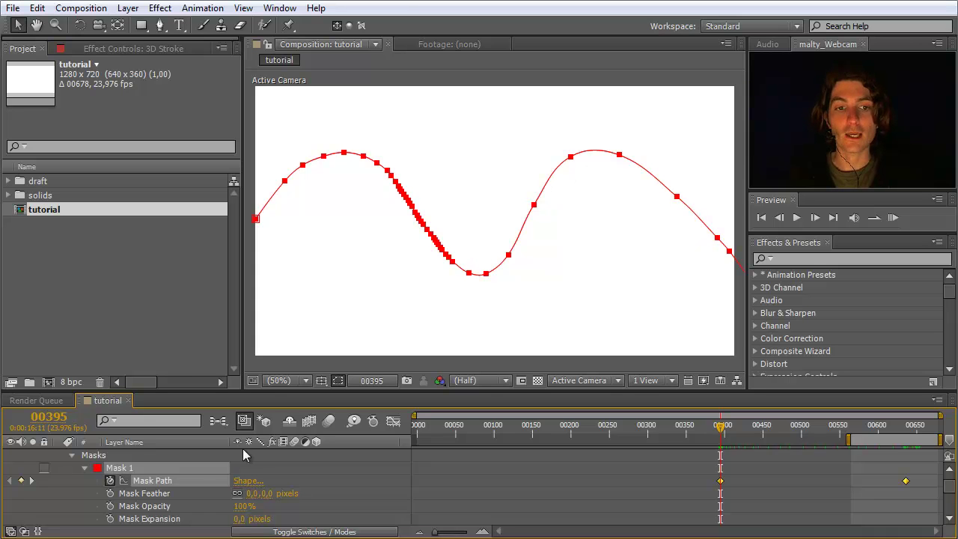
Find the Trapcode 3D Stroke effect and apply it to the 3D Stroke layer.
{"action": "scroll", "coordinate": [154, 473], "scroll_direction": "up", "scroll_amount": 1}
{"action": "left_click", "coordinate": [140, 458]}
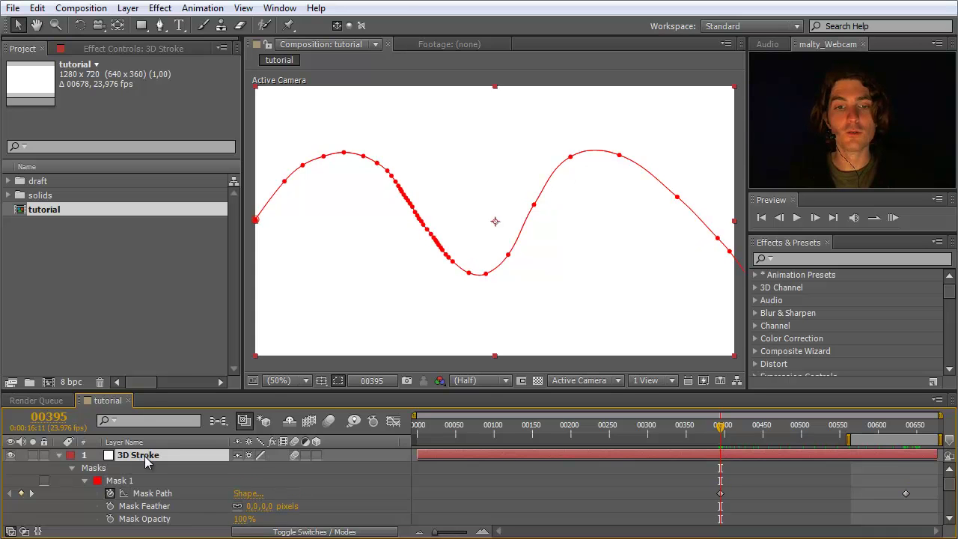
{"action": "left_click", "coordinate": [821, 259]}
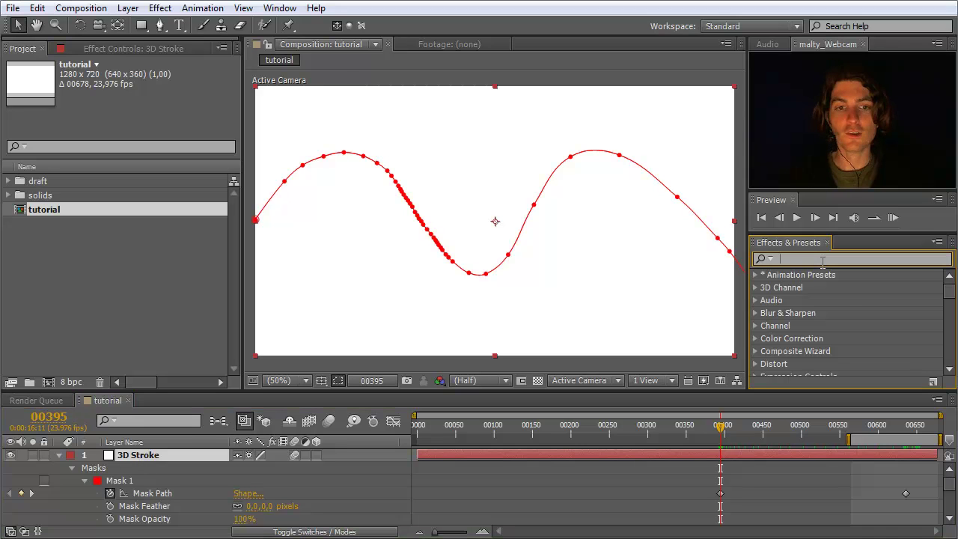
{"action": "type", "text": "3D Str"}
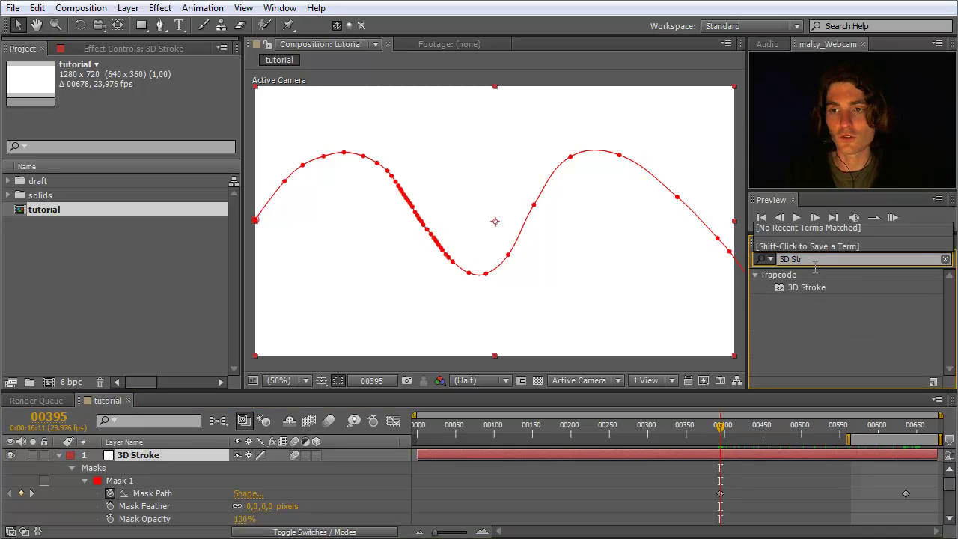
{"action": "mouse_move", "coordinate": [778, 289]}
{"action": "left_mouse_down"}
{"action": "mouse_move", "coordinate": [351, 413]}
{"action": "mouse_move", "coordinate": [146, 458]}
{"action": "left_mouse_up"}
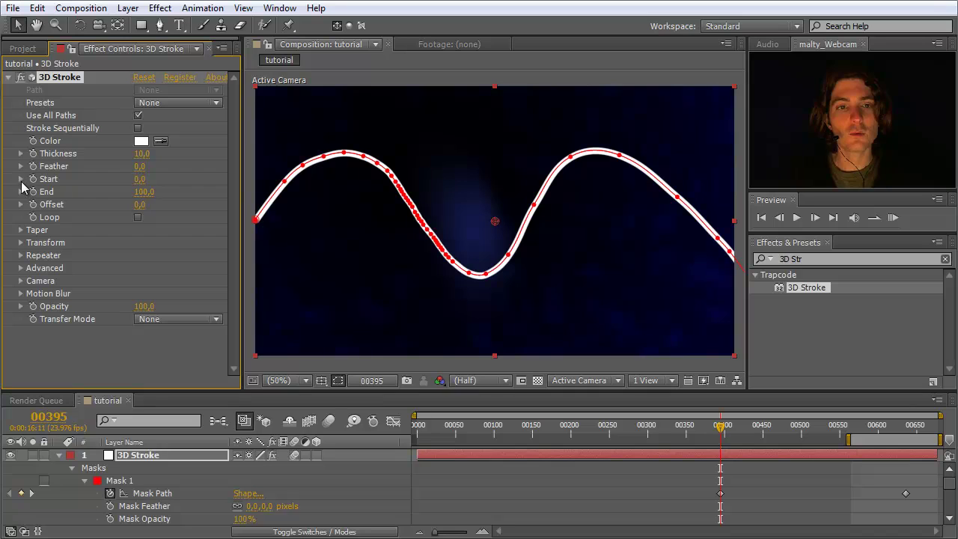
Enable Taper in the 3D Stroke effect and hide the mask outlines in the composition view.
{"action": "left_click", "coordinate": [20, 231]}
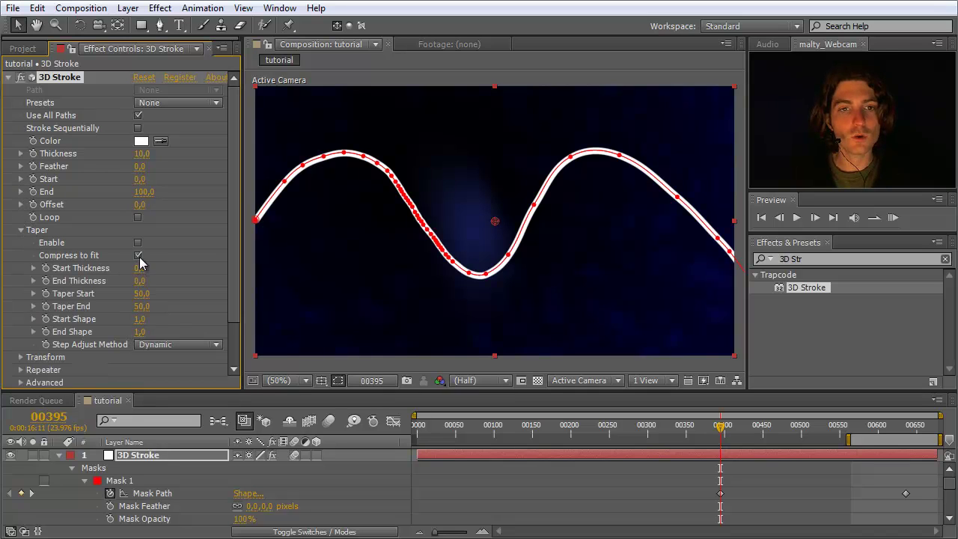
{"action": "left_click", "coordinate": [137, 242]}
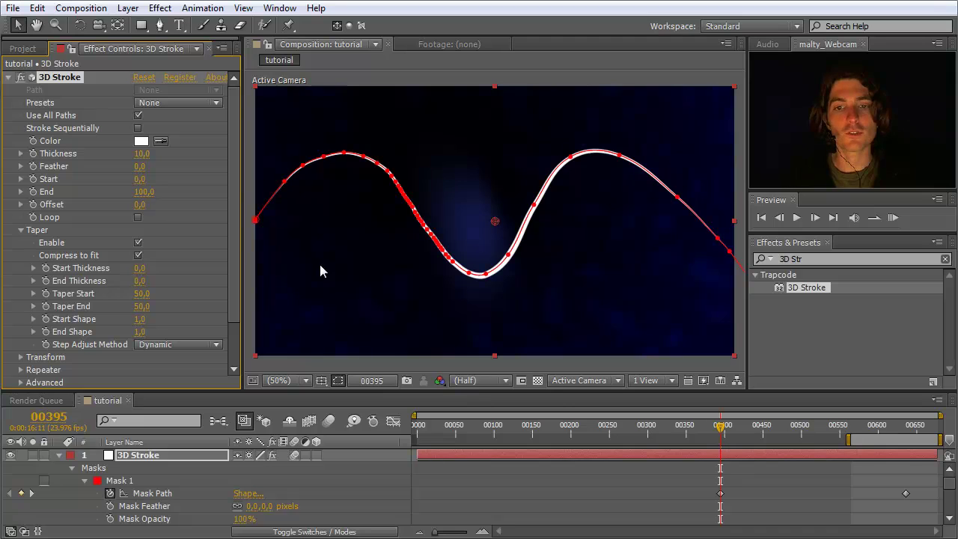
{"action": "left_click", "coordinate": [338, 381]}
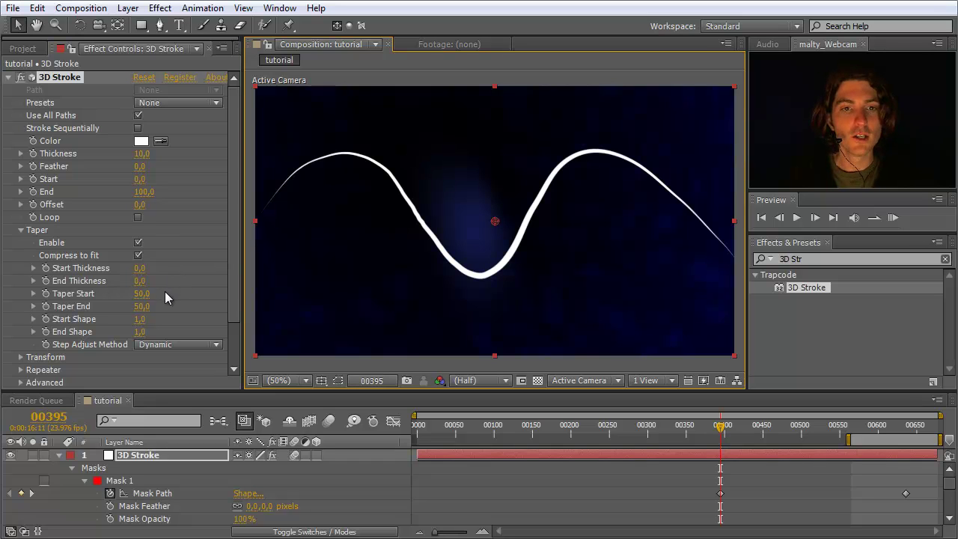
Set the stroke's Taper Start to 27, trying 0 first, and collapse the Taper settings.
{"action": "left_click_drag", "start_coordinate": [141, 293], "coordinate": [90, 293]}
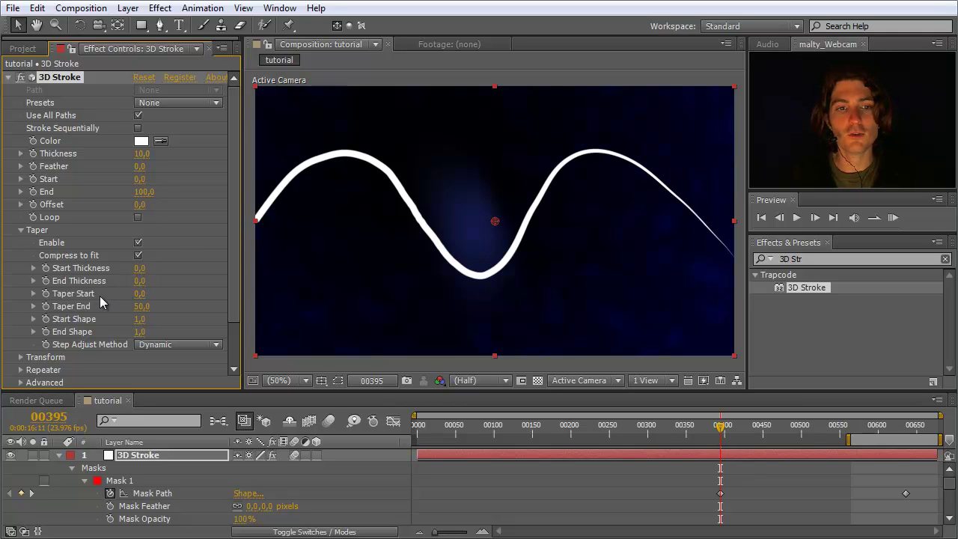
{"action": "left_click_drag", "start_coordinate": [142, 294], "coordinate": [154, 295]}
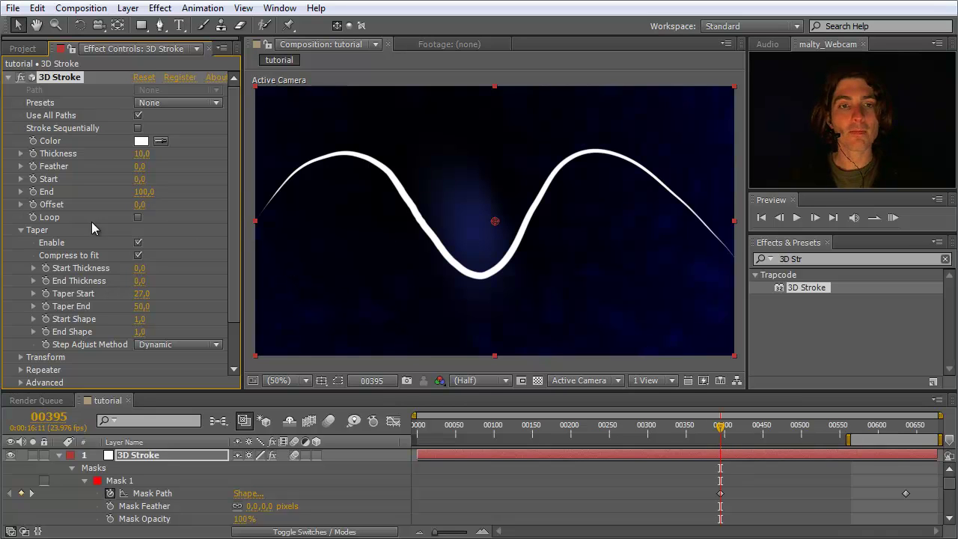
{"action": "left_click", "coordinate": [21, 232]}
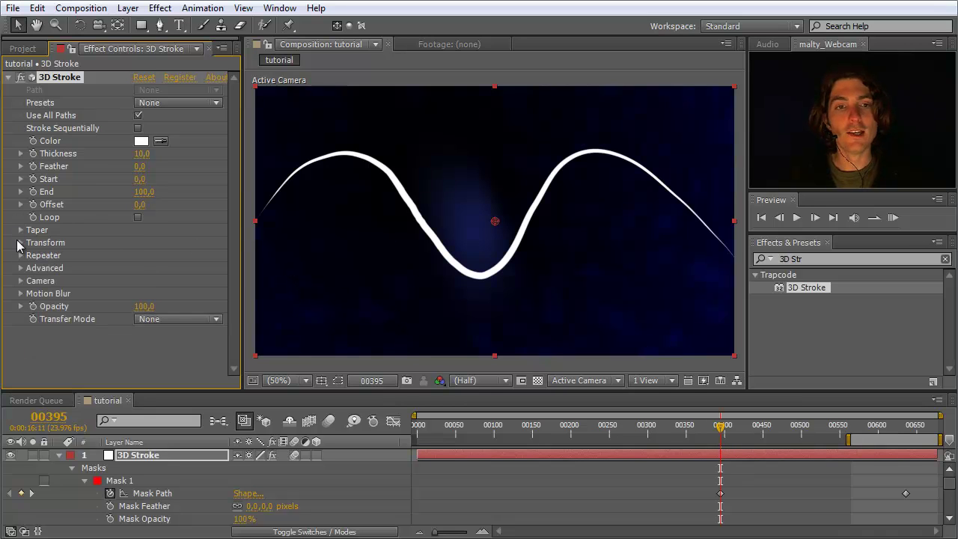
Try tilting the stroke with an X Rotation of 12° and Y Rotation of 1°, and reset both to 0°.
{"action": "left_click", "coordinate": [21, 242]}
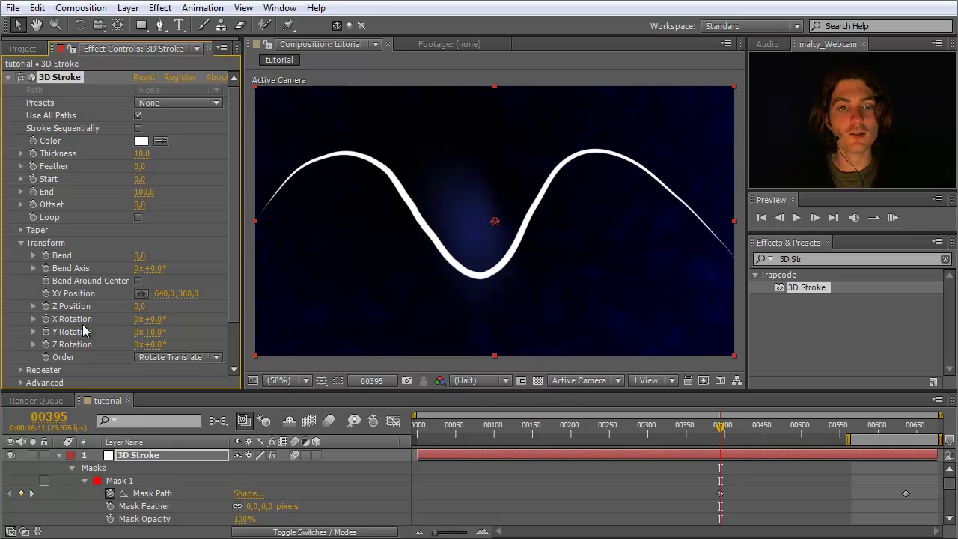
{"action": "mouse_move", "coordinate": [139, 257]}
{"action": "left_mouse_down"}
{"action": "mouse_move", "coordinate": [379, 271]}
{"action": "mouse_move", "coordinate": [134, 271]}
{"action": "left_mouse_up"}
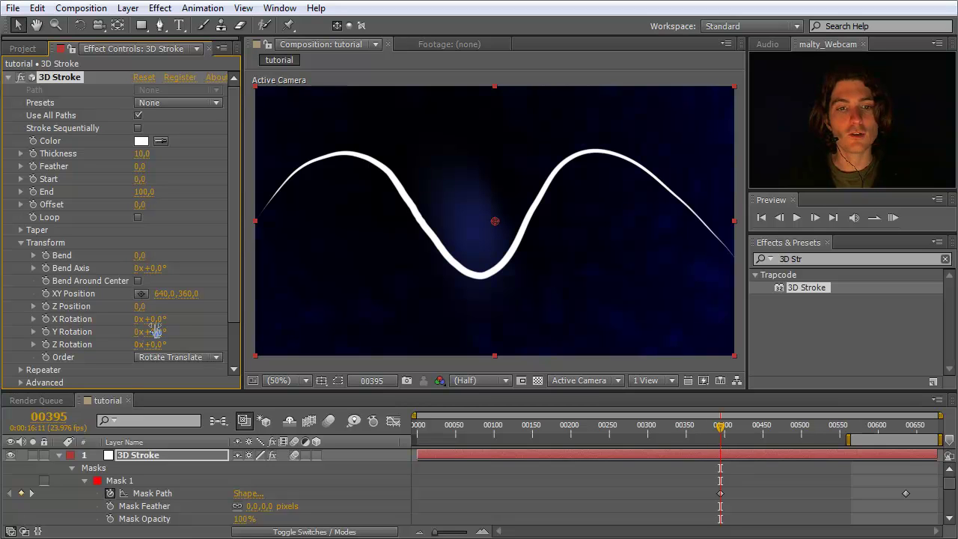
{"action": "mouse_move", "coordinate": [155, 320]}
{"action": "left_mouse_down"}
{"action": "mouse_move", "coordinate": [312, 323]}
{"action": "mouse_move", "coordinate": [164, 320]}
{"action": "mouse_move", "coordinate": [224, 336]}
{"action": "mouse_move", "coordinate": [153, 345]}
{"action": "left_mouse_up"}
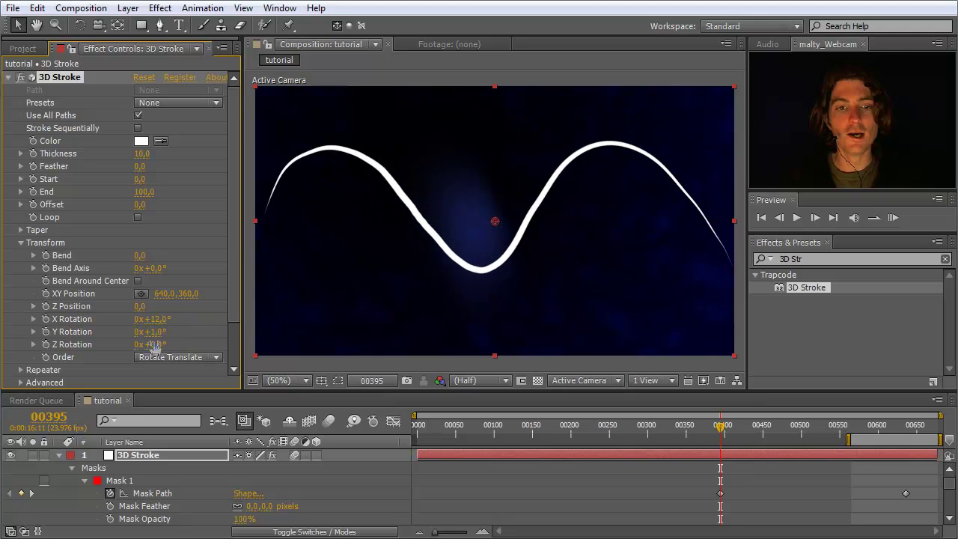
{"action": "left_click", "coordinate": [155, 331]}
{"action": "type", "text": "0"}
{"action": "left_click", "coordinate": [160, 318]}
{"action": "type", "text": "0"}
{"action": "key", "text": "Return"}
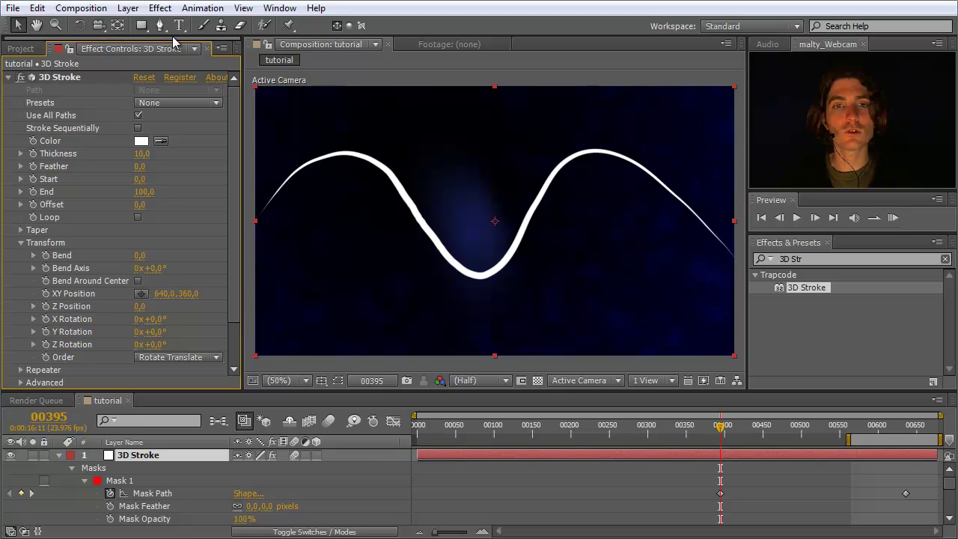
Open the iExpressions panel and reveal the Transform properties of the 3D Stroke effect in the timeline.
{"action": "left_click", "coordinate": [280, 9]}
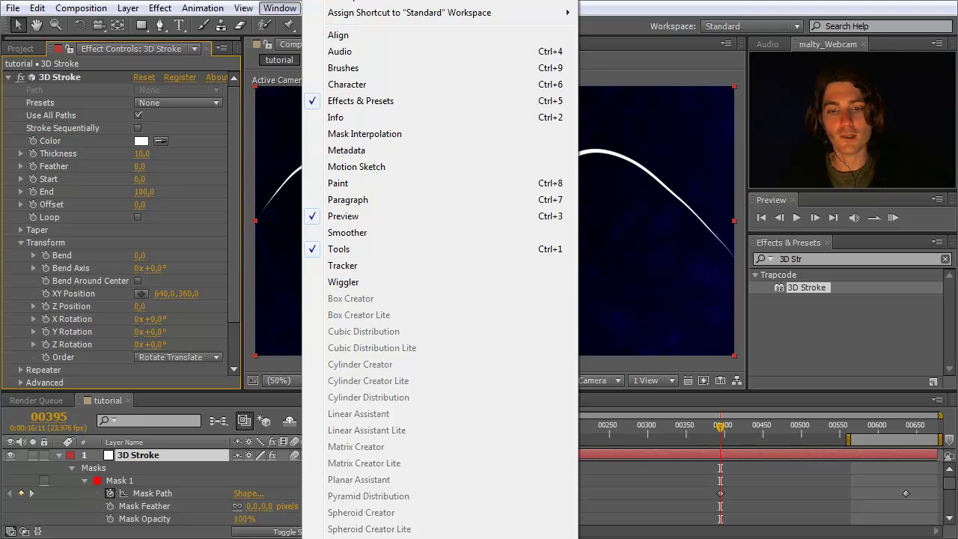
{"action": "key", "text": "Escape"}
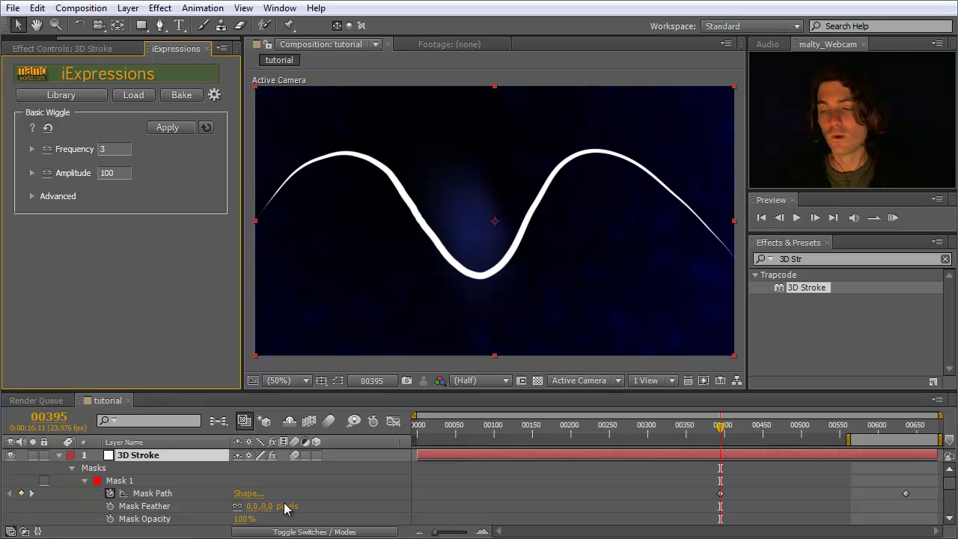
{"action": "scroll", "coordinate": [284, 508], "scroll_direction": "down", "scroll_amount": 5}
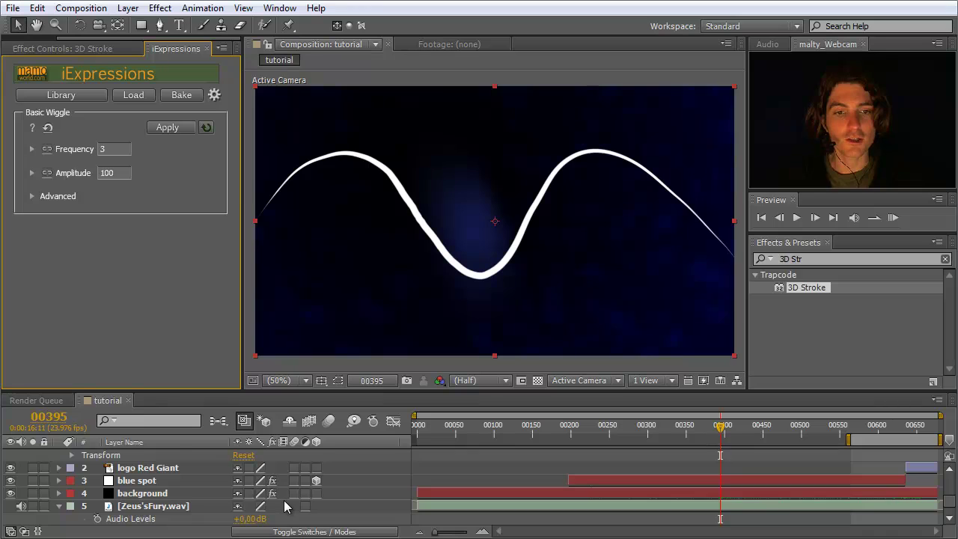
{"action": "scroll", "coordinate": [284, 506], "scroll_direction": "up", "scroll_amount": 2}
{"action": "left_click", "coordinate": [84, 518]}
{"action": "scroll", "coordinate": [182, 512], "scroll_direction": "down", "scroll_amount": 10}
{"action": "scroll", "coordinate": [182, 512], "scroll_direction": "up", "scroll_amount": 3}
{"action": "scroll", "coordinate": [174, 497], "scroll_direction": "up", "scroll_amount": 3}
{"action": "scroll", "coordinate": [85, 464], "scroll_direction": "down", "scroll_amount": 10}
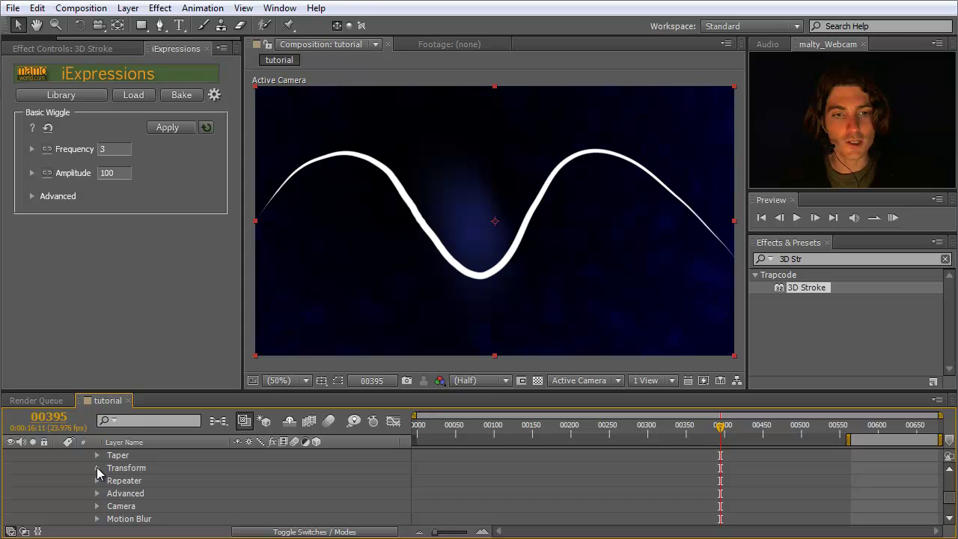
{"action": "left_click", "coordinate": [97, 467]}
{"action": "scroll", "coordinate": [157, 490], "scroll_direction": "down", "scroll_amount": 2}
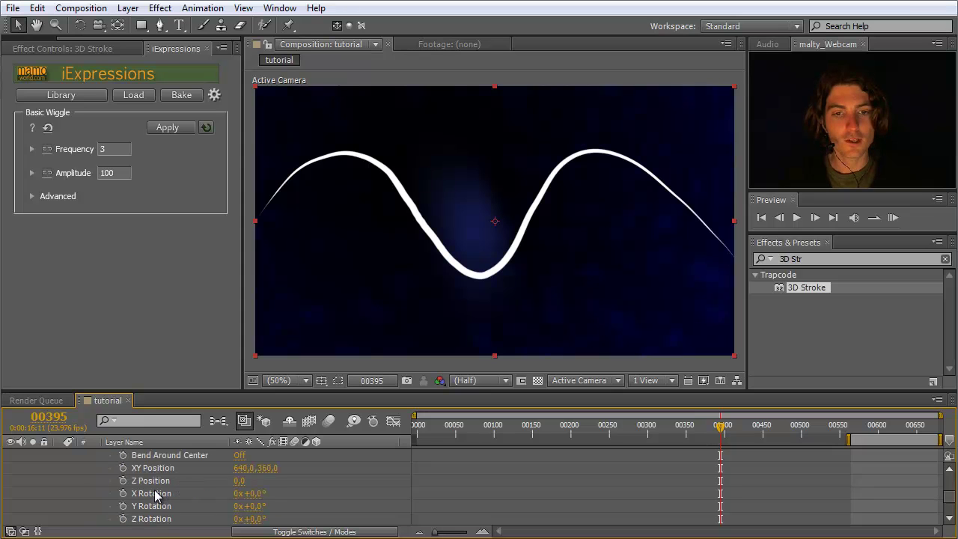
Apply the Basic Wiggle expression with frequency 3 and amplitude 100 to the X, Y and Z Rotation and preview the motion back to frame 91.
{"action": "left_click", "coordinate": [155, 493]}
{"action": "left_click", "coordinate": [160, 518], "text": "shift"}
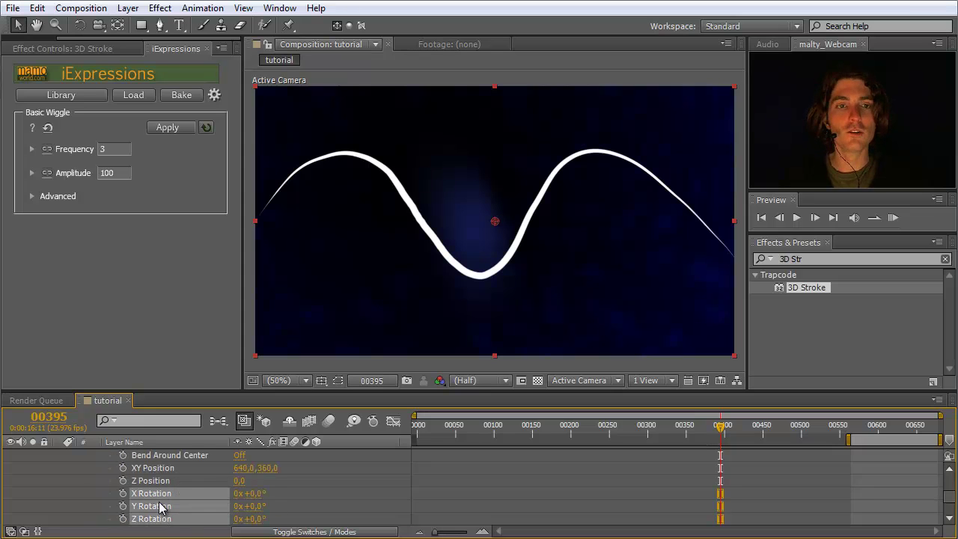
{"action": "left_click", "coordinate": [168, 127]}
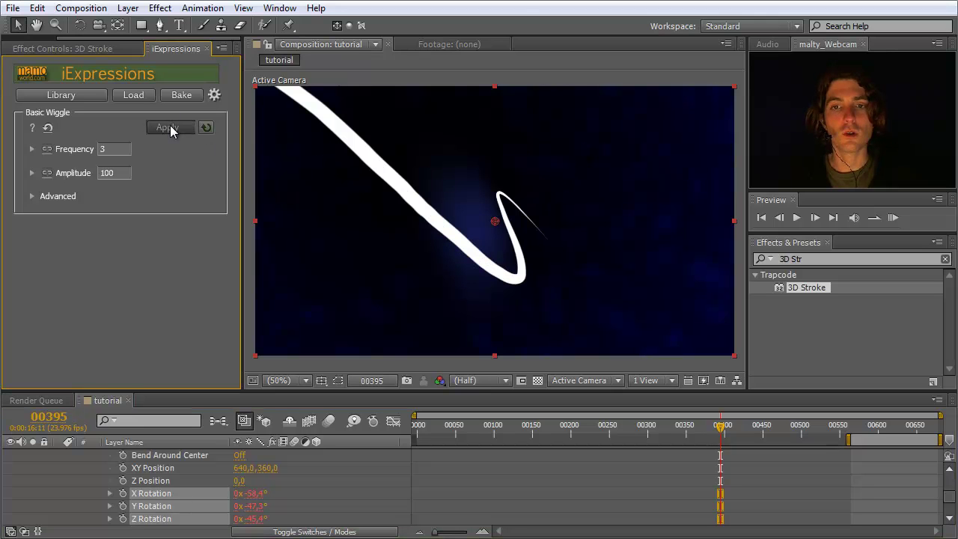
{"action": "mouse_move", "coordinate": [719, 437]}
{"action": "left_mouse_down"}
{"action": "mouse_move", "coordinate": [477, 427]}
{"action": "mouse_move", "coordinate": [486, 427]}
{"action": "left_mouse_up"}
Reapply the wiggle to the three rotations with a frequency of 0.05 and preview the motion up to frame 664.
{"action": "left_click", "coordinate": [107, 149]}
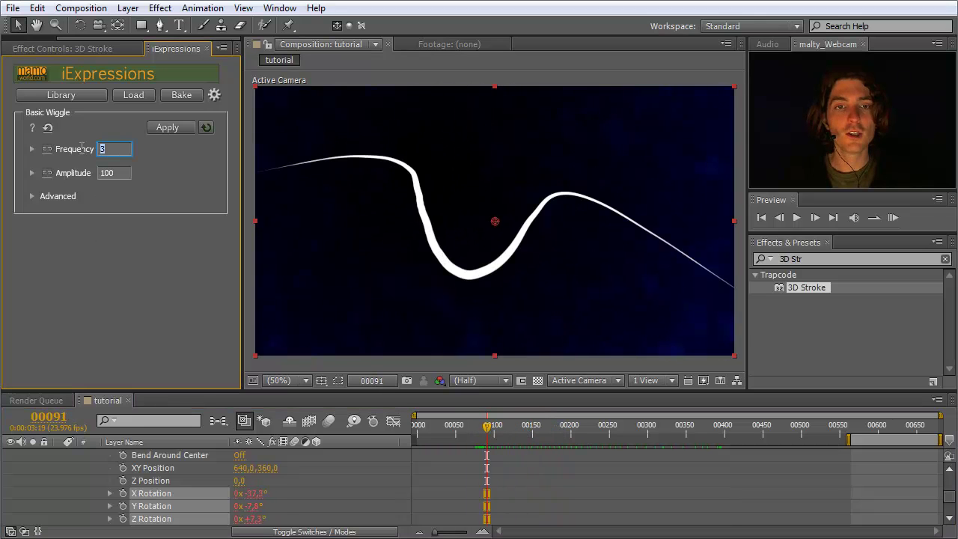
{"action": "type", "text": "0."}
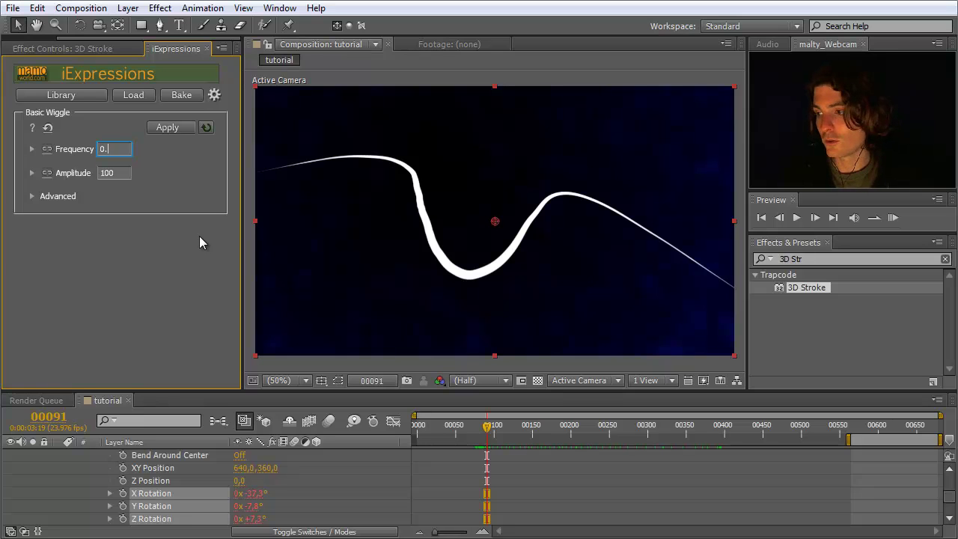
{"action": "type", "text": "05"}
{"action": "left_click", "coordinate": [171, 128]}
{"action": "mouse_move", "coordinate": [490, 426]}
{"action": "left_mouse_down"}
{"action": "mouse_move", "coordinate": [924, 439]}
{"action": "mouse_move", "coordinate": [494, 434]}
{"action": "mouse_move", "coordinate": [785, 430]}
{"action": "mouse_move", "coordinate": [557, 422]}
{"action": "mouse_move", "coordinate": [928, 425]}
{"action": "left_mouse_up"}
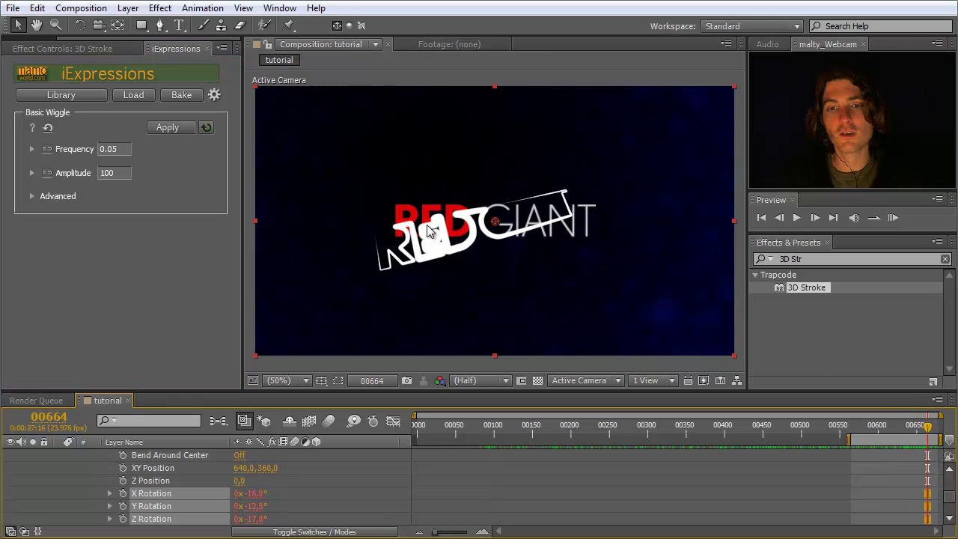
Link the Basic Wiggle Amplitude to a new slider control created on the 3D Stroke layer.
{"action": "mouse_move", "coordinate": [927, 429]}
{"action": "left_mouse_down"}
{"action": "mouse_move", "coordinate": [884, 427]}
{"action": "mouse_move", "coordinate": [934, 427]}
{"action": "mouse_move", "coordinate": [925, 426]}
{"action": "left_mouse_up"}
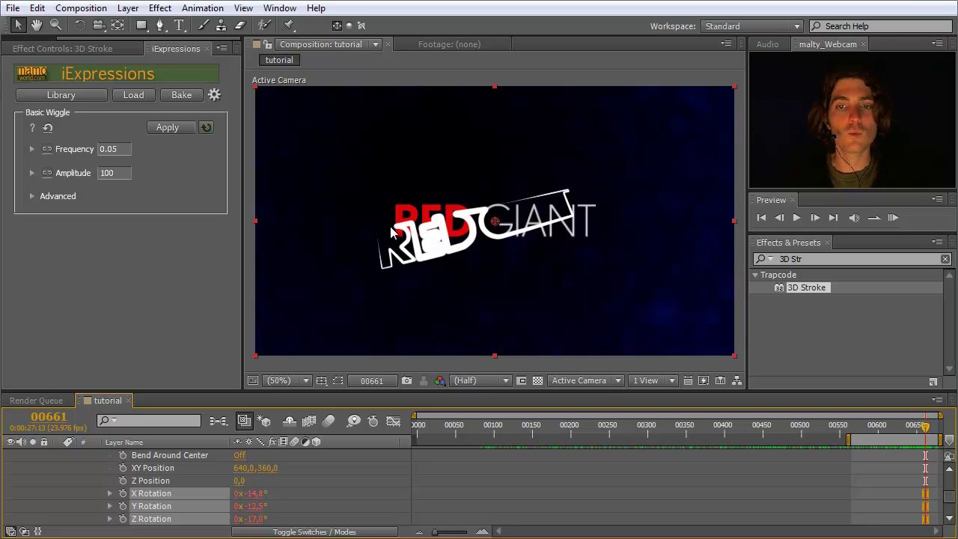
{"action": "left_click_drag", "start_coordinate": [56, 173], "coordinate": [87, 172]}
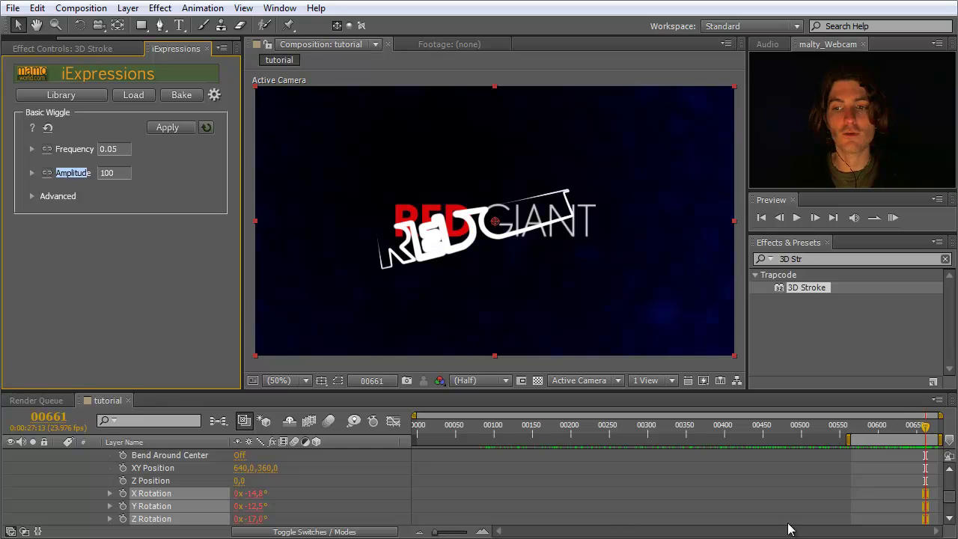
{"action": "left_click_drag", "start_coordinate": [949, 494], "coordinate": [949, 480]}
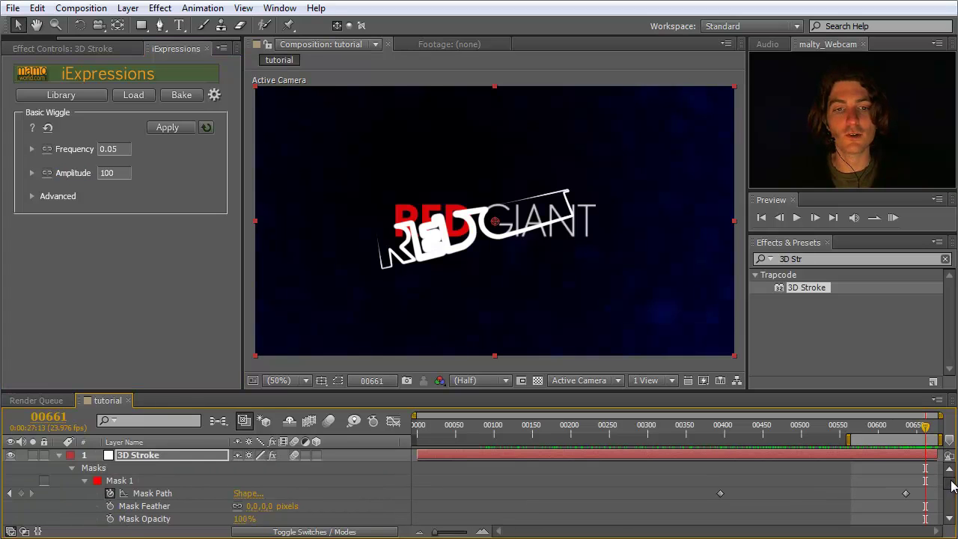
{"action": "left_click", "coordinate": [134, 456]}
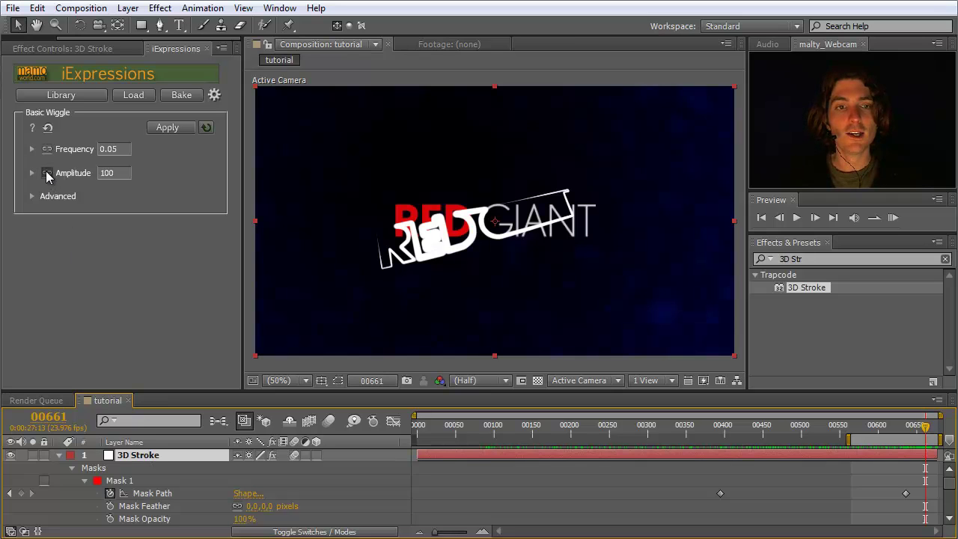
{"action": "left_click", "coordinate": [47, 175]}
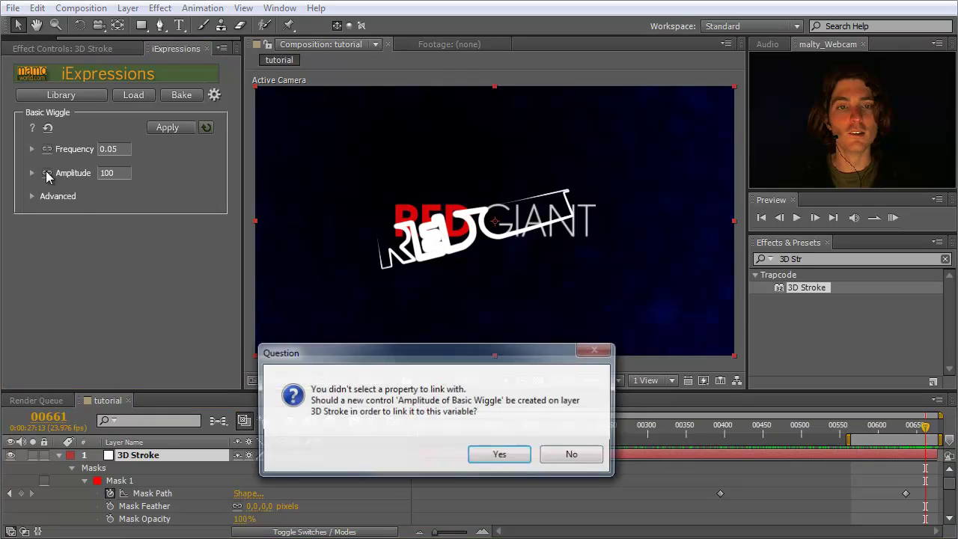
{"action": "left_click_drag", "start_coordinate": [366, 365], "coordinate": [362, 307]}
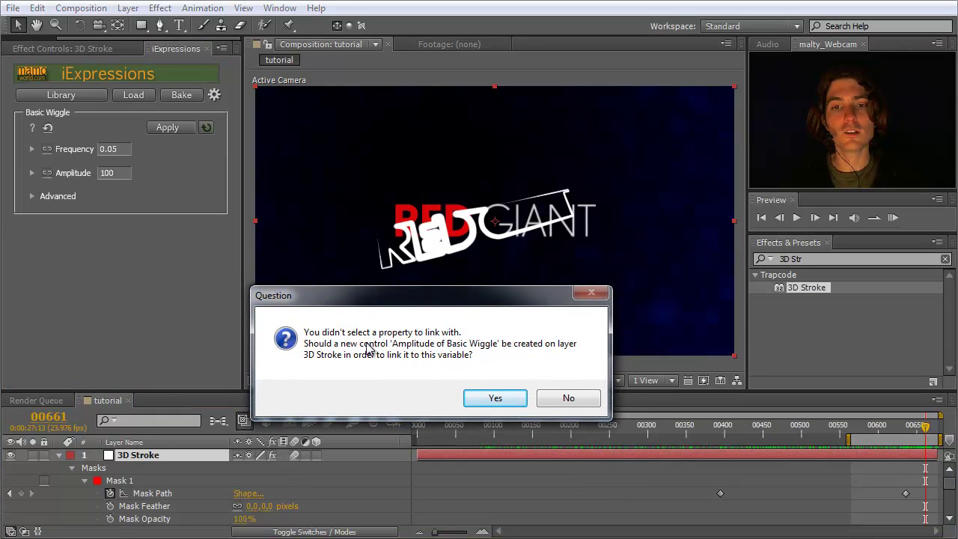
{"action": "left_click", "coordinate": [494, 397]}
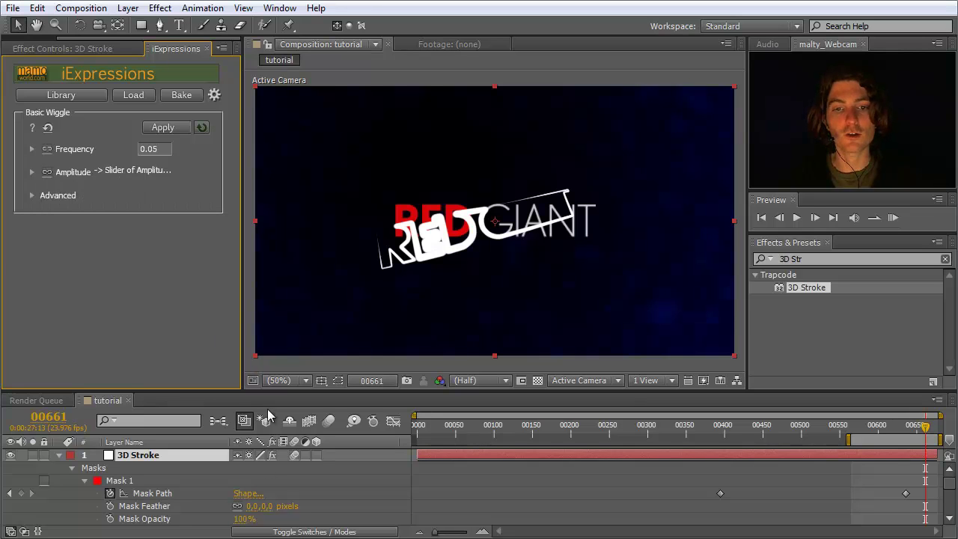
Reapply the slider-linked wiggle to the 3D Stroke's X, Y and Z Rotation and check the line at frame 209.
{"action": "scroll", "coordinate": [275, 479], "scroll_direction": "down", "scroll_amount": 6}
{"action": "scroll", "coordinate": [275, 480], "scroll_direction": "down", "scroll_amount": 5}
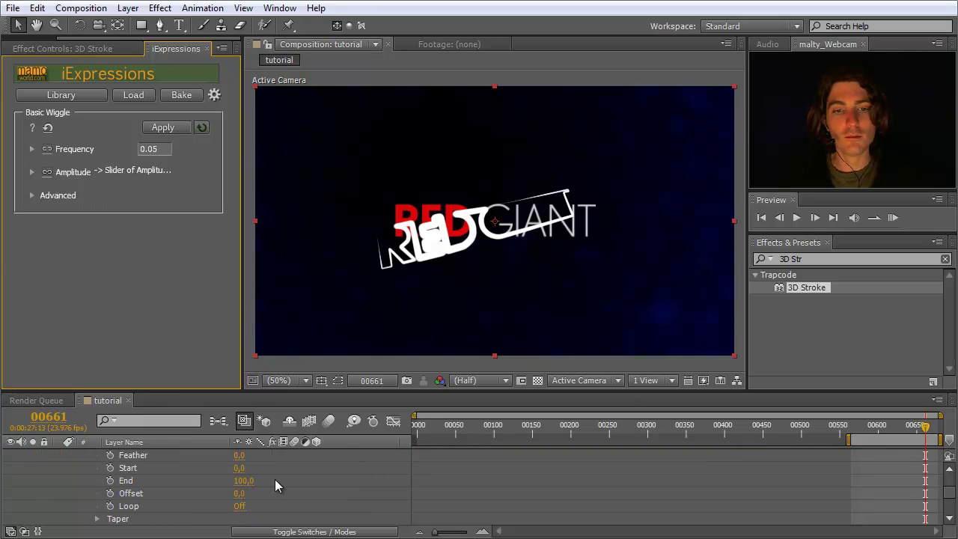
{"action": "scroll", "coordinate": [270, 479], "scroll_direction": "up", "scroll_amount": 1}
{"action": "scroll", "coordinate": [258, 481], "scroll_direction": "down", "scroll_amount": 1}
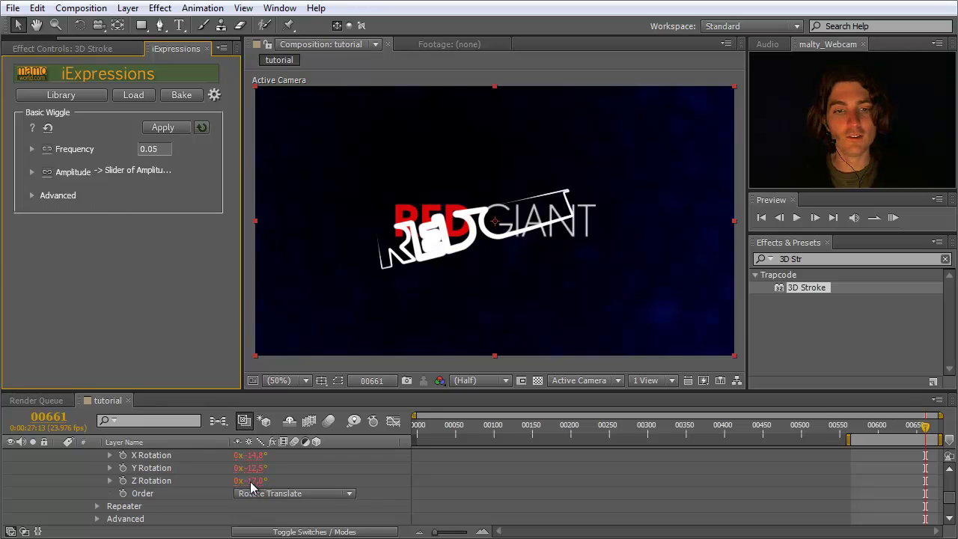
{"action": "left_click", "coordinate": [154, 456]}
{"action": "left_click", "coordinate": [154, 481], "text": "shift"}
{"action": "left_click", "coordinate": [152, 128]}
{"action": "mouse_move", "coordinate": [925, 425]}
{"action": "left_mouse_down"}
{"action": "mouse_move", "coordinate": [481, 424]}
{"action": "mouse_move", "coordinate": [576, 423]}
{"action": "left_mouse_up"}
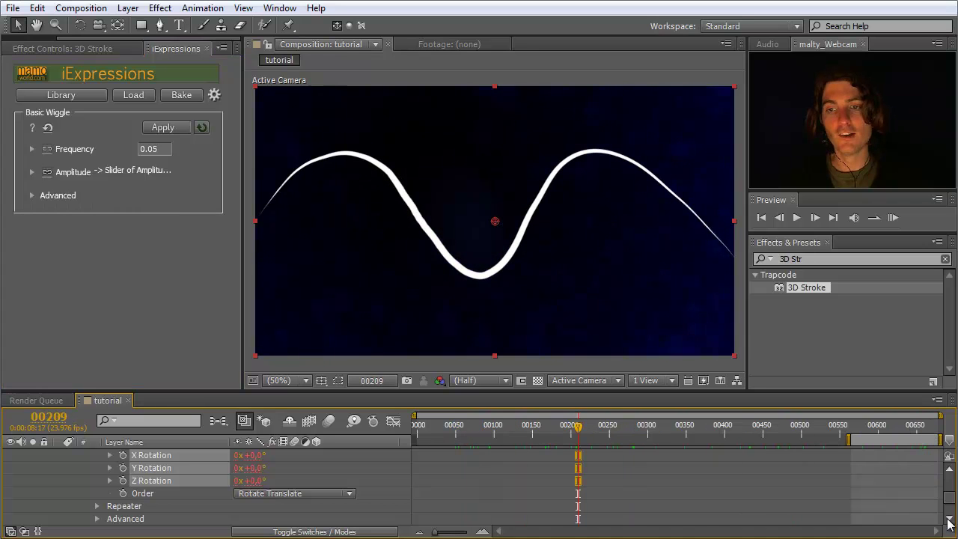
Reveal the Amplitude of Basic Wiggle slider in the timeline and set it to 75.
{"action": "scroll", "coordinate": [954, 506], "scroll_direction": "down", "scroll_amount": 5}
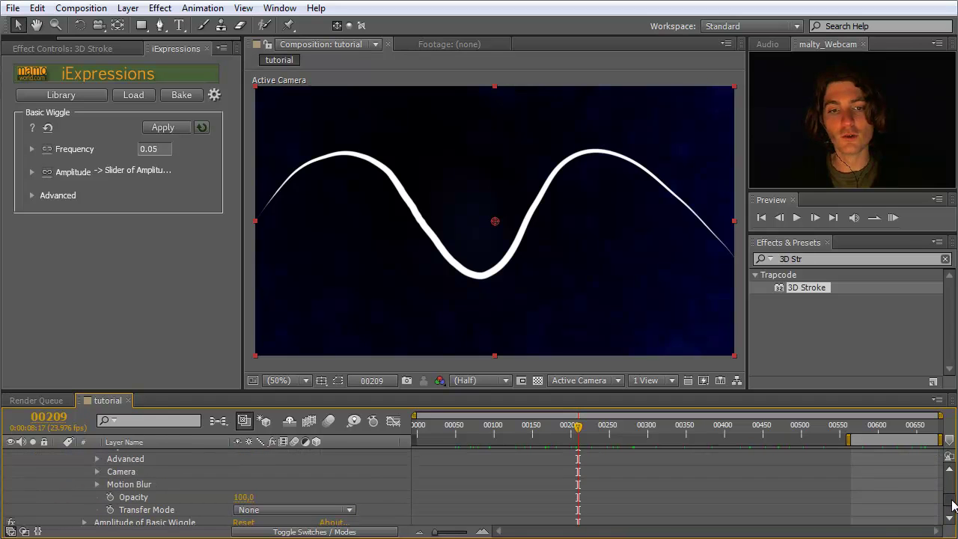
{"action": "left_click", "coordinate": [164, 523]}
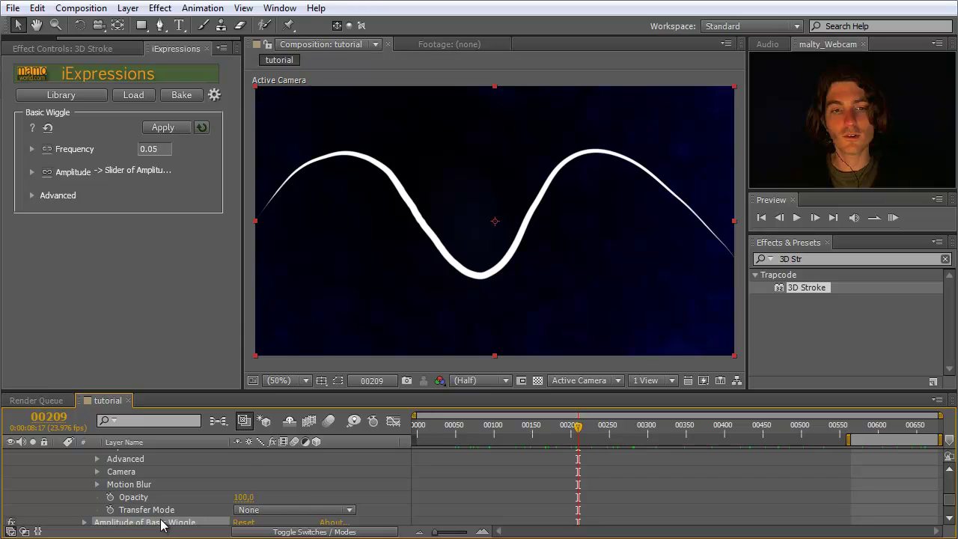
{"action": "scroll", "coordinate": [164, 523], "scroll_direction": "down", "scroll_amount": 1}
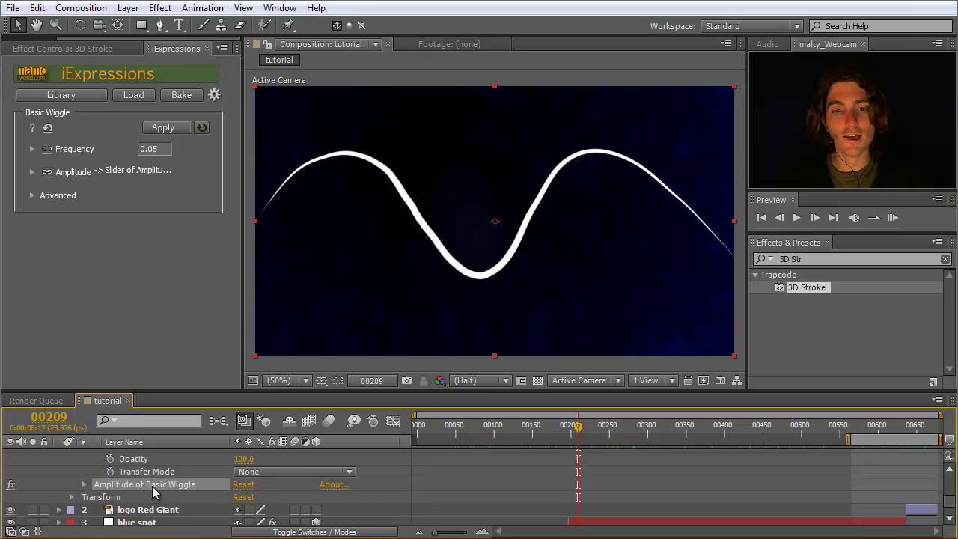
{"action": "left_click", "coordinate": [85, 485]}
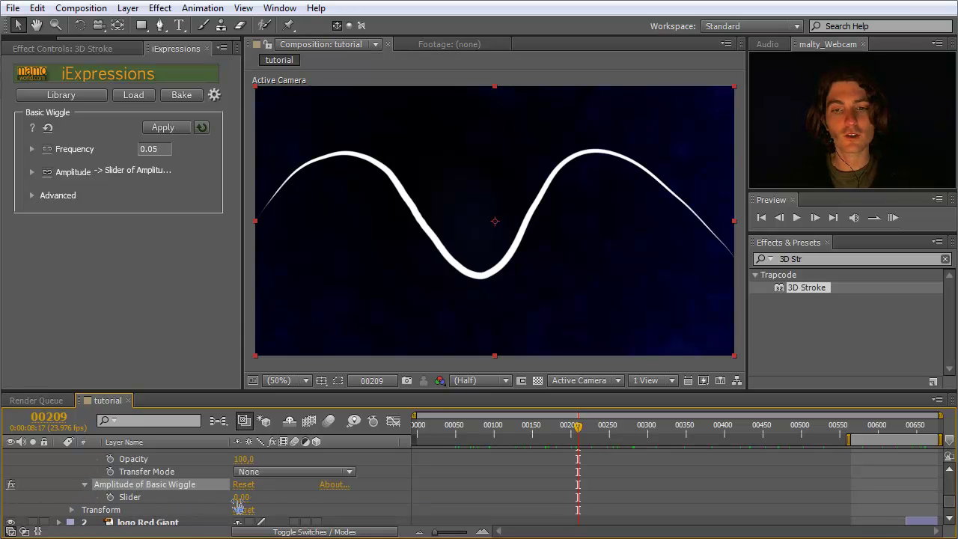
{"action": "left_click_drag", "start_coordinate": [238, 500], "coordinate": [288, 500]}
Preview the motion up to frame 636, set the amplitude slider to 0 there and start keyframing it.
{"action": "mouse_move", "coordinate": [585, 425]}
{"action": "left_mouse_down"}
{"action": "mouse_move", "coordinate": [786, 444]}
{"action": "mouse_move", "coordinate": [421, 430]}
{"action": "mouse_move", "coordinate": [911, 433]}
{"action": "left_mouse_up"}
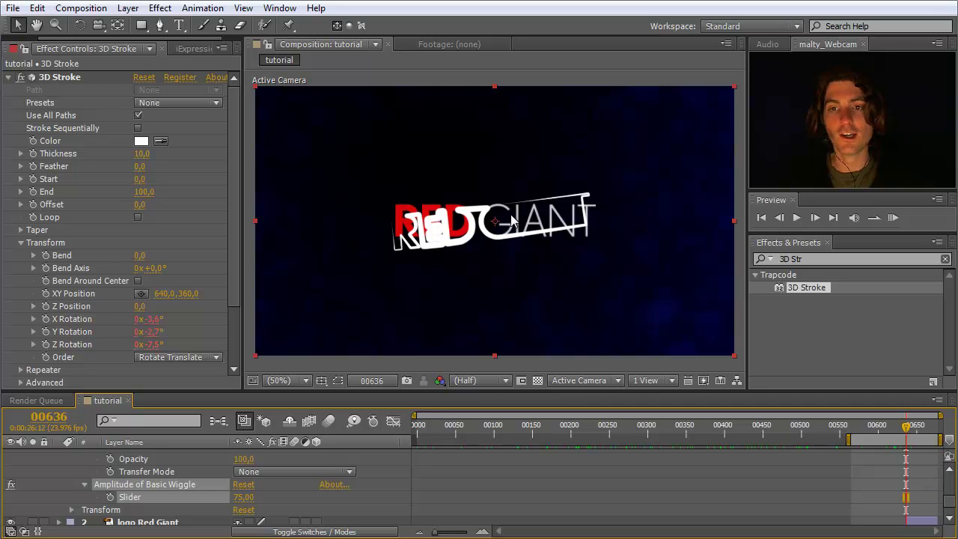
{"action": "left_click", "coordinate": [245, 498]}
{"action": "type", "text": "0"}
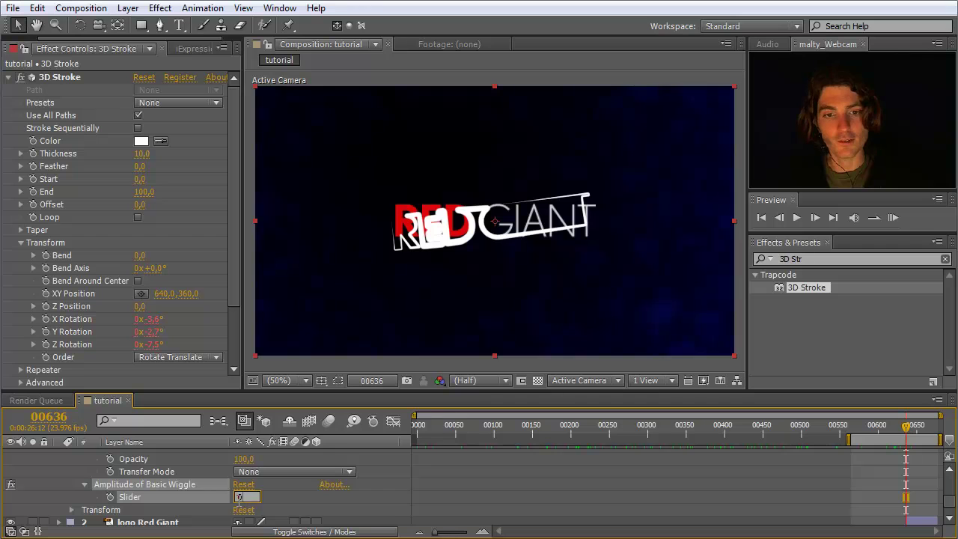
{"action": "key", "text": "Return"}
{"action": "left_click", "coordinate": [110, 497]}
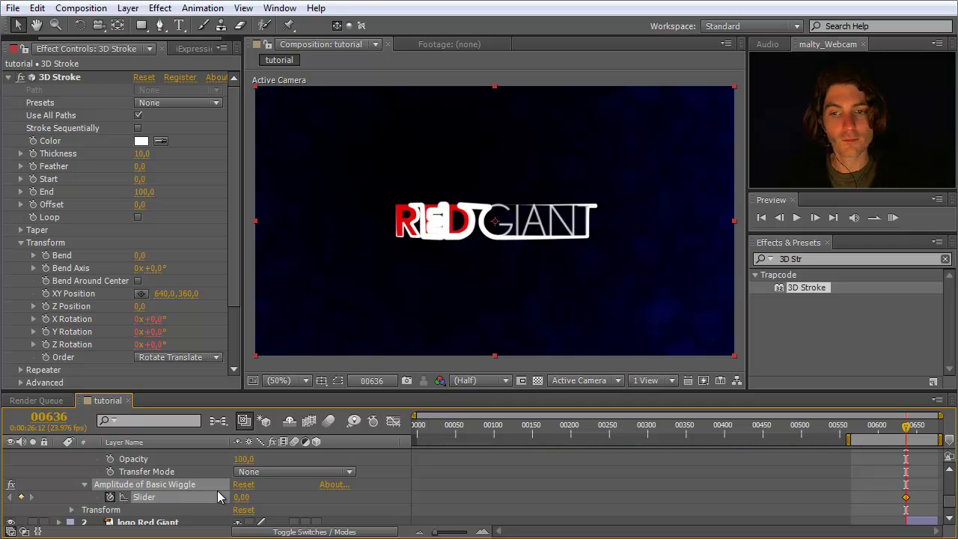
Keyframe the amplitude slider at 100 on frame 515 and preview the wiggle fading out up to frame 645.
{"action": "left_click_drag", "start_coordinate": [909, 429], "coordinate": [813, 427]}
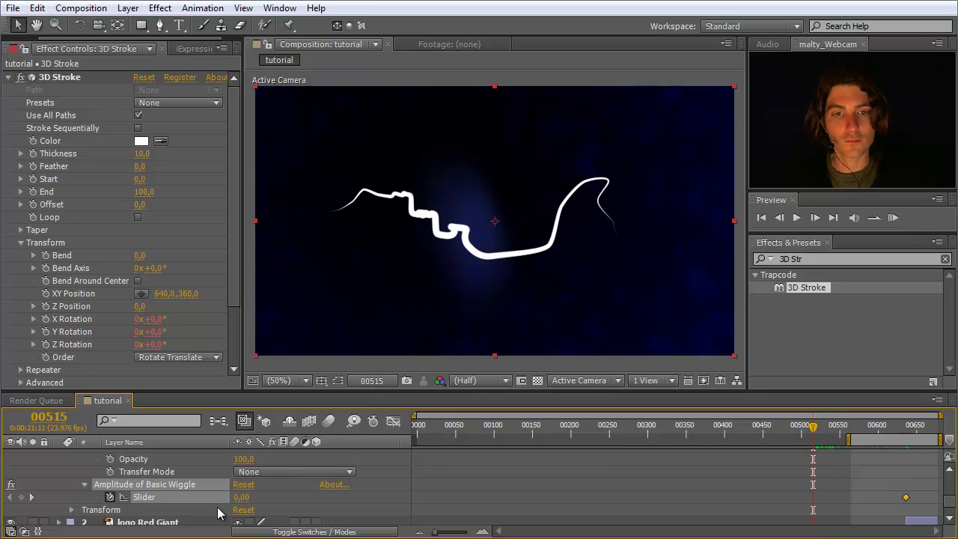
{"action": "left_click", "coordinate": [240, 498]}
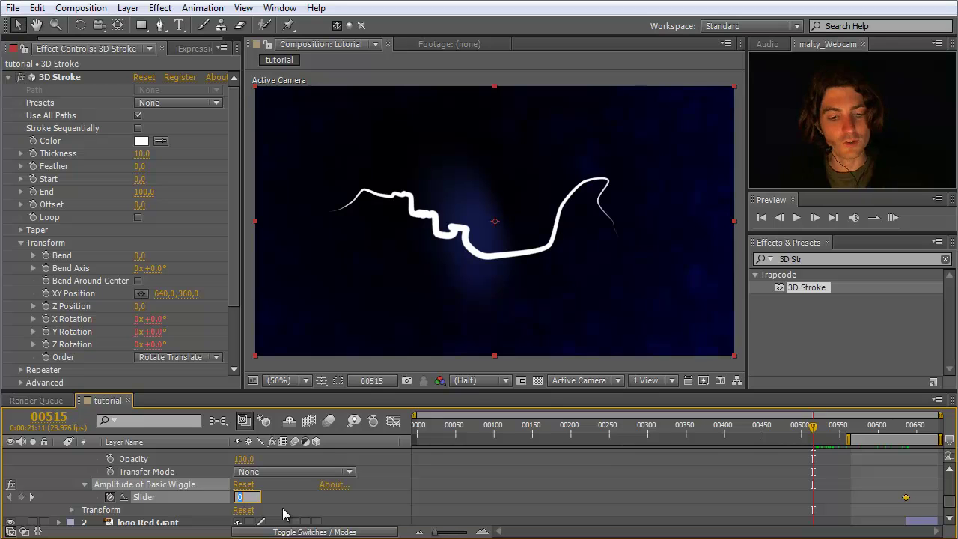
{"action": "key", "text": "Return"}
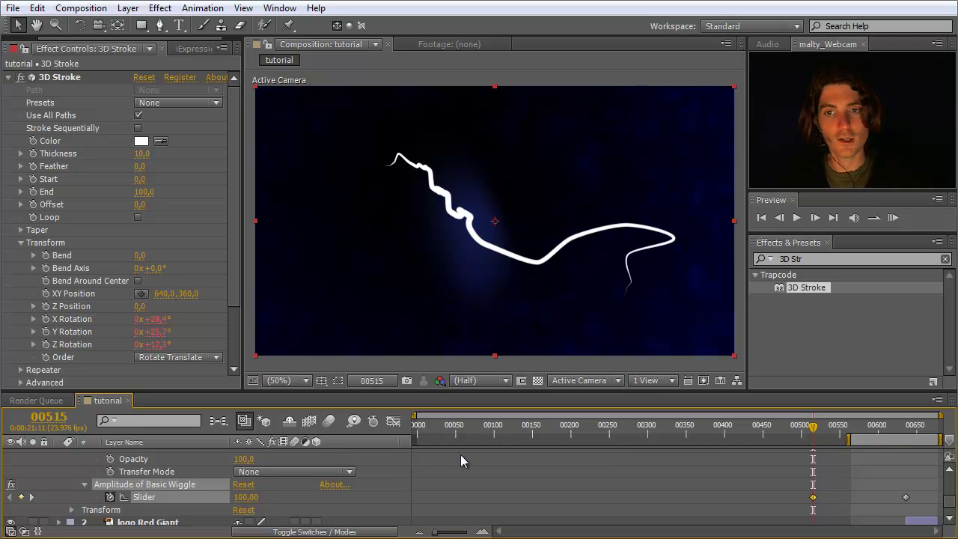
{"action": "mouse_move", "coordinate": [456, 434]}
{"action": "left_mouse_down"}
{"action": "mouse_move", "coordinate": [924, 441]}
{"action": "mouse_move", "coordinate": [913, 442]}
{"action": "left_mouse_up"}
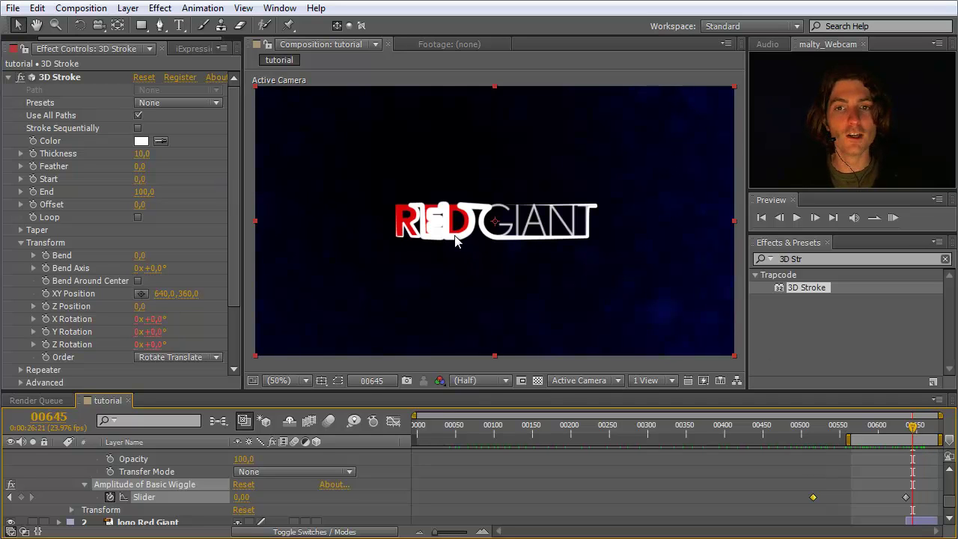
Set the 3D Stroke Thickness to 2.
{"action": "left_click", "coordinate": [142, 153]}
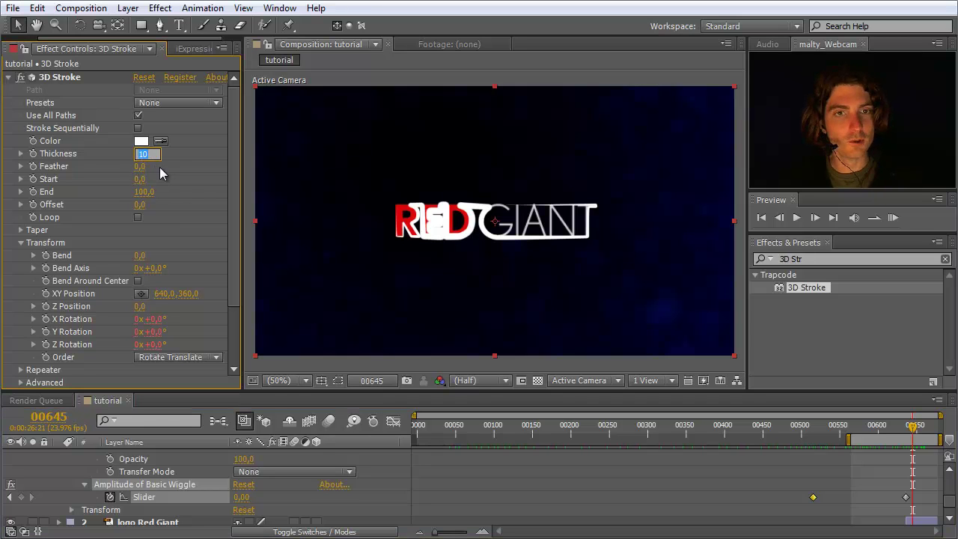
{"action": "type", "text": "2"}
{"action": "key", "text": "Return"}
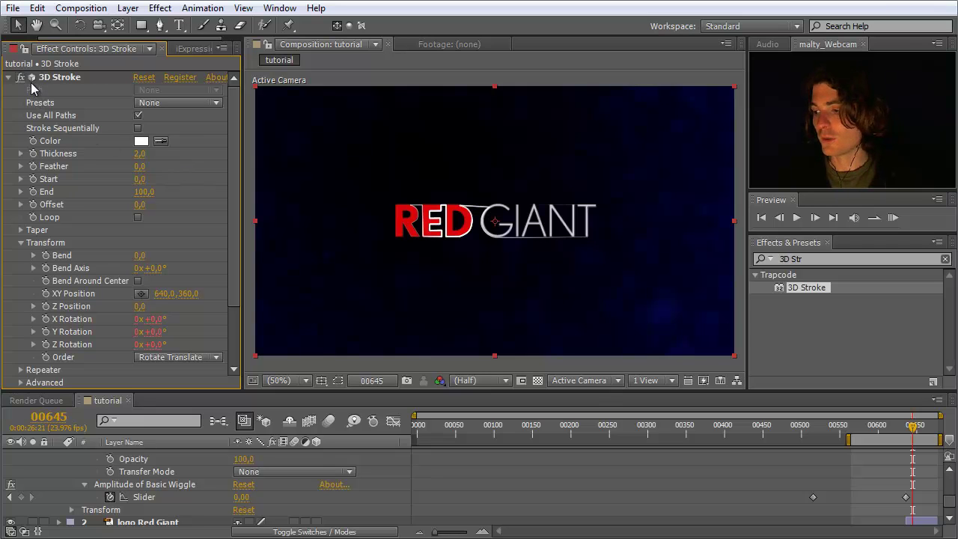
Go to frame 249 and enable the Repeater of the 3D Stroke effect.
{"action": "left_click_drag", "start_coordinate": [671, 430], "coordinate": [608, 428]}
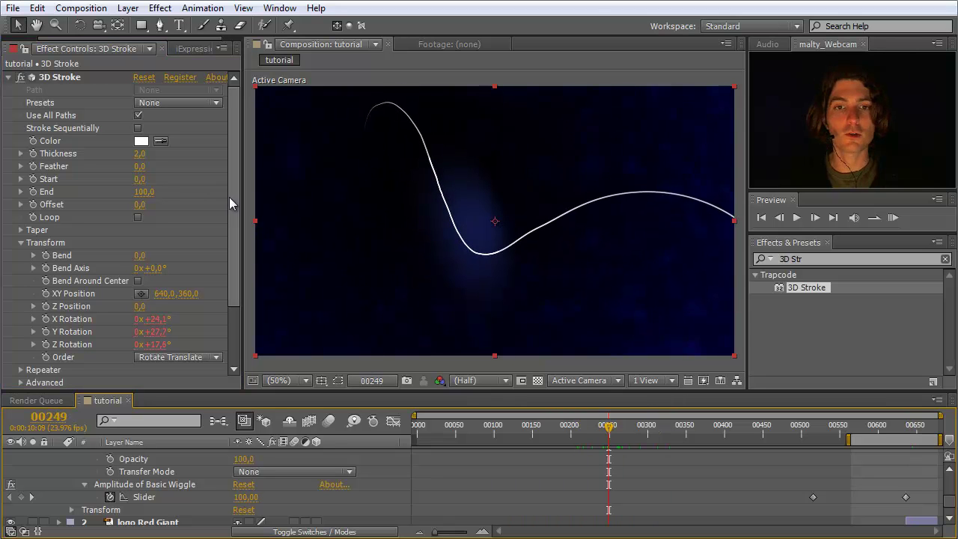
{"action": "left_click_drag", "start_coordinate": [236, 158], "coordinate": [235, 229]}
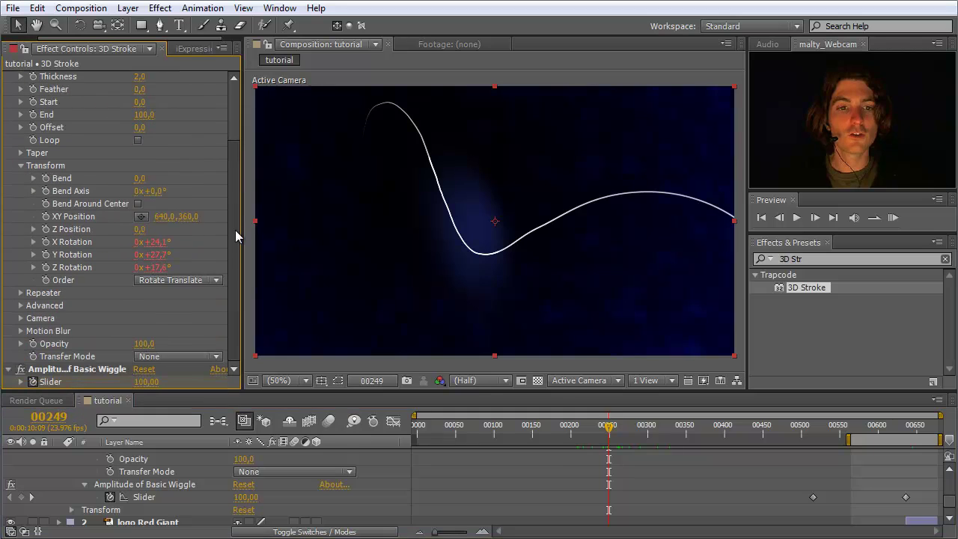
{"action": "left_click", "coordinate": [21, 292]}
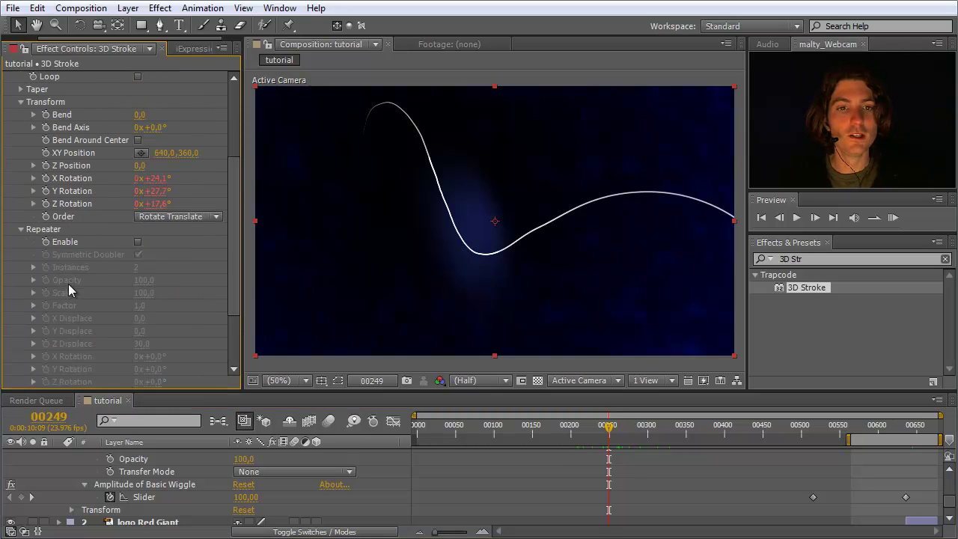
{"action": "scroll", "coordinate": [68, 284], "scroll_direction": "down", "scroll_amount": 1}
{"action": "left_click", "coordinate": [137, 208]}
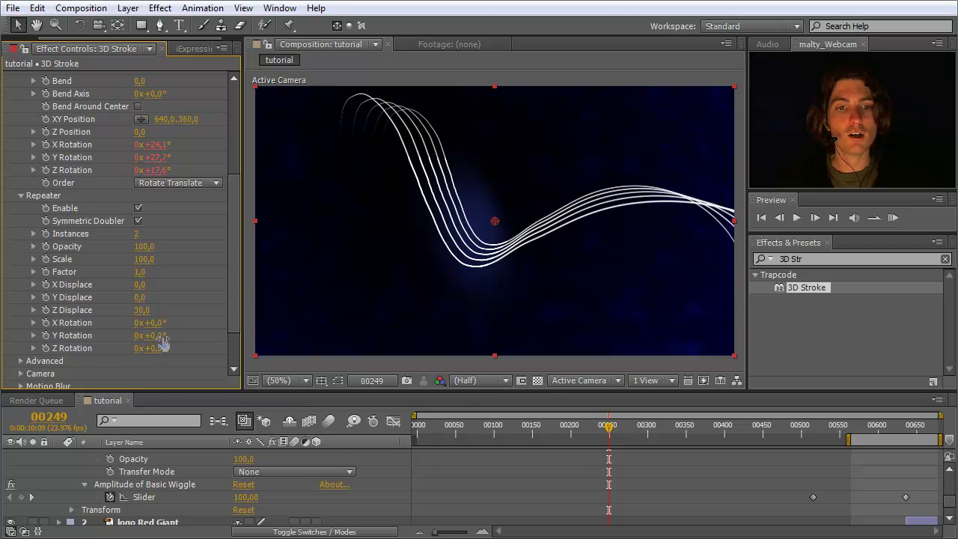
Set the Repeater to 7 instances with an X Rotation of 30° and a Y Rotation of 14°.
{"action": "mouse_move", "coordinate": [160, 322]}
{"action": "left_mouse_down"}
{"action": "mouse_move", "coordinate": [203, 323]}
{"action": "mouse_move", "coordinate": [176, 324]}
{"action": "left_mouse_up"}
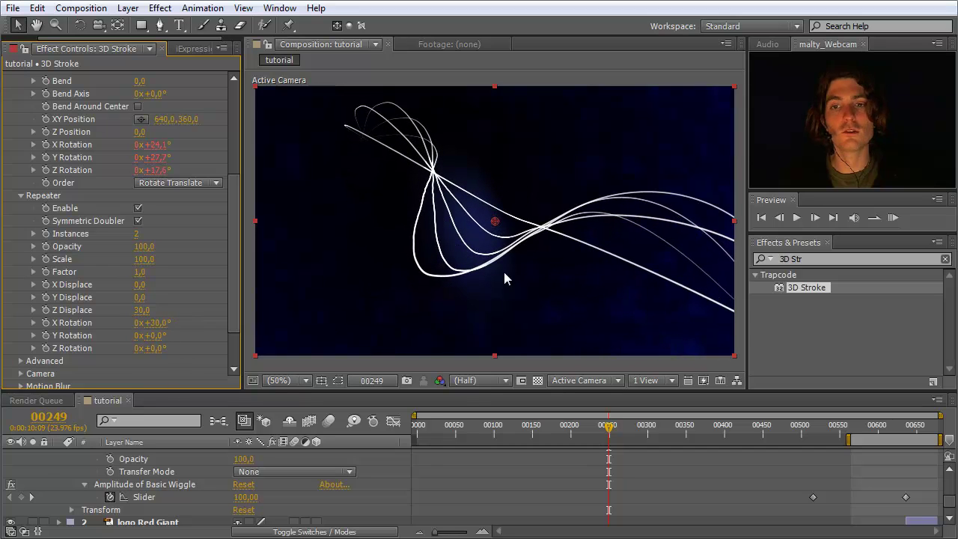
{"action": "left_click", "coordinate": [136, 233]}
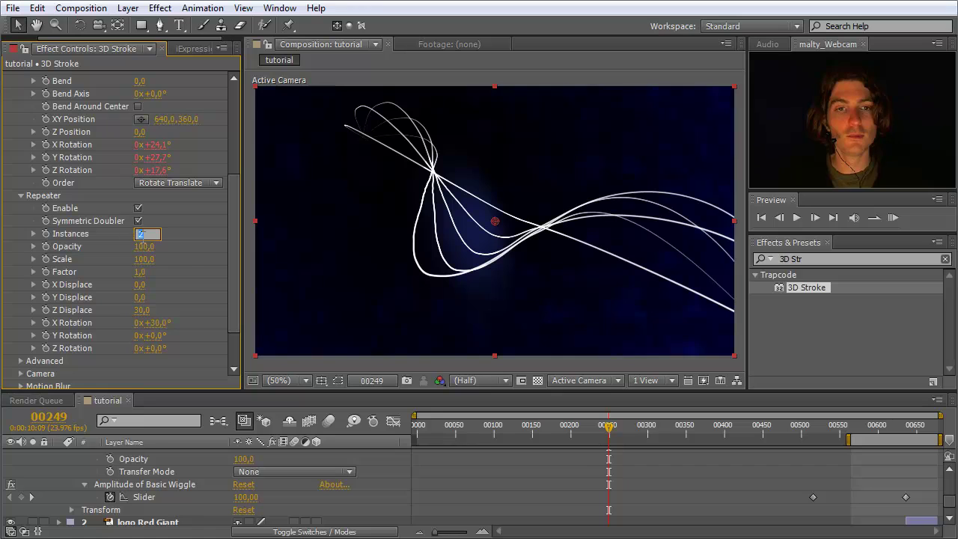
{"action": "type", "text": "7"}
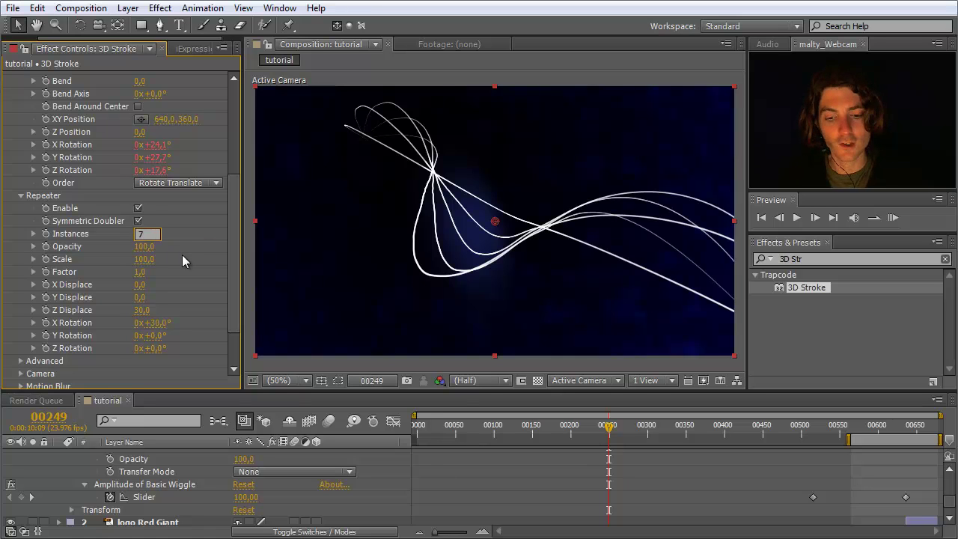
{"action": "key", "text": "Return"}
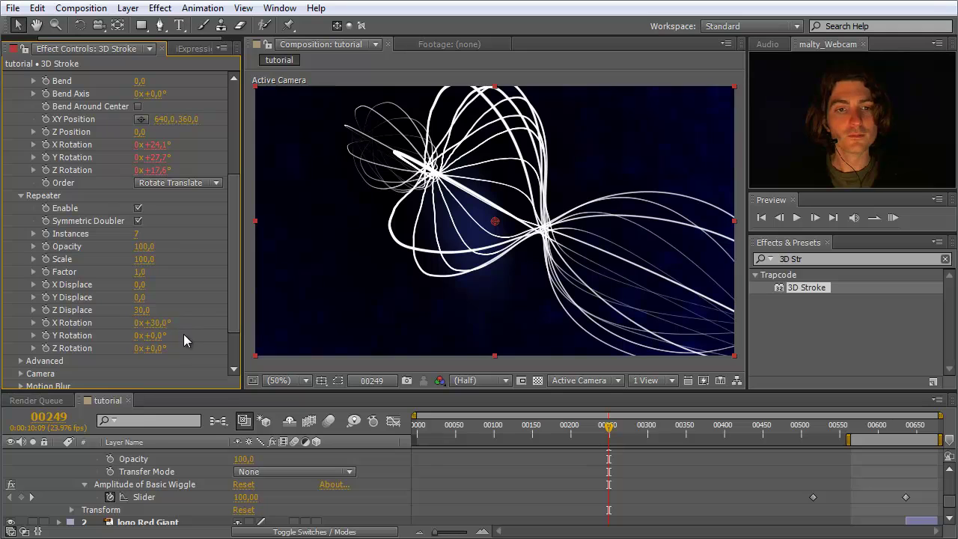
{"action": "left_click", "coordinate": [154, 336]}
{"action": "type", "text": "14"}
{"action": "key", "text": "Return"}
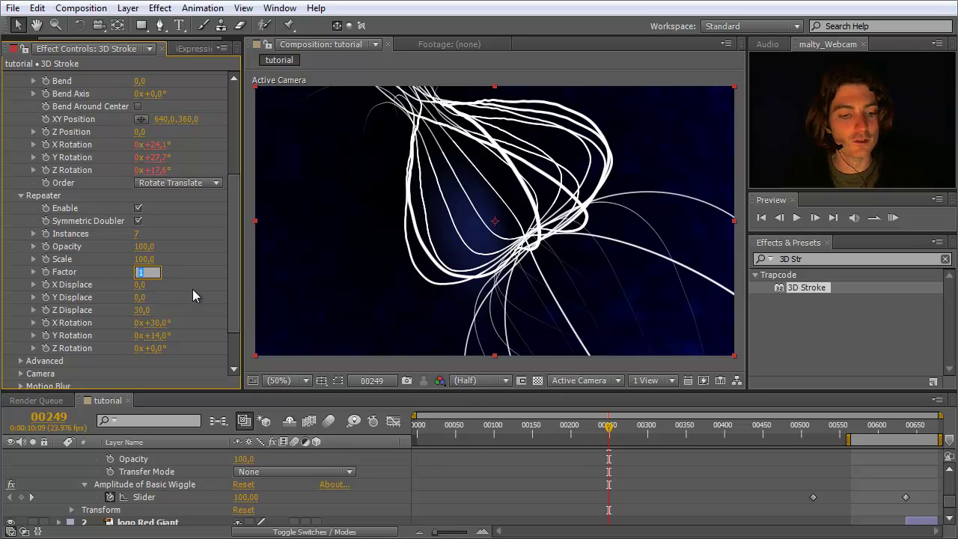
Set the Repeater's Factor to 1.4, preview the animation up to frame 677 and return to frame 515.
{"action": "type", "text": "1,4"}
{"action": "key", "text": "Return"}
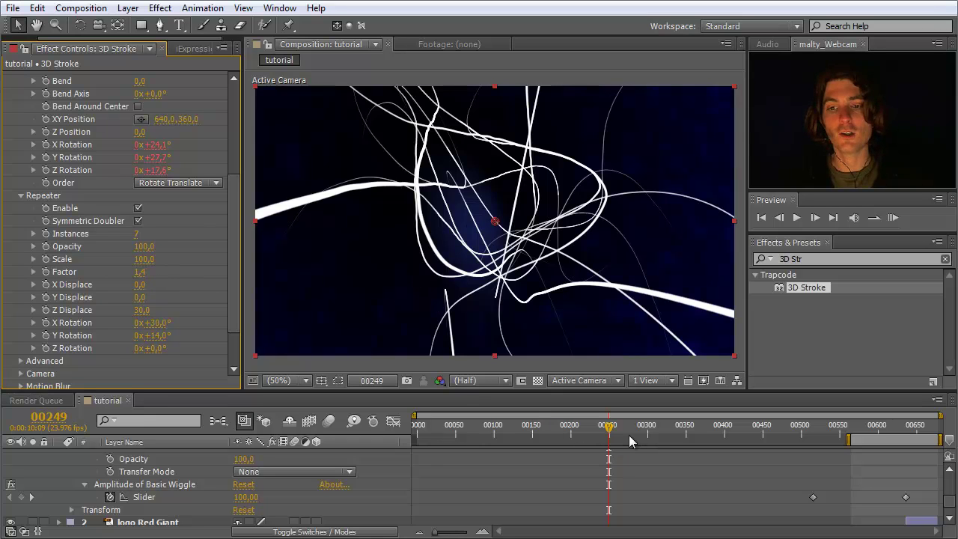
{"action": "left_click_drag", "start_coordinate": [609, 425], "coordinate": [947, 442]}
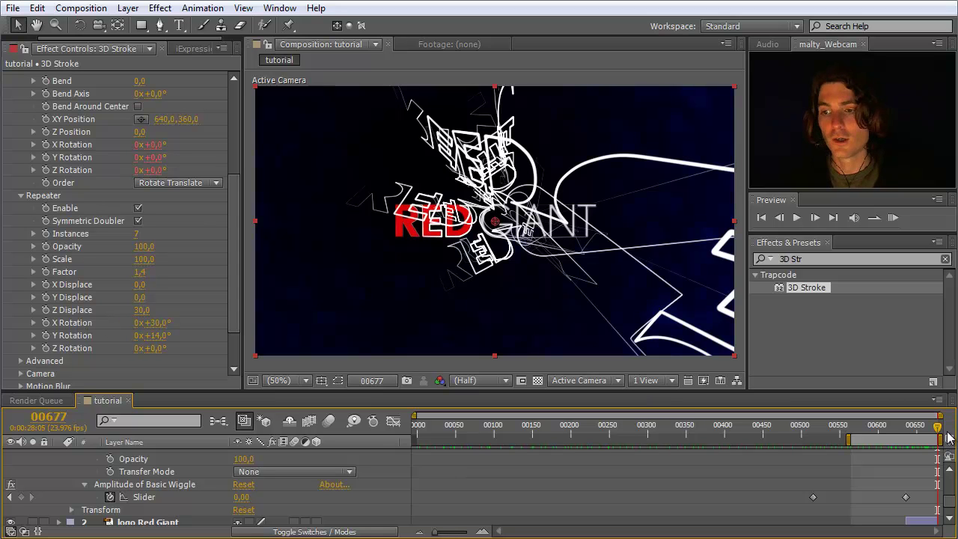
{"action": "left_click_drag", "start_coordinate": [937, 428], "coordinate": [812, 430]}
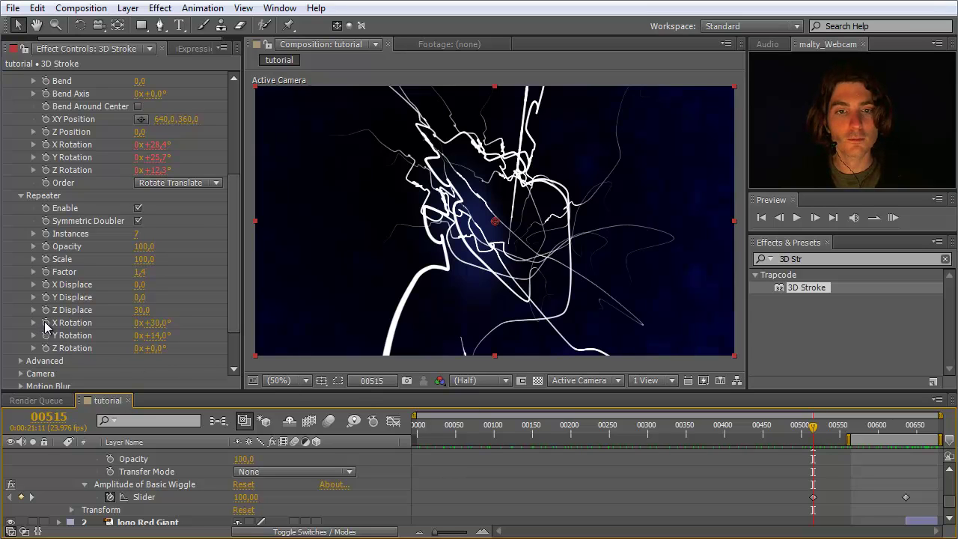
Start keyframing the Repeater's Z Displace, X Rotation and Y Rotation at frame 515, and set both rotations to 0° at frame 635.
{"action": "left_click", "coordinate": [46, 322]}
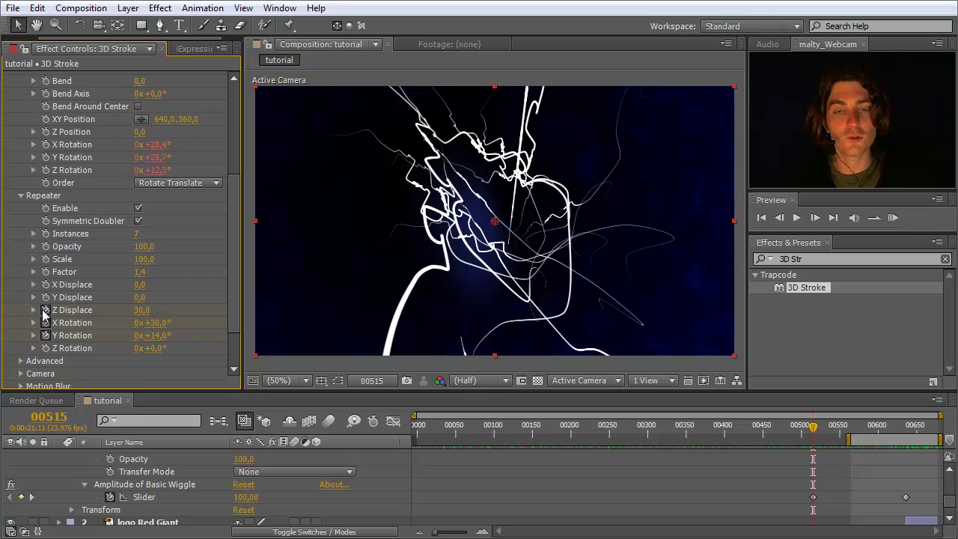
{"action": "left_click_drag", "start_coordinate": [812, 432], "coordinate": [901, 432]}
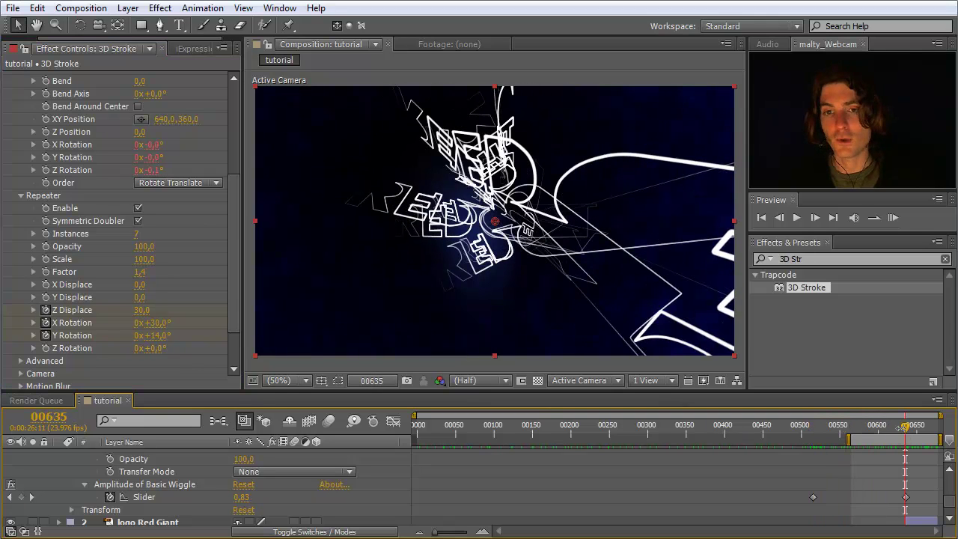
{"action": "left_click", "coordinate": [141, 309]}
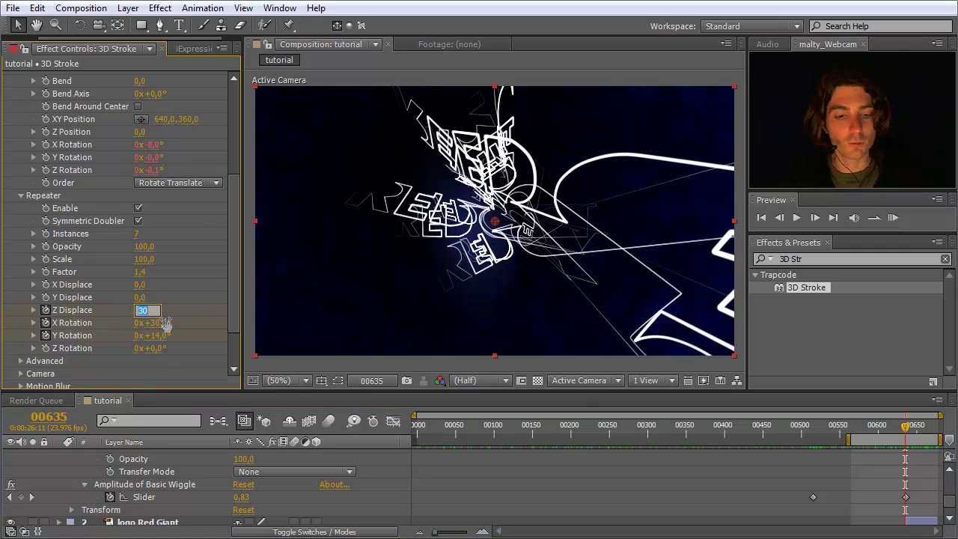
{"action": "left_click", "coordinate": [166, 326]}
{"action": "type", "text": "0"}
{"action": "key", "text": "Tab"}
{"action": "type", "text": "0"}
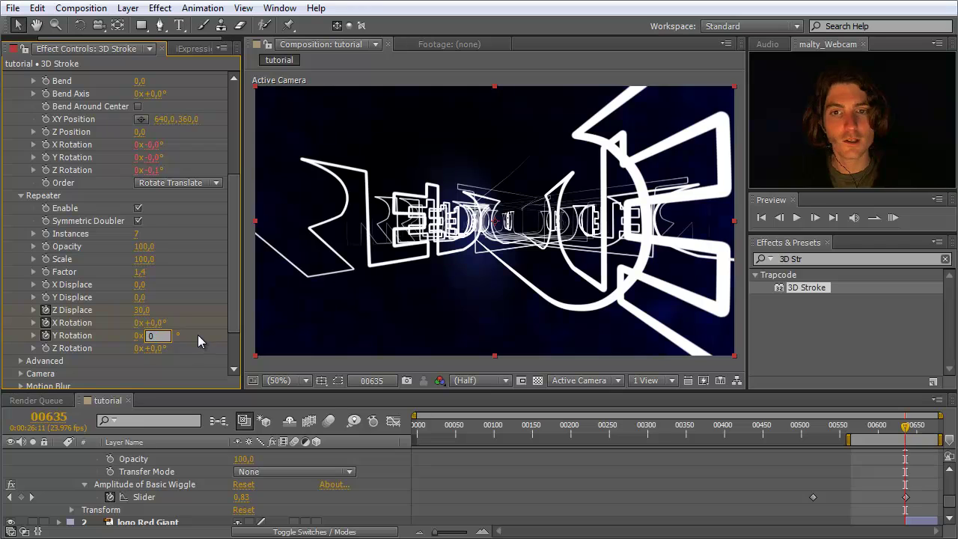
{"action": "key", "text": "Return"}
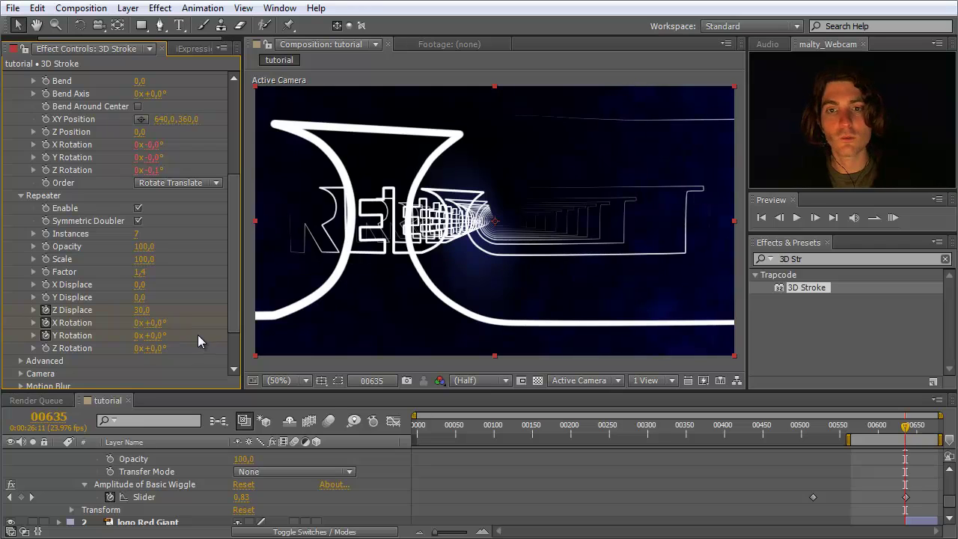
Set the Repeater's Z Displace to 0 at frame 635, preview the transition and go to frame 636.
{"action": "mouse_move", "coordinate": [139, 310]}
{"action": "left_mouse_down"}
{"action": "mouse_move", "coordinate": [117, 310]}
{"action": "mouse_move", "coordinate": [147, 309]}
{"action": "mouse_move", "coordinate": [139, 312]}
{"action": "mouse_move", "coordinate": [147, 320]}
{"action": "left_mouse_up"}
{"action": "left_click", "coordinate": [147, 311]}
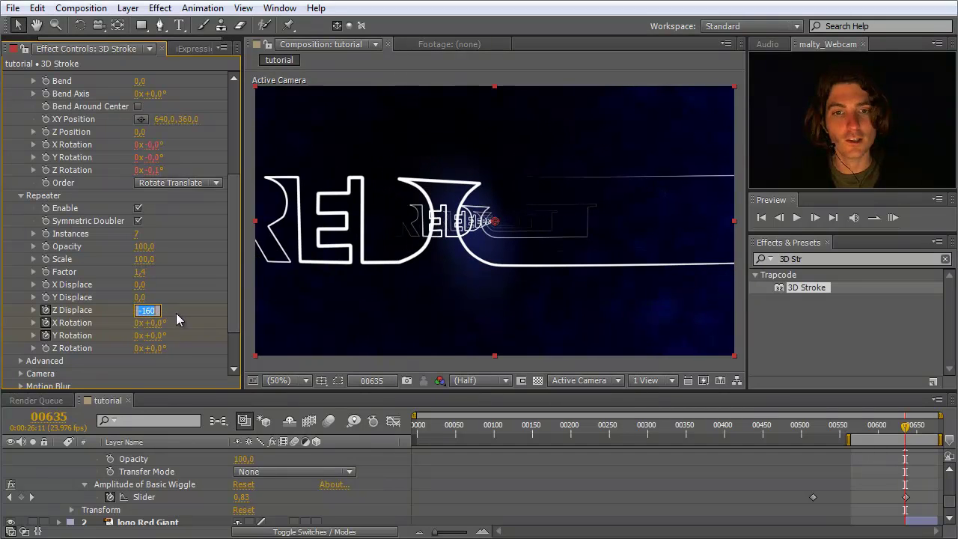
{"action": "type", "text": "0"}
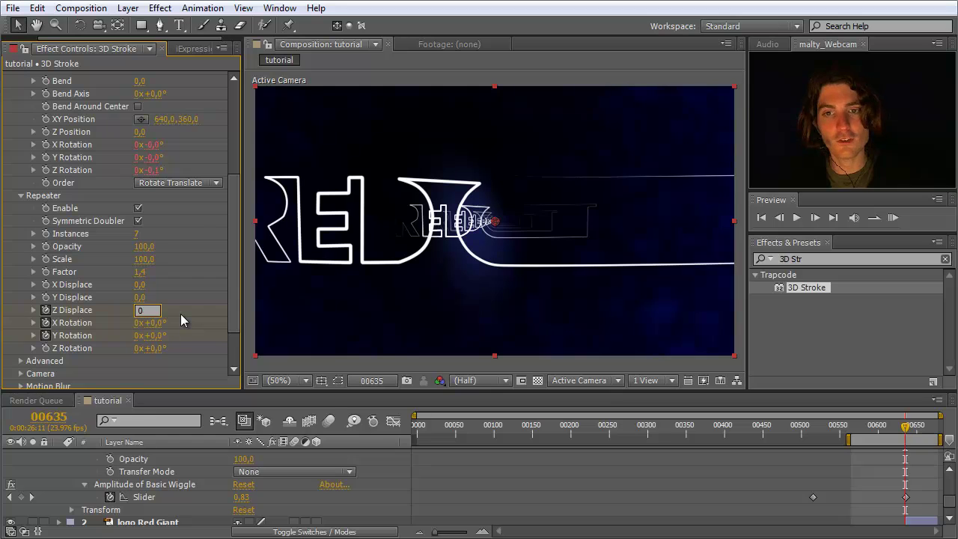
{"action": "key", "text": "Return"}
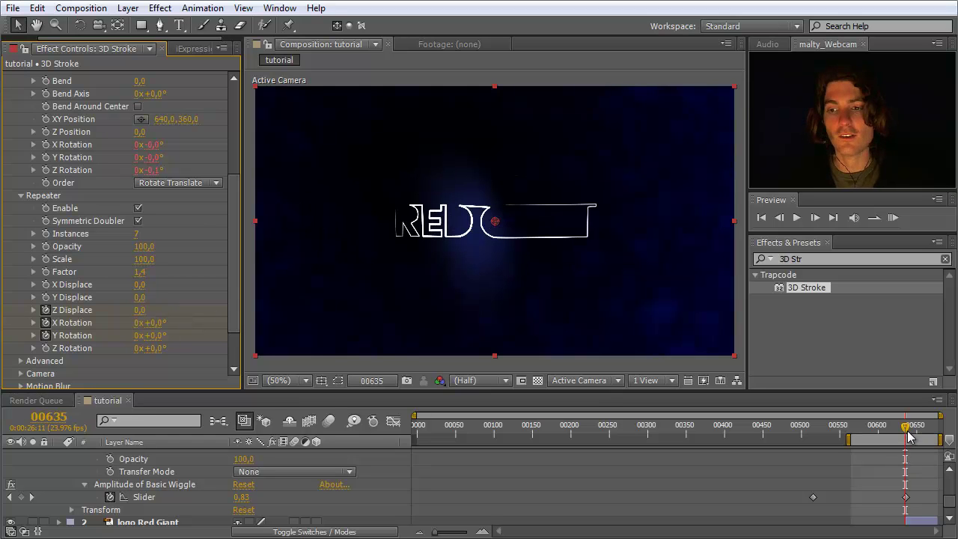
{"action": "mouse_move", "coordinate": [906, 429]}
{"action": "left_mouse_down"}
{"action": "mouse_move", "coordinate": [419, 430]}
{"action": "mouse_move", "coordinate": [914, 427]}
{"action": "mouse_move", "coordinate": [906, 430]}
{"action": "left_mouse_up"}
{"action": "left_click", "coordinate": [871, 425]}
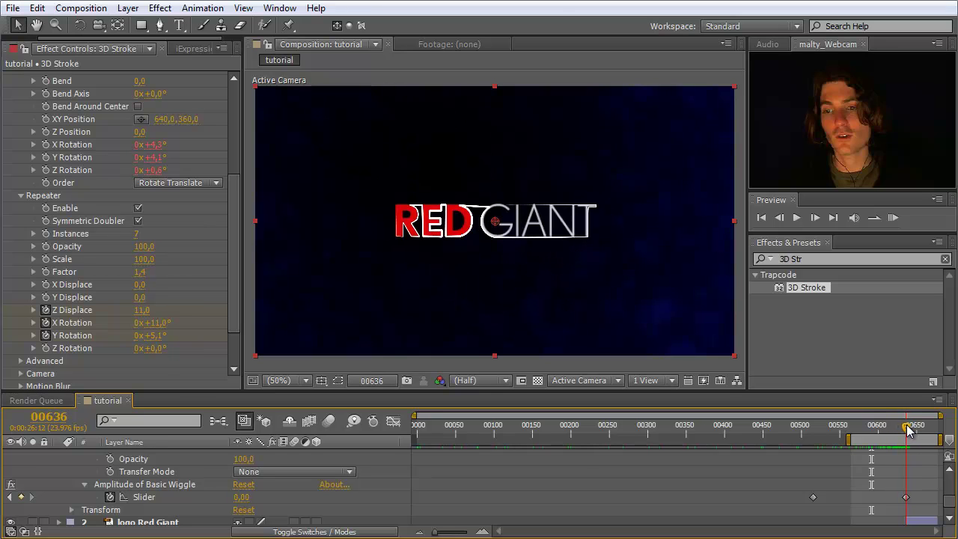
Start keyframing the 3D Stroke End value at frame 636, keeping it at 100.
{"action": "left_click_drag", "start_coordinate": [948, 506], "coordinate": [950, 487]}
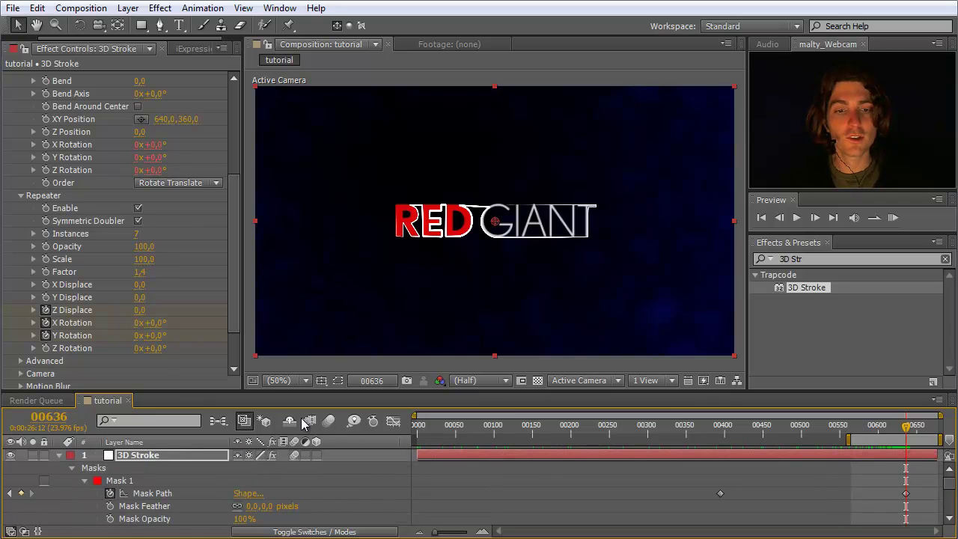
{"action": "left_click_drag", "start_coordinate": [233, 276], "coordinate": [234, 181]}
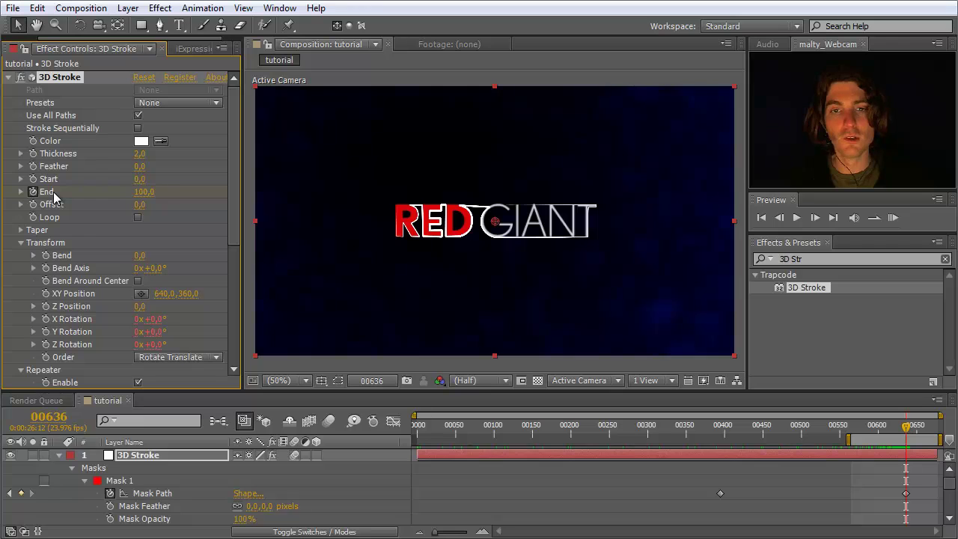
{"action": "left_click", "coordinate": [144, 192]}
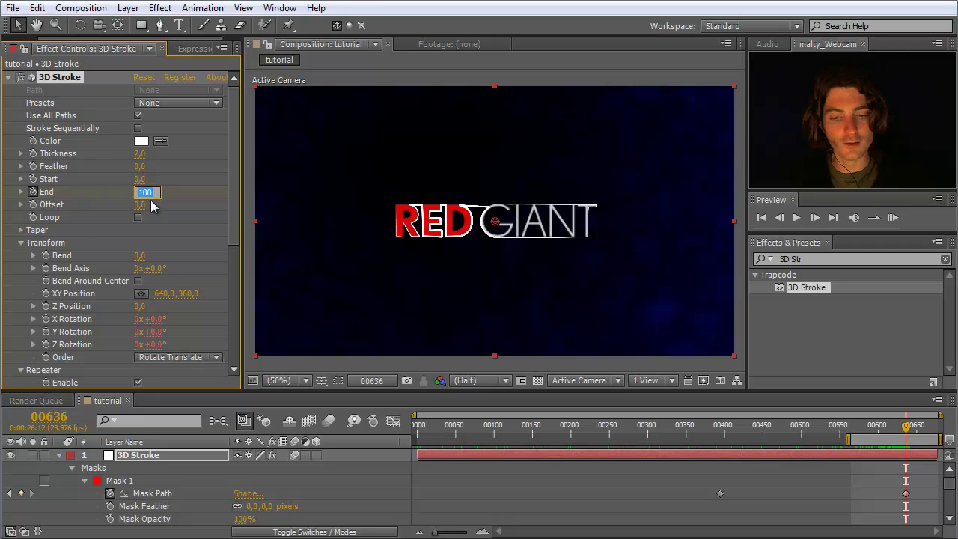
{"action": "left_click_drag", "start_coordinate": [952, 488], "coordinate": [952, 516]}
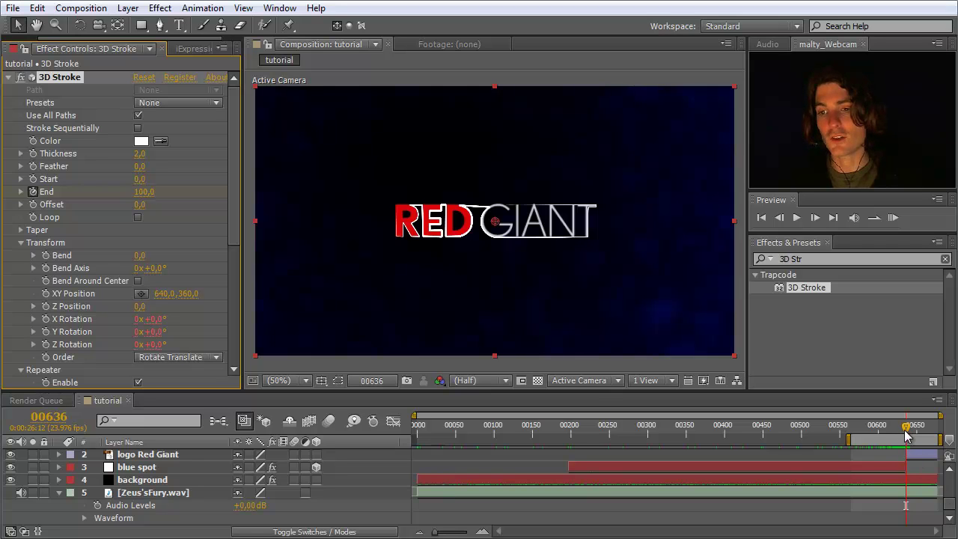
{"action": "left_click_drag", "start_coordinate": [948, 509], "coordinate": [951, 468]}
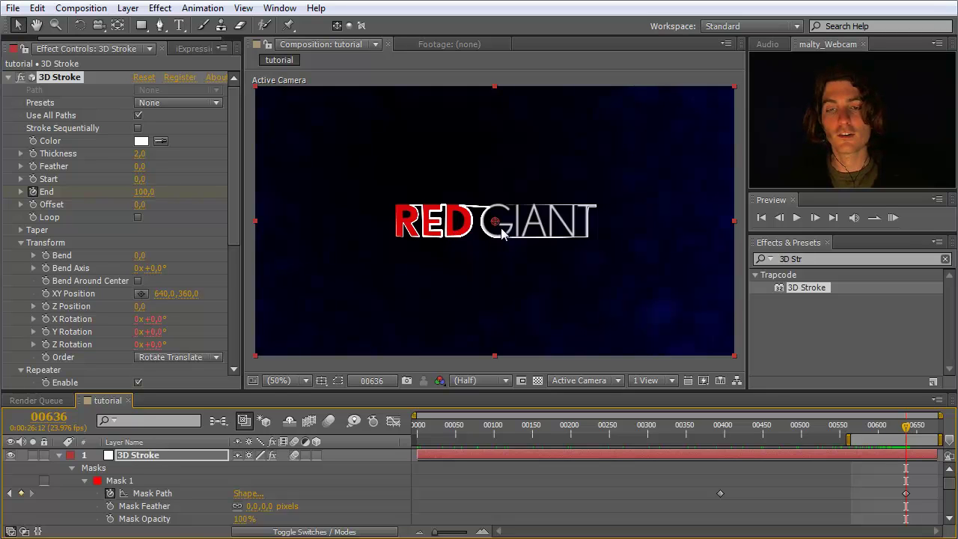
Set the 3D Stroke End value to 0 at frame 652 and preview the outline's disappearance, stopping at frame 647.
{"action": "mouse_move", "coordinate": [909, 428]}
{"action": "left_mouse_down"}
{"action": "mouse_move", "coordinate": [934, 431]}
{"action": "mouse_move", "coordinate": [922, 431]}
{"action": "left_mouse_up"}
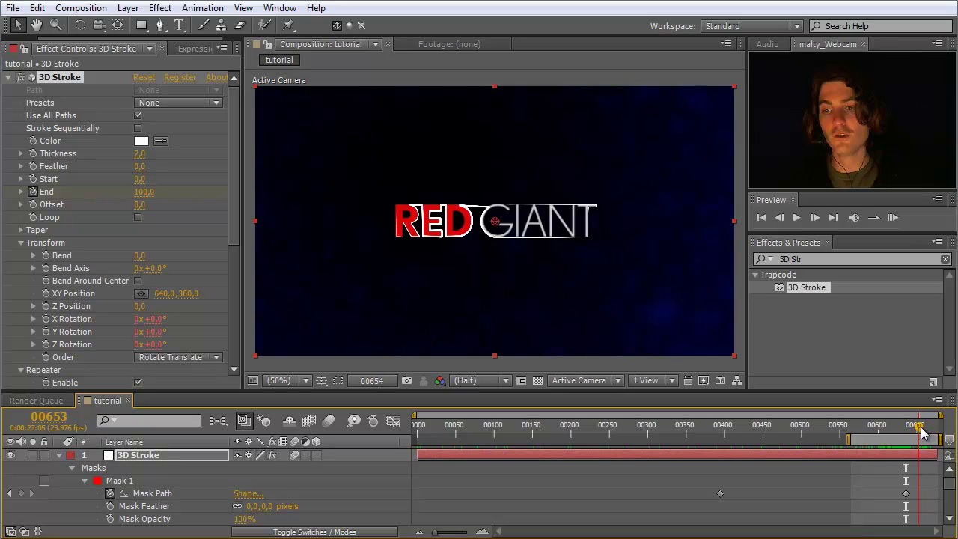
{"action": "left_click", "coordinate": [144, 192]}
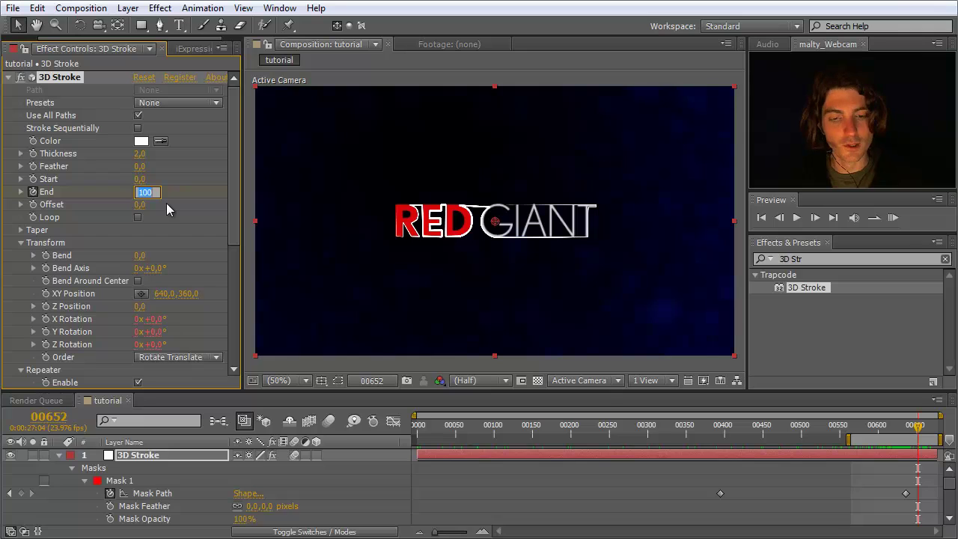
{"action": "type", "text": "0"}
{"action": "key", "text": "Return"}
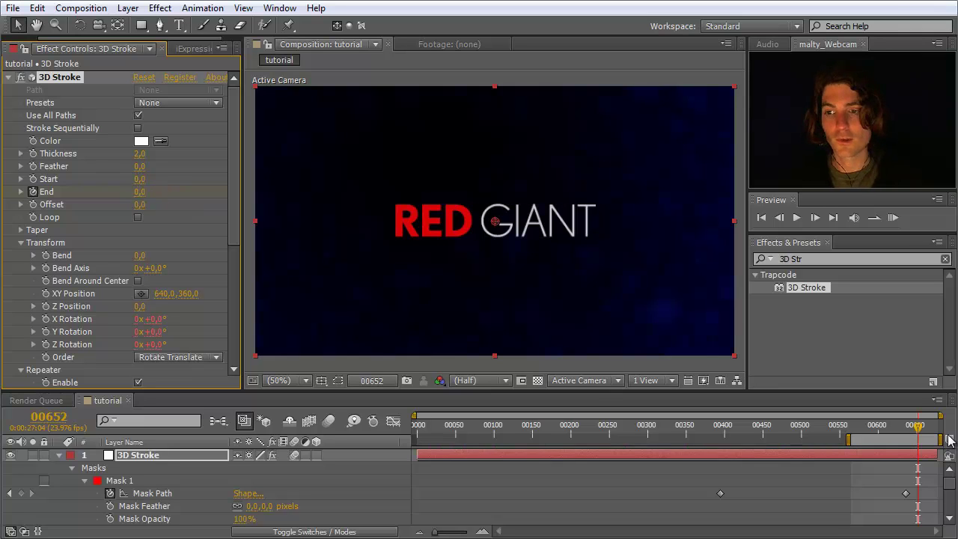
{"action": "mouse_move", "coordinate": [920, 429]}
{"action": "left_mouse_down"}
{"action": "mouse_move", "coordinate": [901, 429]}
{"action": "mouse_move", "coordinate": [918, 430]}
{"action": "left_mouse_up"}
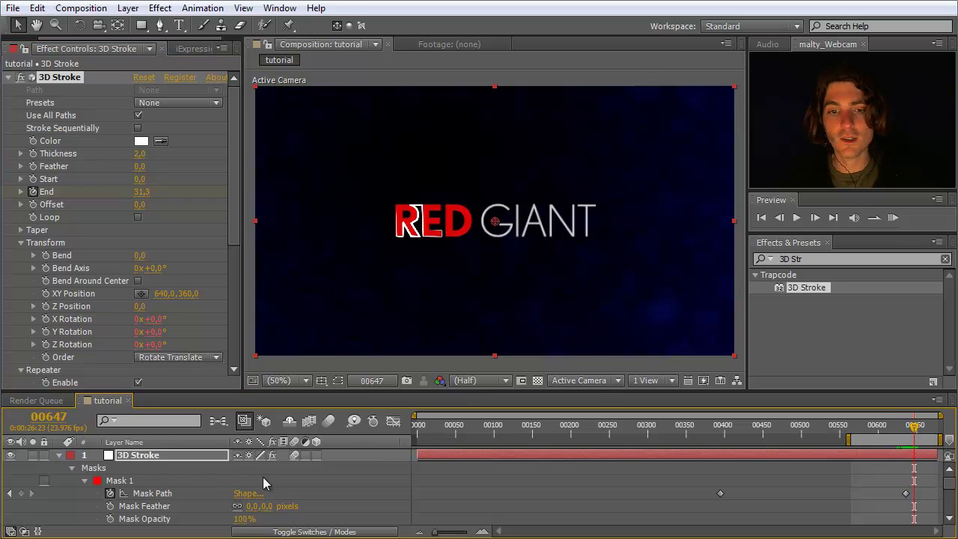
Reveal the 3D Stroke layer's keyframed properties and add an End keyframe of 100 at frame 203.
{"action": "left_click", "coordinate": [155, 454]}
{"action": "key", "text": "u"}
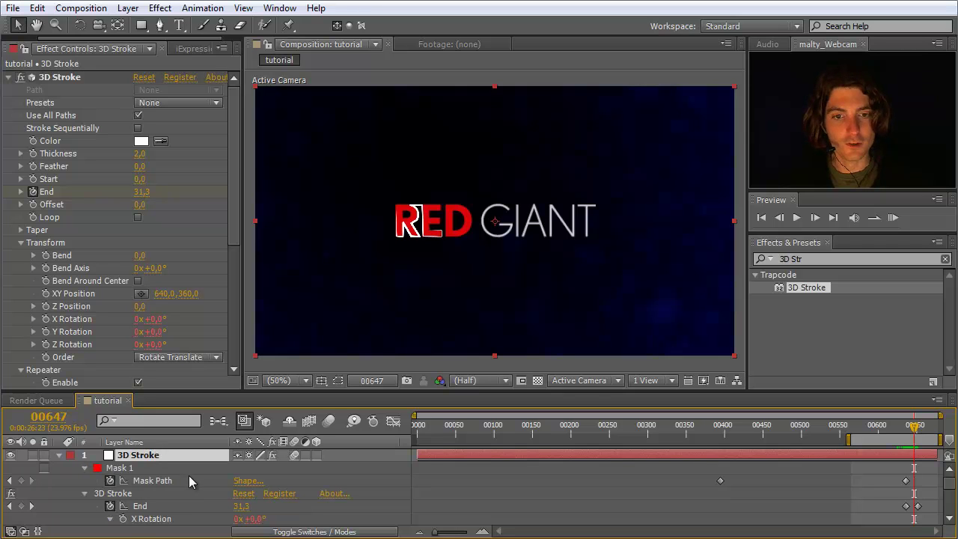
{"action": "left_click", "coordinate": [141, 506]}
{"action": "left_click", "coordinate": [913, 432]}
{"action": "mouse_move", "coordinate": [913, 431]}
{"action": "left_mouse_down"}
{"action": "mouse_move", "coordinate": [397, 427]}
{"action": "mouse_move", "coordinate": [572, 424]}
{"action": "left_mouse_up"}
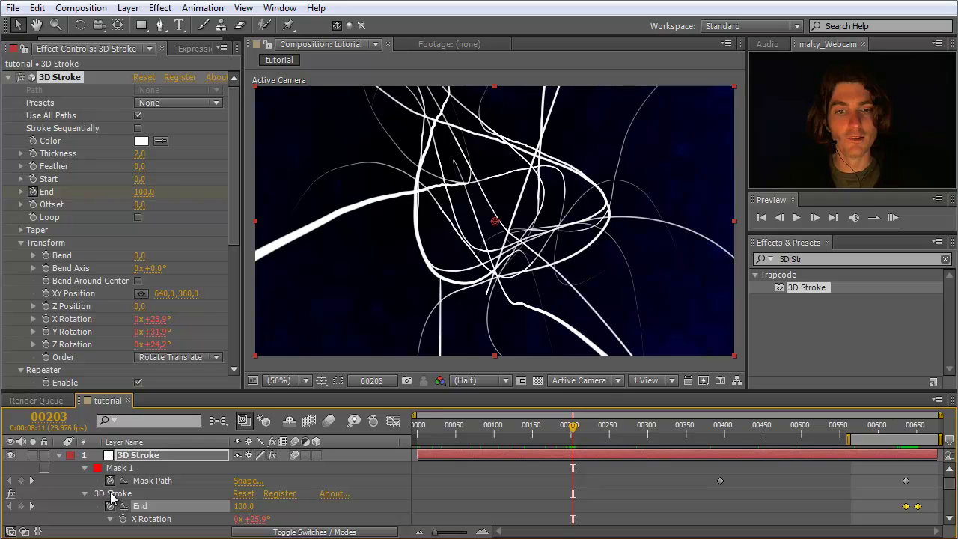
{"action": "left_click", "coordinate": [20, 506]}
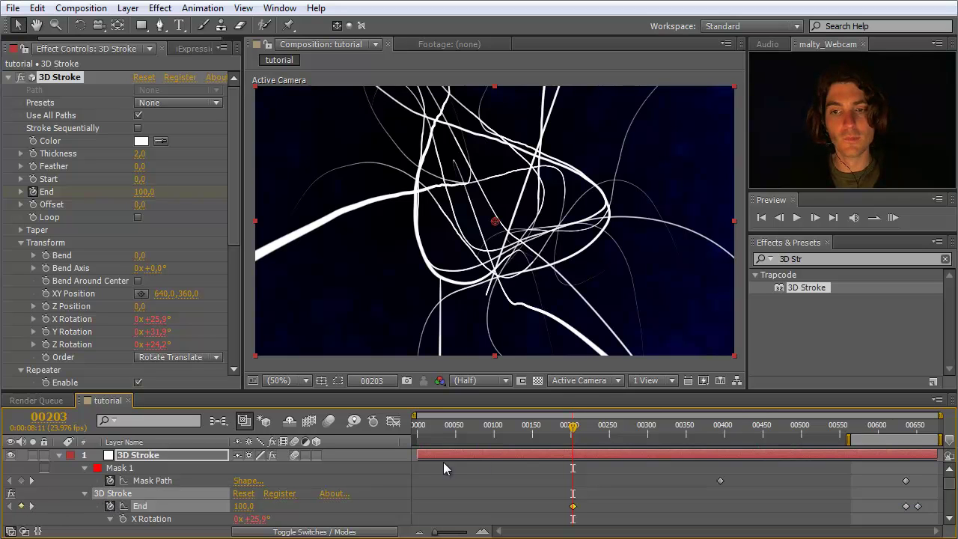
Set the End value to 0 at frame 0, preview the animation up to frame 655 and go to frame 560.
{"action": "left_click_drag", "start_coordinate": [569, 422], "coordinate": [395, 425]}
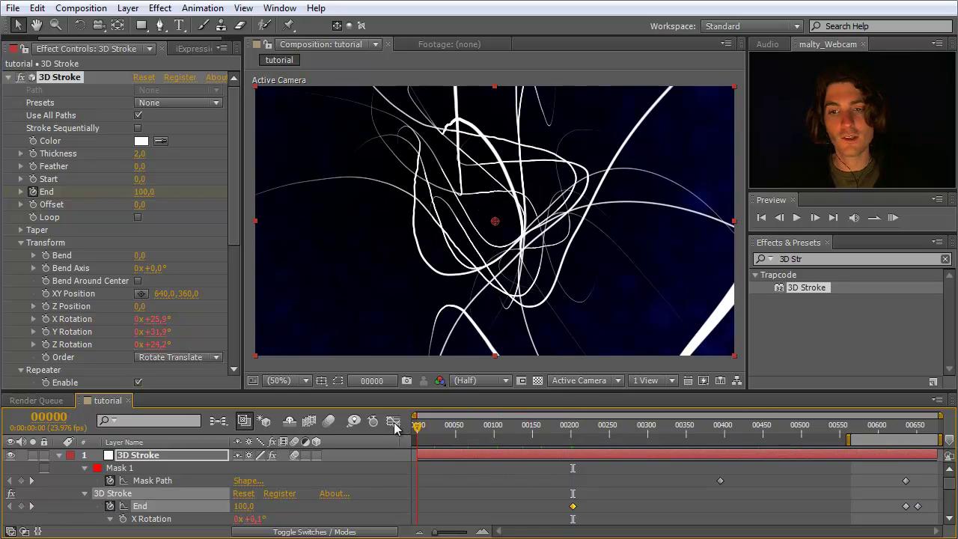
{"action": "left_click_drag", "start_coordinate": [243, 506], "coordinate": [170, 508]}
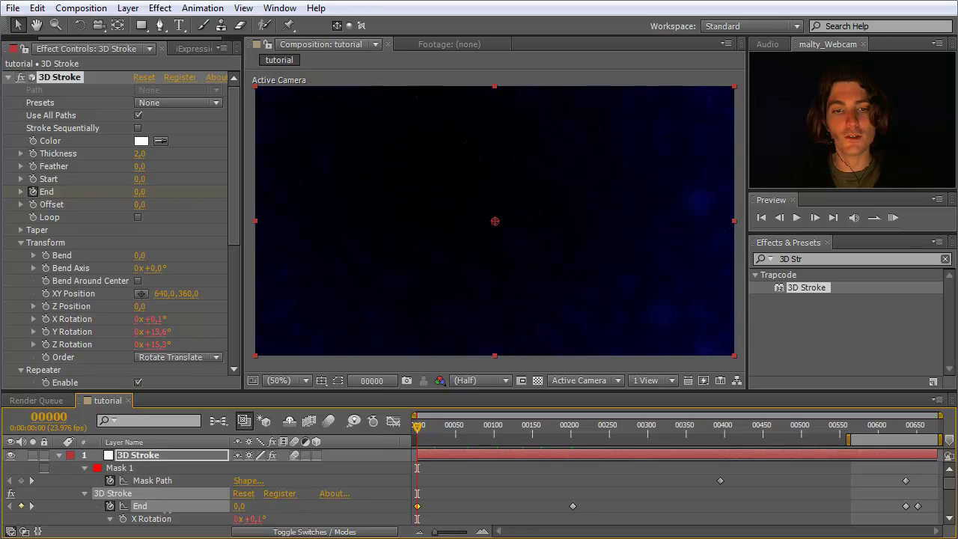
{"action": "left_click_drag", "start_coordinate": [417, 425], "coordinate": [917, 447]}
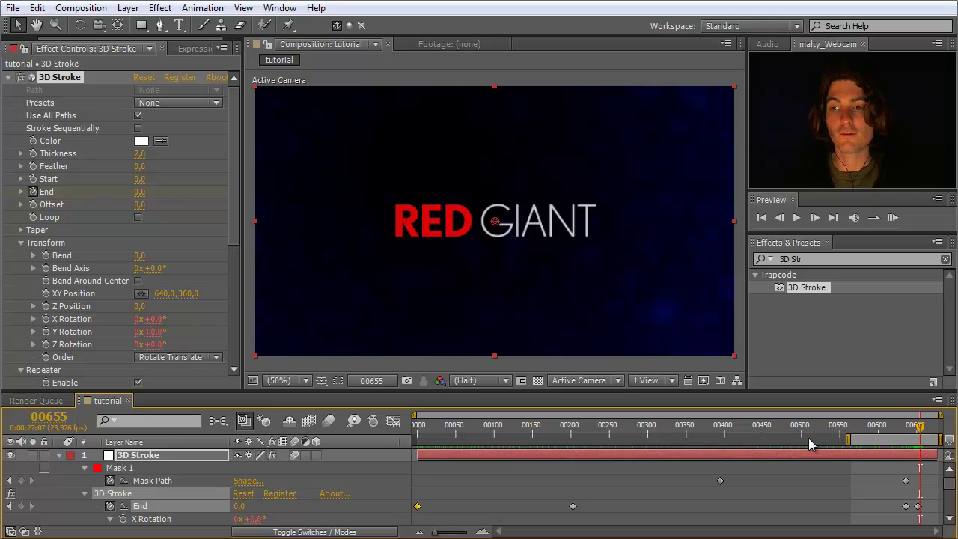
{"action": "left_click_drag", "start_coordinate": [932, 436], "coordinate": [848, 434]}
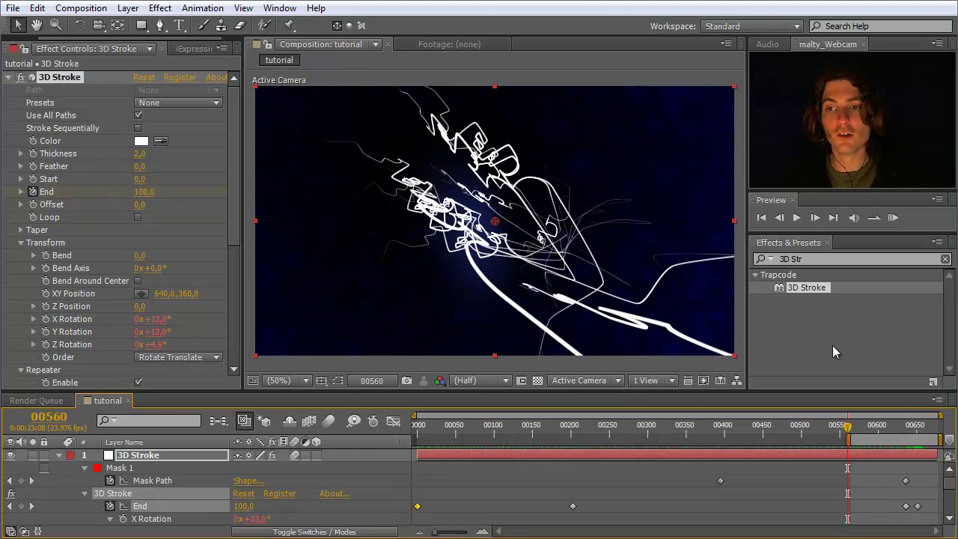
Search the effects for Starglow and apply it to the 3D Stroke layer.
{"action": "left_click", "coordinate": [812, 259]}
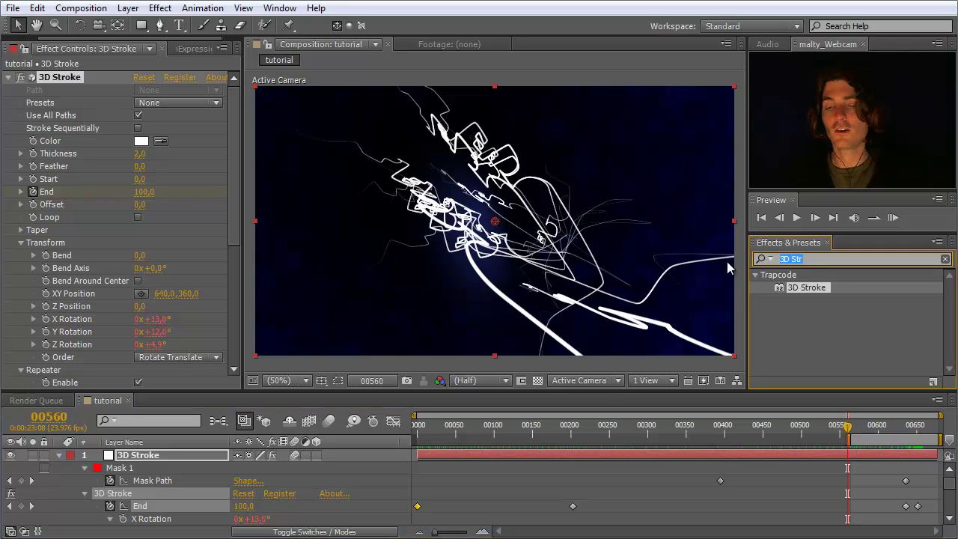
{"action": "type", "text": "Start"}
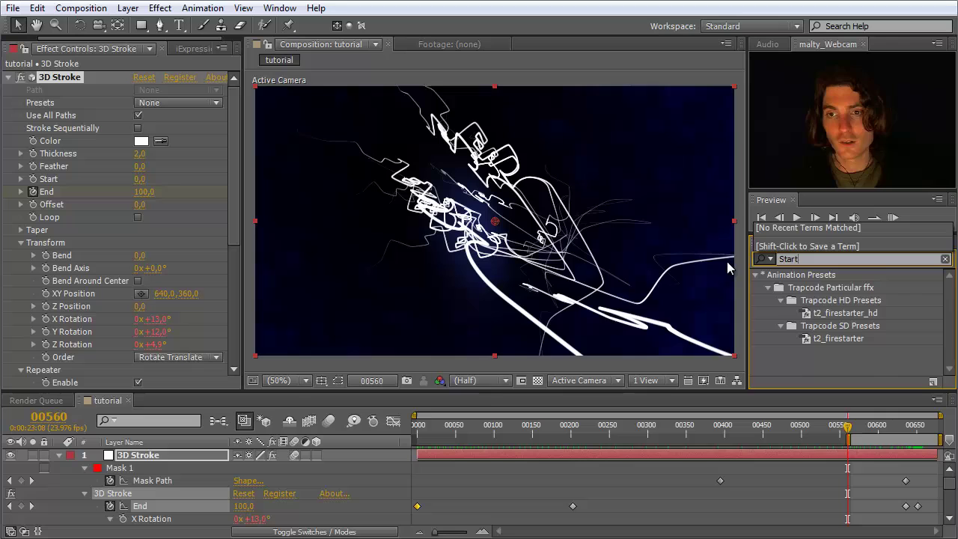
{"action": "key", "text": "BackSpace"}
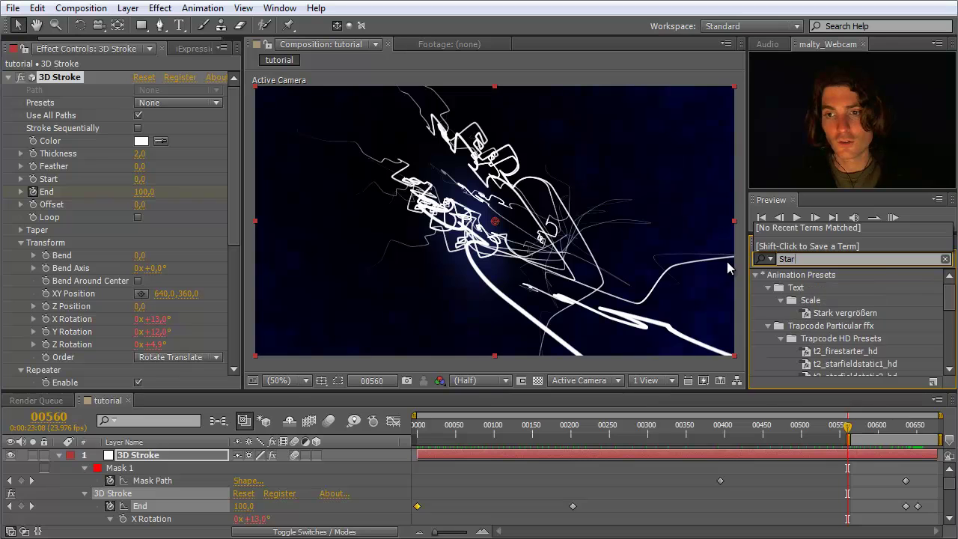
{"action": "type", "text": "g"}
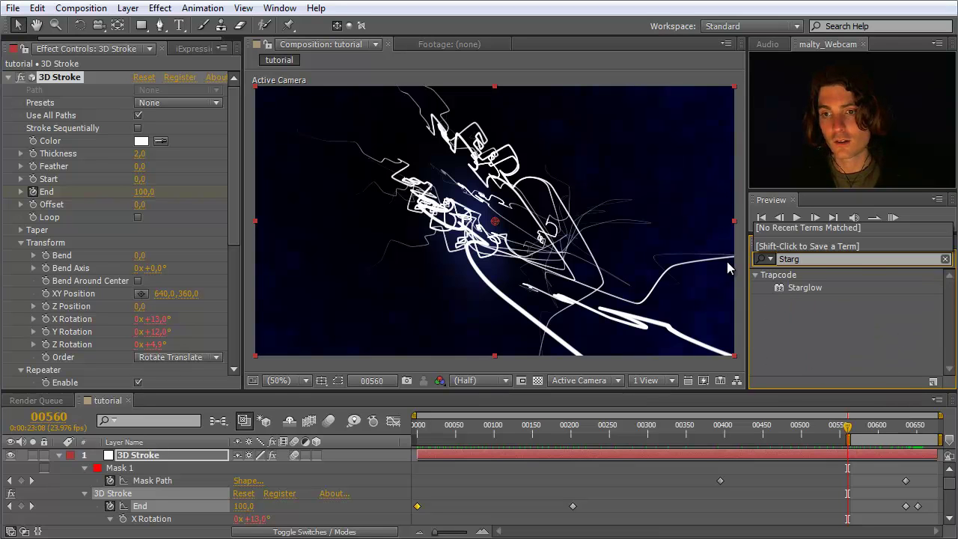
{"action": "mouse_move", "coordinate": [786, 288]}
{"action": "left_mouse_down"}
{"action": "mouse_move", "coordinate": [65, 490]}
{"action": "mouse_move", "coordinate": [137, 459]}
{"action": "left_mouse_up"}
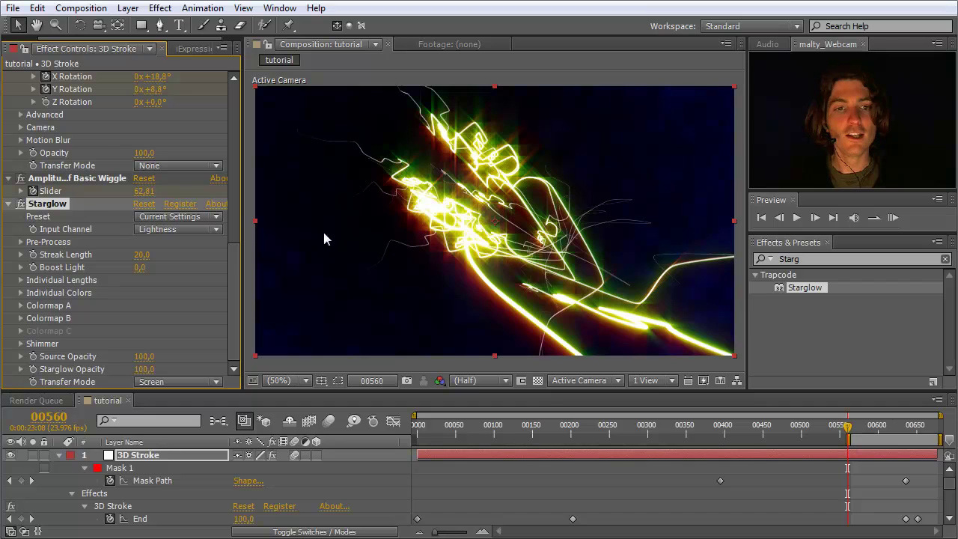
Set Starglow's Streak Length to 50 and its Colormap A preset to Desert Sun.
{"action": "left_click", "coordinate": [142, 256]}
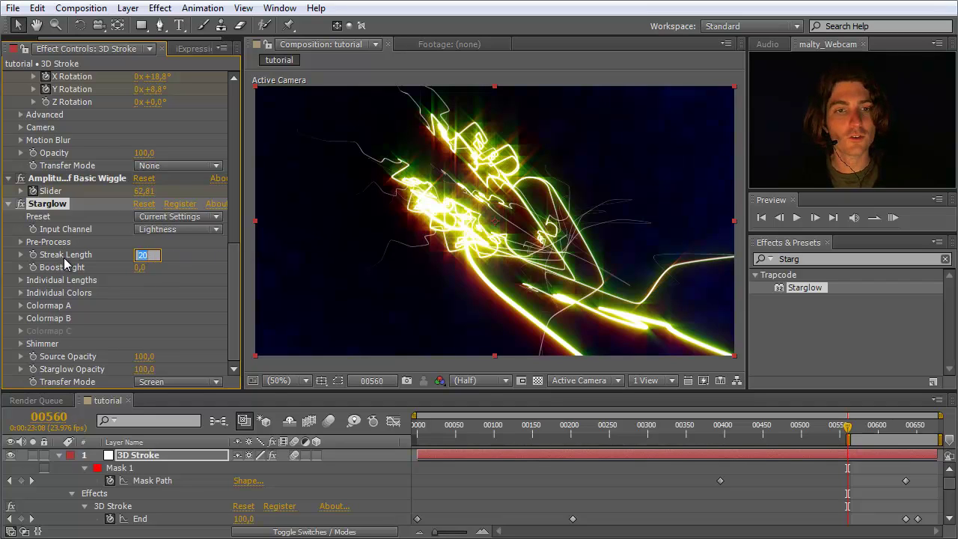
{"action": "type", "text": "50"}
{"action": "key", "text": "Return"}
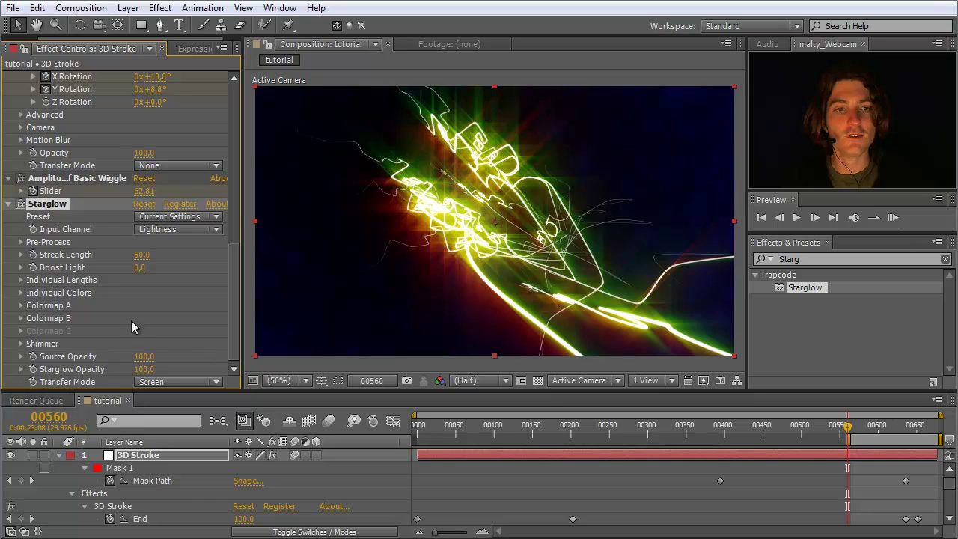
{"action": "left_click", "coordinate": [21, 305]}
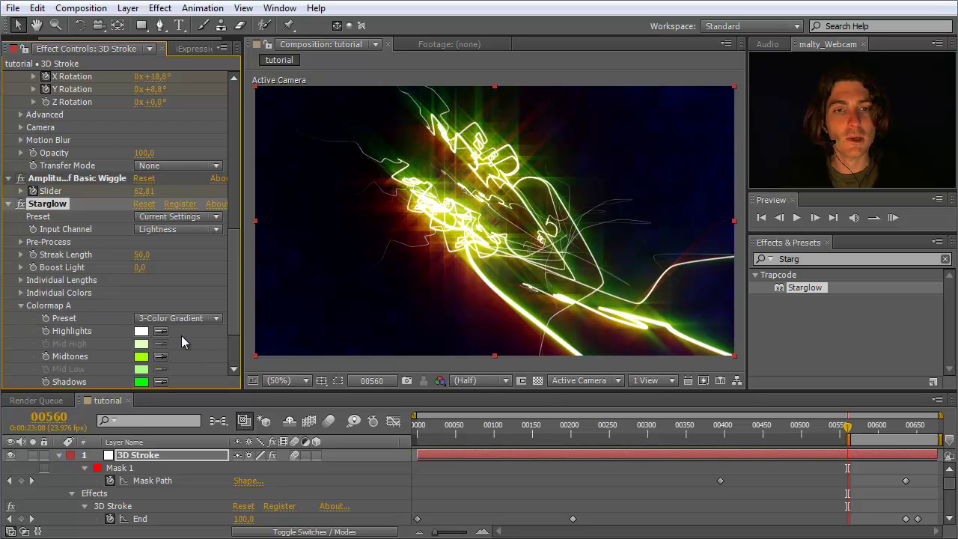
{"action": "left_click", "coordinate": [216, 318]}
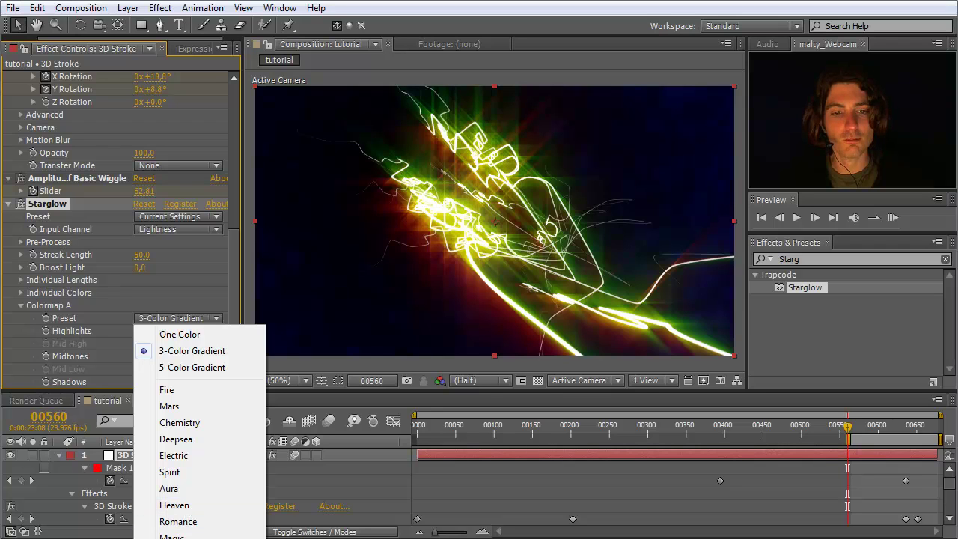
{"action": "left_click", "coordinate": [217, 536]}
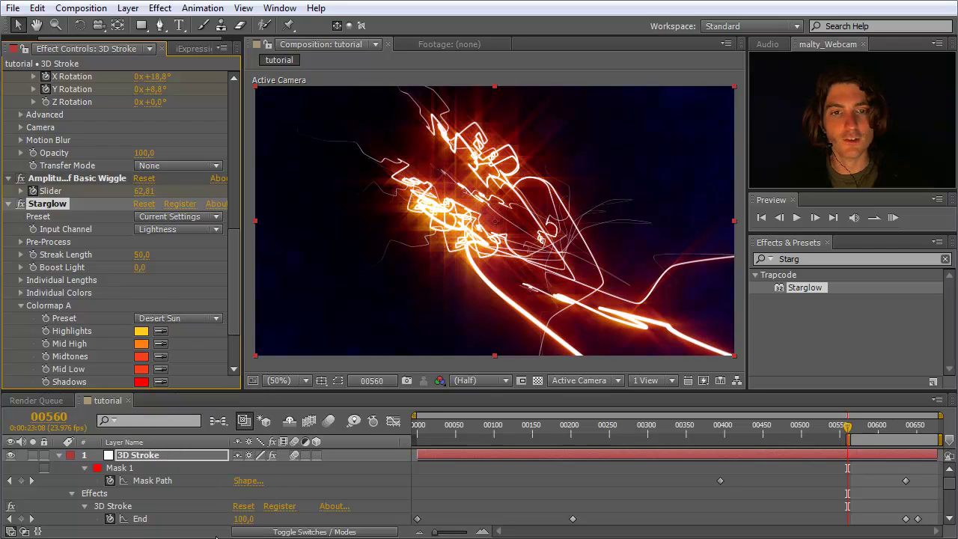
Set Starglow's Colormap B preset to Desert Sun and go to frame 518 to view the glow.
{"action": "left_click_drag", "start_coordinate": [237, 283], "coordinate": [235, 337]}
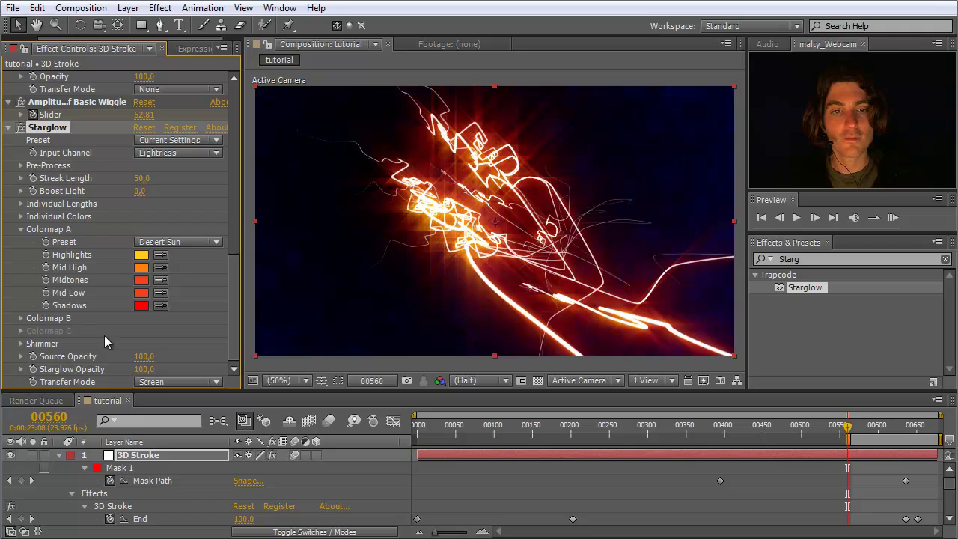
{"action": "left_click", "coordinate": [21, 318]}
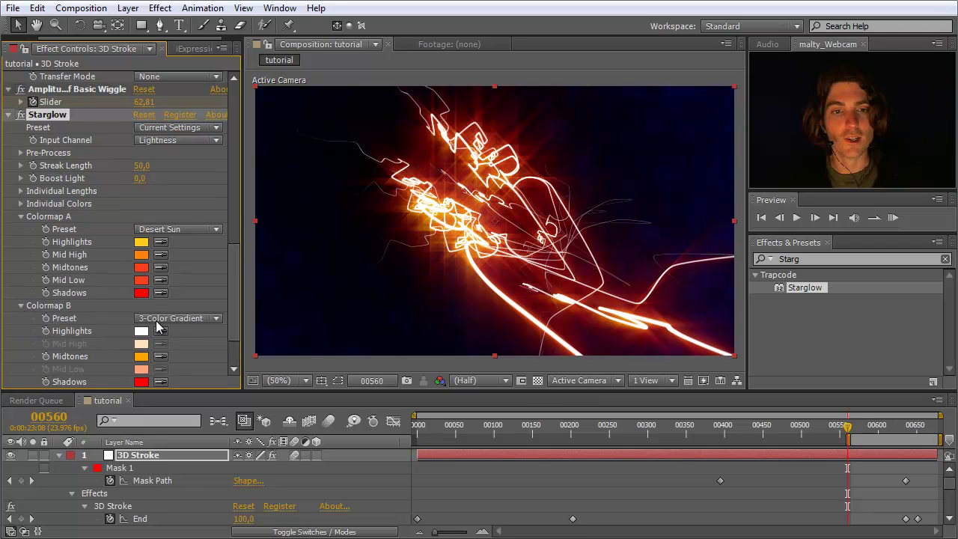
{"action": "left_click", "coordinate": [213, 319]}
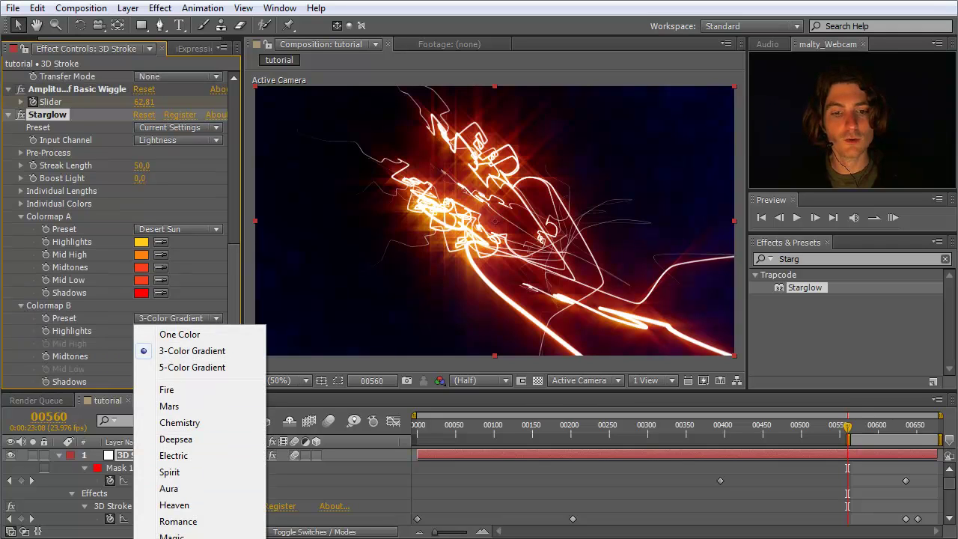
{"action": "left_click", "coordinate": [180, 537]}
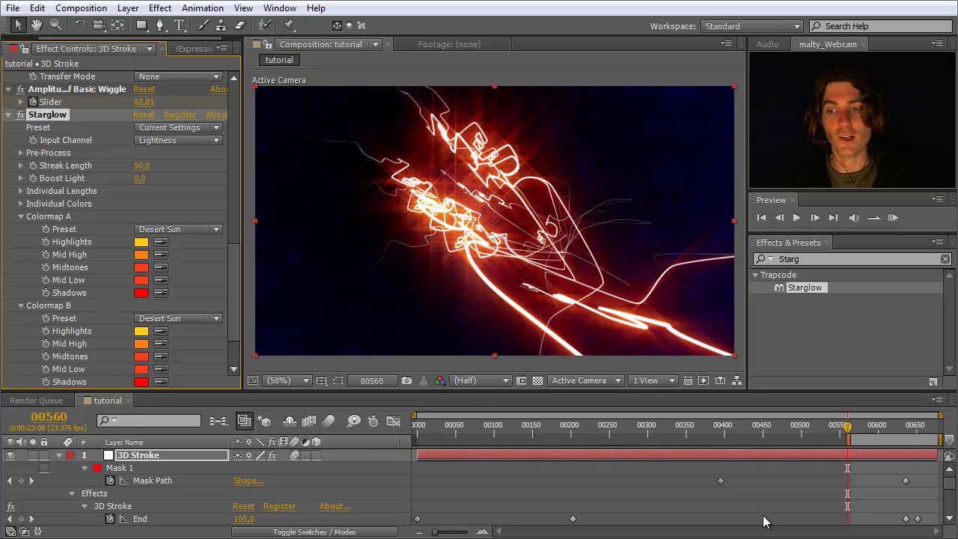
{"action": "left_click_drag", "start_coordinate": [452, 432], "coordinate": [816, 452]}
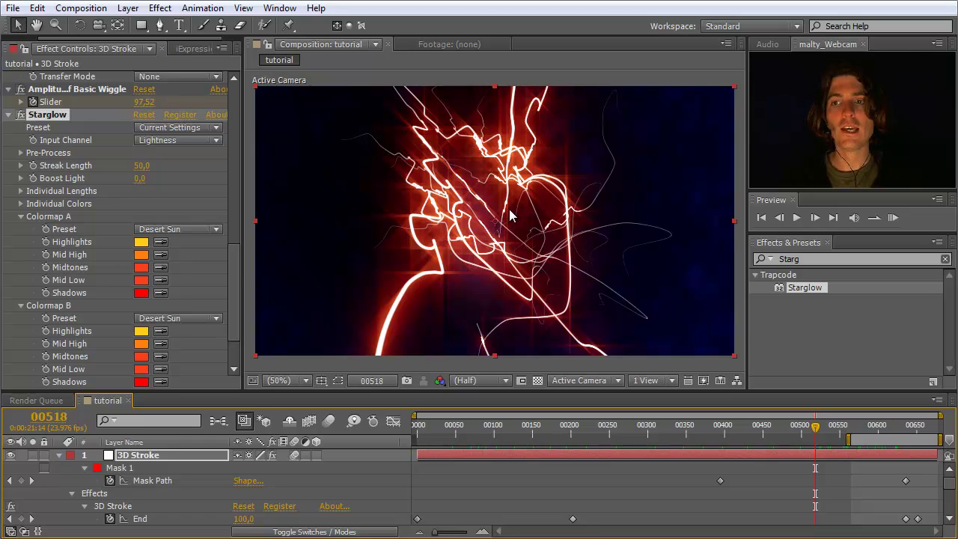
Create a black 1280 by 720 px solid named Soundkeys above the 3D Stroke layer.
{"action": "left_click_drag", "start_coordinate": [238, 270], "coordinate": [233, 107]}
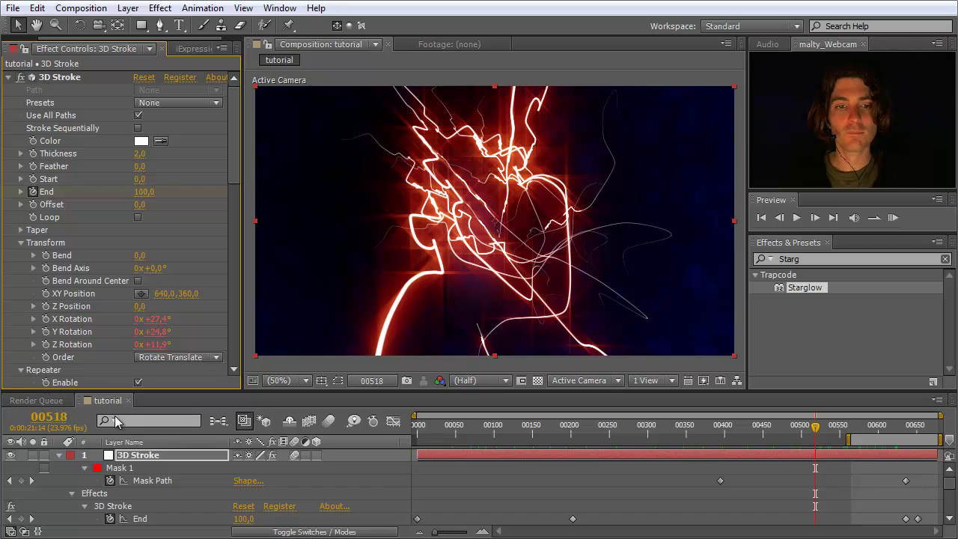
{"action": "left_click", "coordinate": [133, 458]}
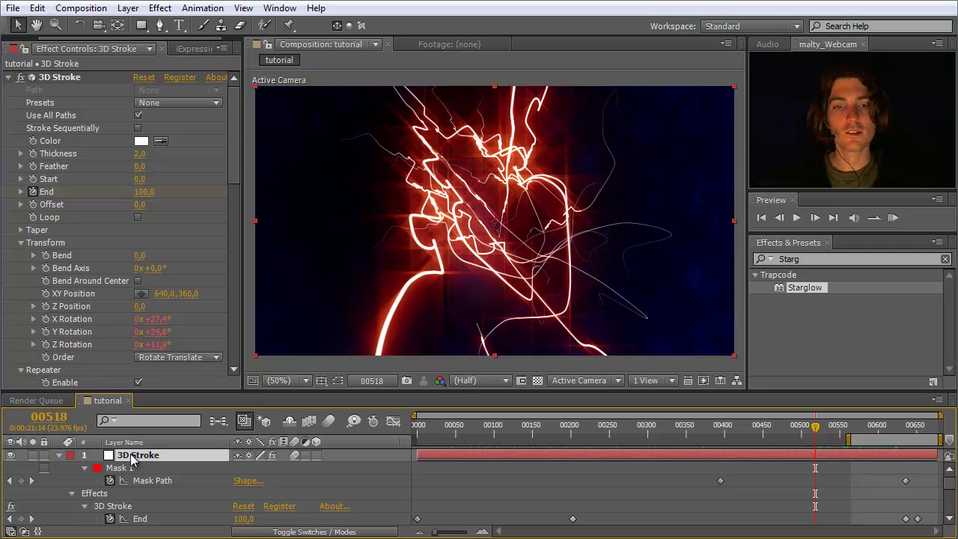
{"action": "left_click", "coordinate": [125, 9]}
{"action": "mouse_move", "coordinate": [247, 25]}
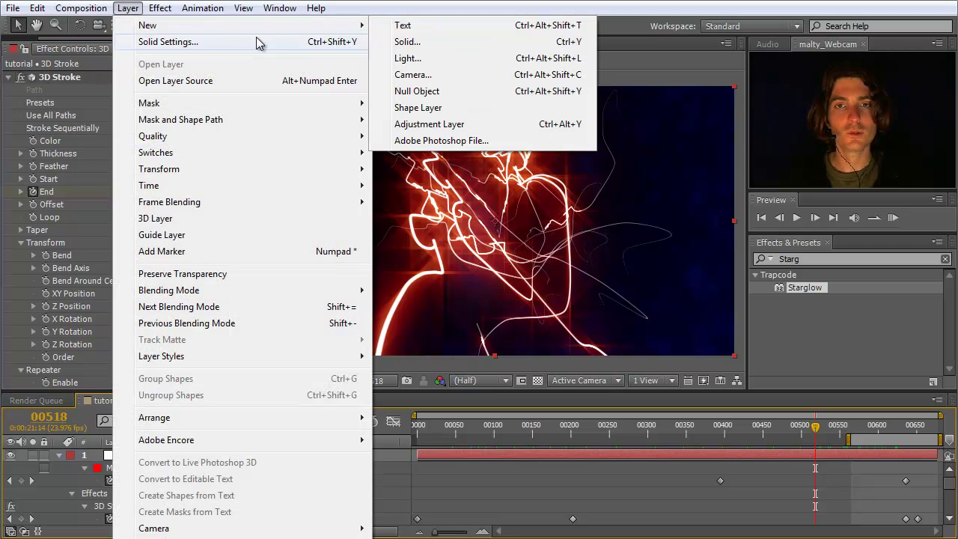
{"action": "left_click", "coordinate": [405, 43]}
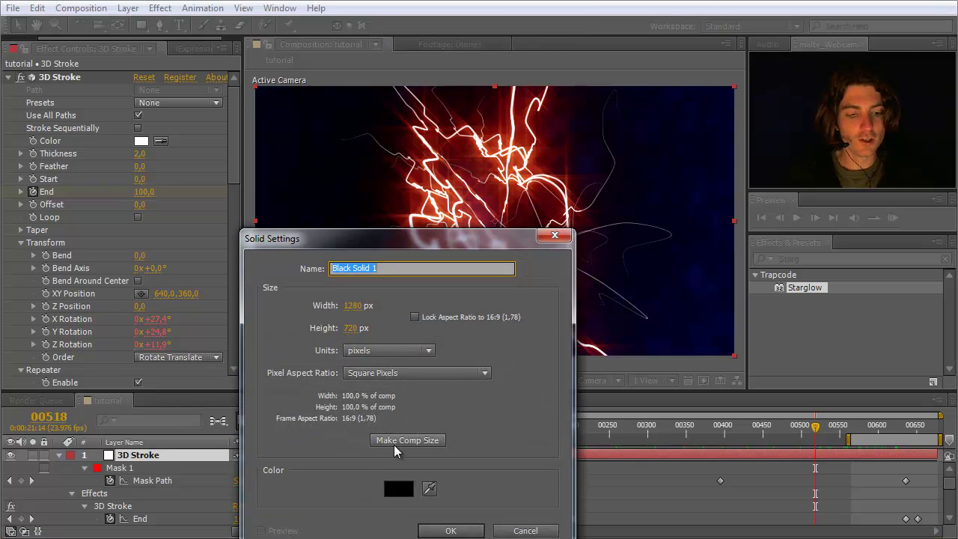
{"action": "type", "text": "Sound"}
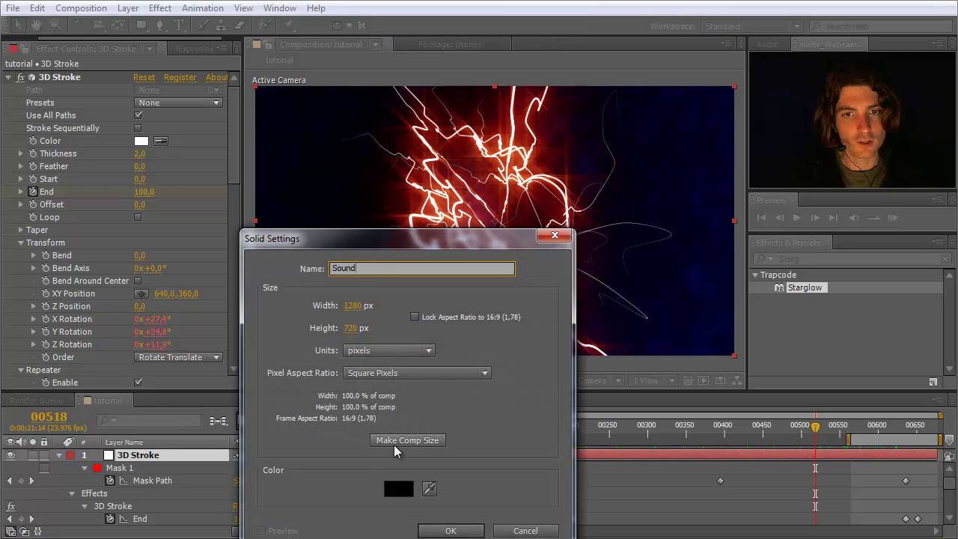
{"action": "type", "text": "jke"}
{"action": "key", "text": "BackSpace"}
{"action": "key", "text": "BackSpace"}
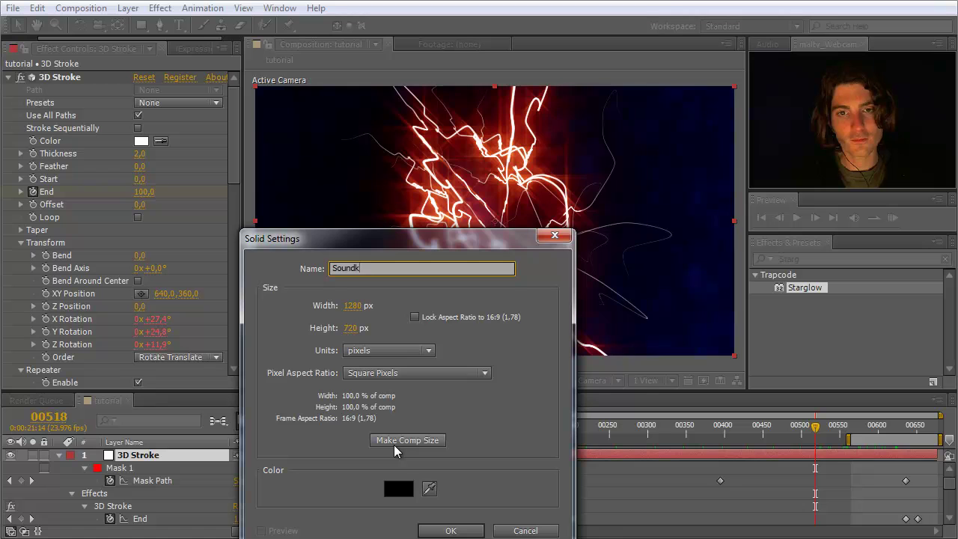
{"action": "type", "text": "eys"}
{"action": "key", "text": "Return"}
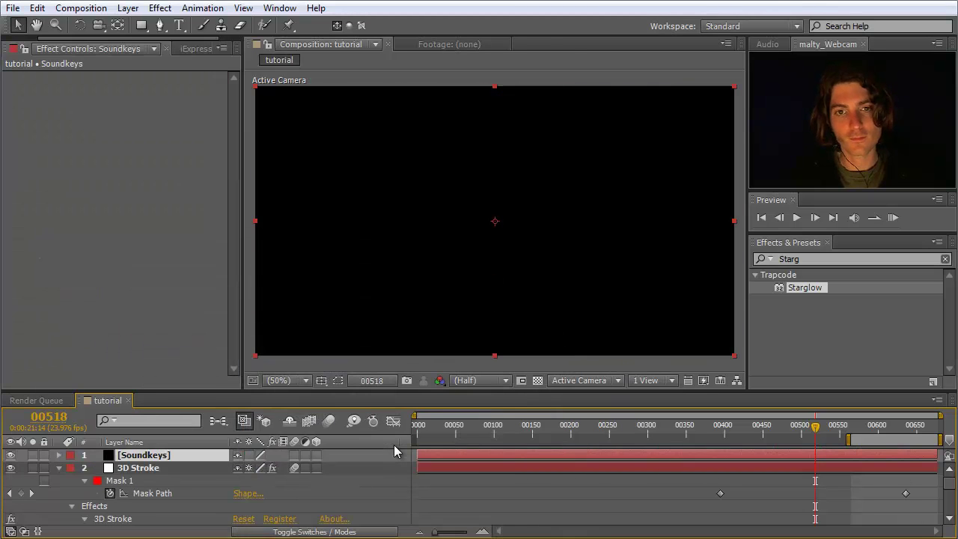
Search the effects for "sound" and apply Sound Keys to the Soundkeys layer.
{"action": "double_click", "coordinate": [789, 258]}
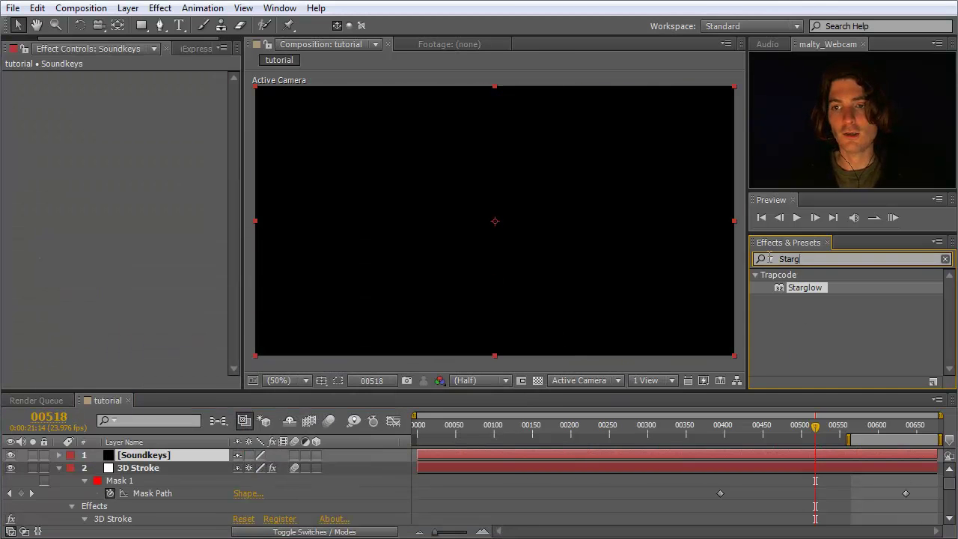
{"action": "type", "text": "sound"}
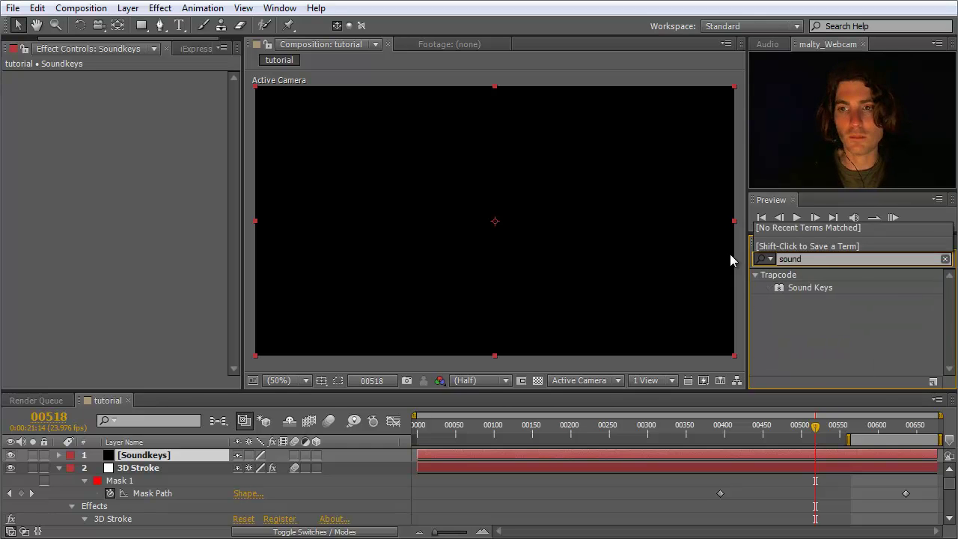
{"action": "left_click_drag", "start_coordinate": [800, 288], "coordinate": [169, 452]}
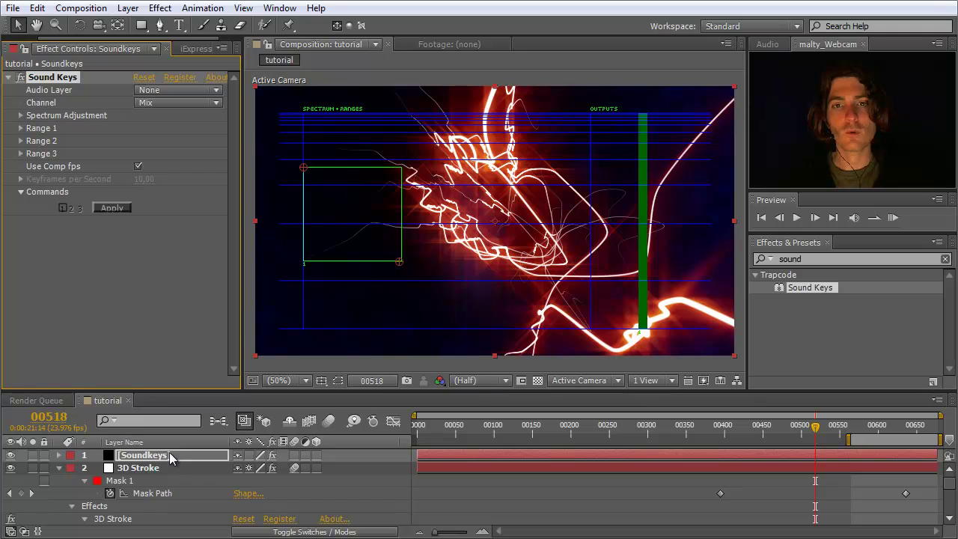
Solo the Soundkeys layer and set the Sound Keys audio layer to Zeus'sFury.wav.
{"action": "left_click", "coordinate": [32, 455]}
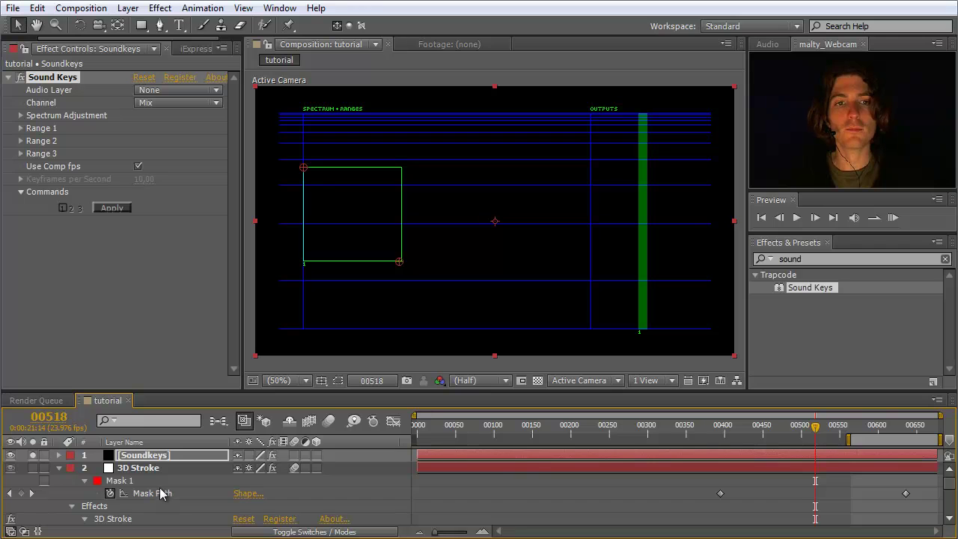
{"action": "left_click", "coordinate": [217, 92]}
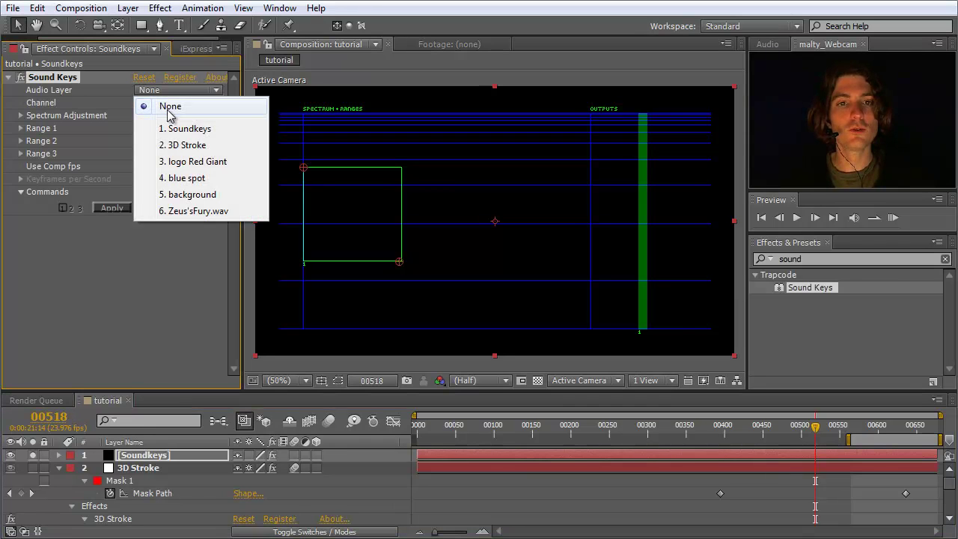
{"action": "left_click", "coordinate": [221, 212]}
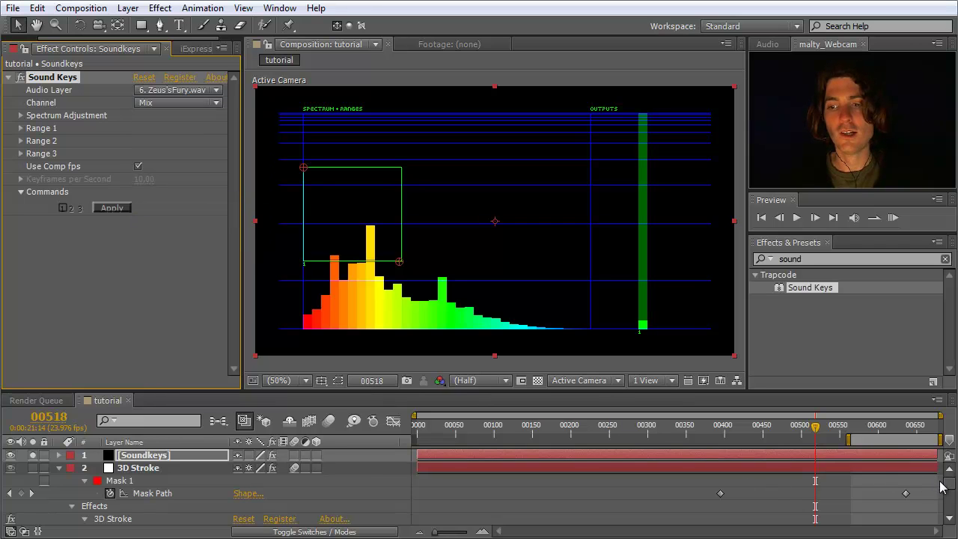
{"action": "scroll", "coordinate": [941, 487], "scroll_direction": "down", "scroll_amount": 10}
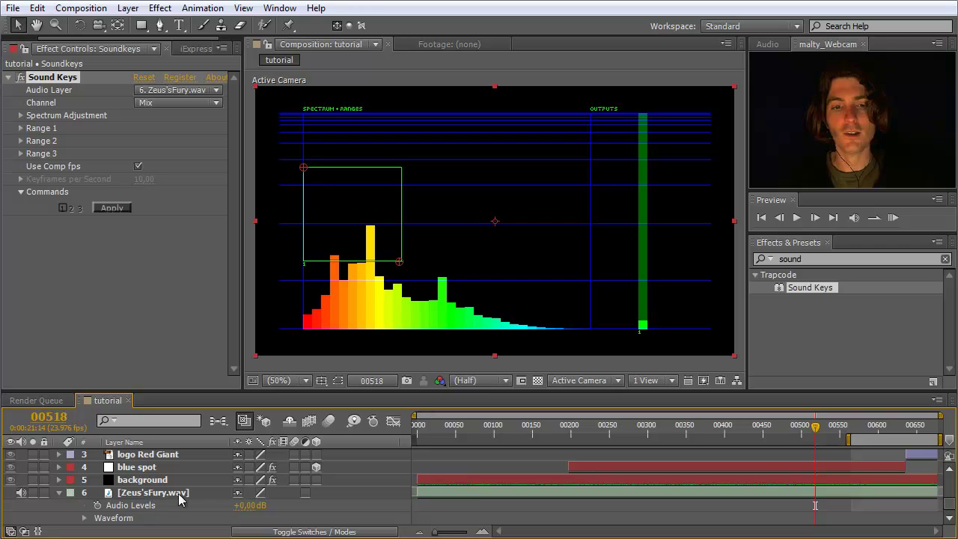
{"action": "left_click_drag", "start_coordinate": [952, 503], "coordinate": [948, 453]}
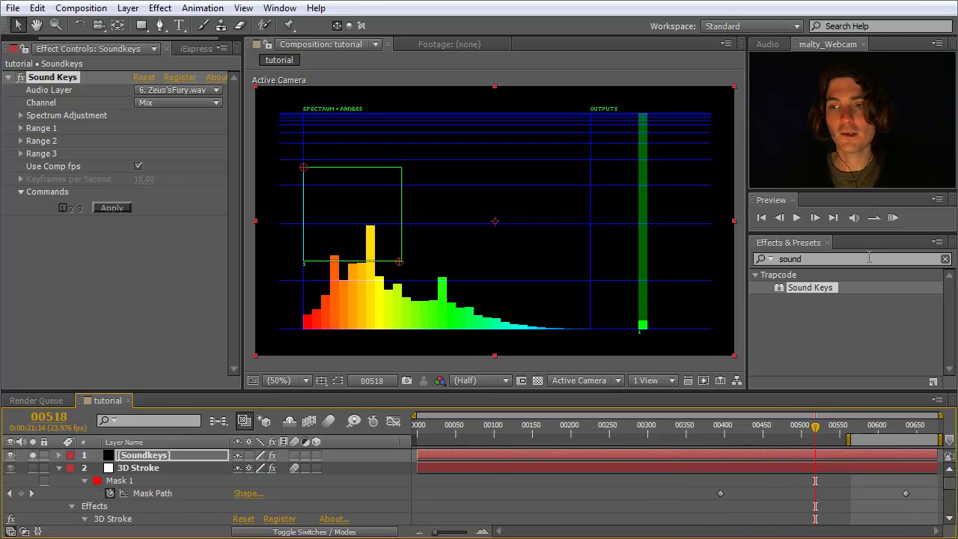
Extend the start of the work area back to frame 0 and preview the audio spectrum from the first frame.
{"action": "left_click", "coordinate": [892, 217]}
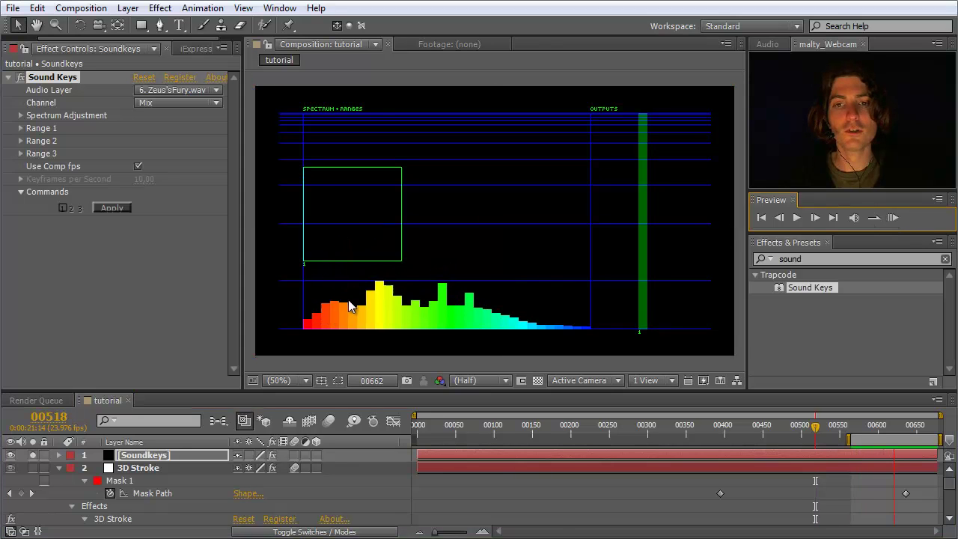
{"action": "left_click", "coordinate": [893, 217]}
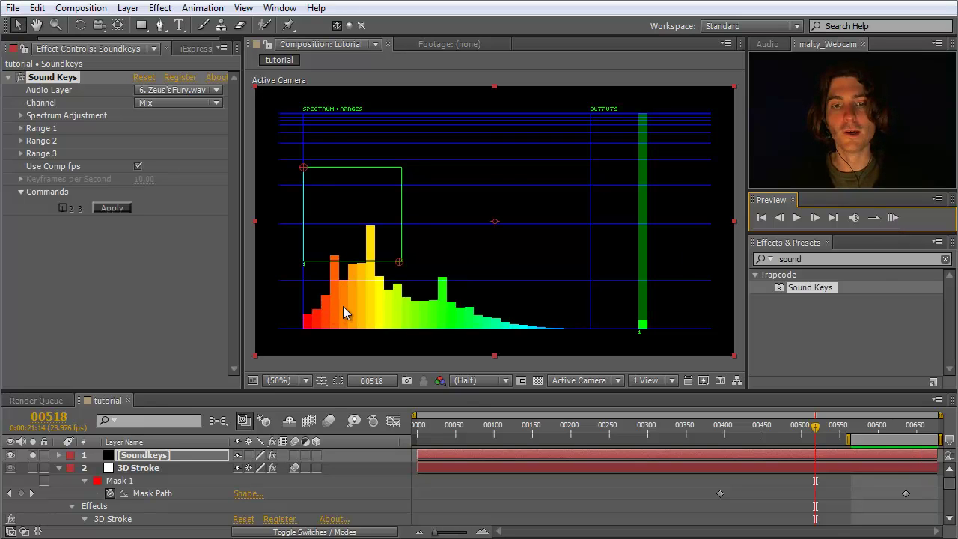
{"action": "left_click_drag", "start_coordinate": [848, 440], "coordinate": [415, 441]}
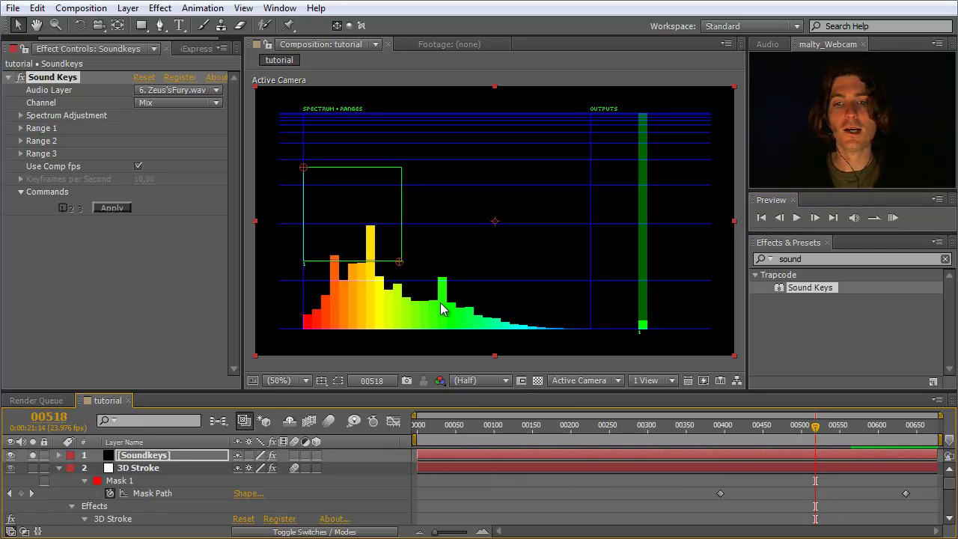
{"action": "left_click", "coordinate": [893, 217]}
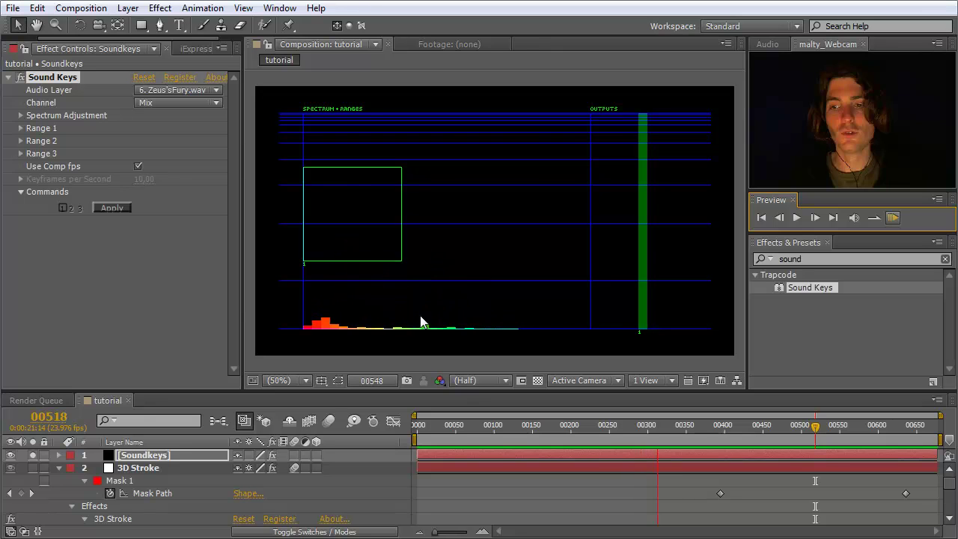
{"action": "left_click_drag", "start_coordinate": [624, 430], "coordinate": [401, 425]}
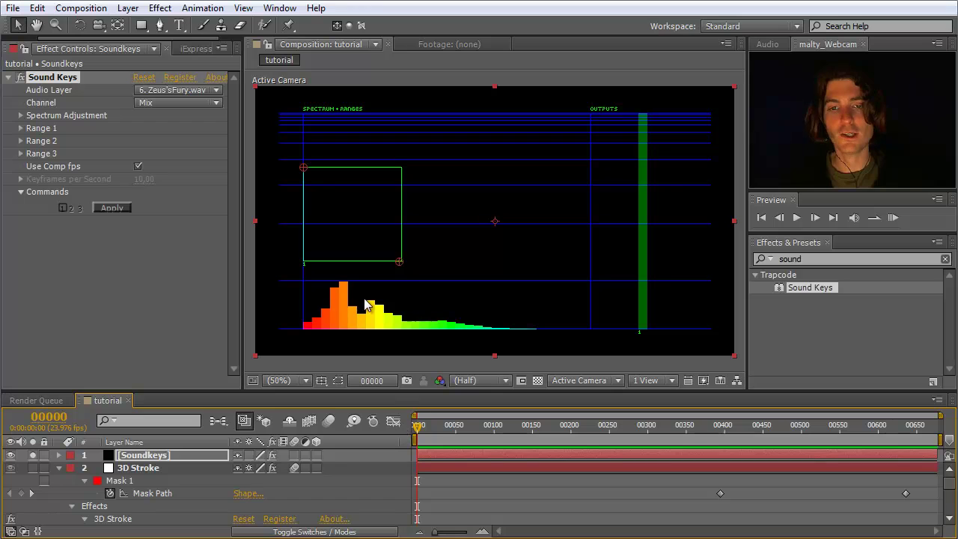
{"action": "left_click", "coordinate": [892, 217]}
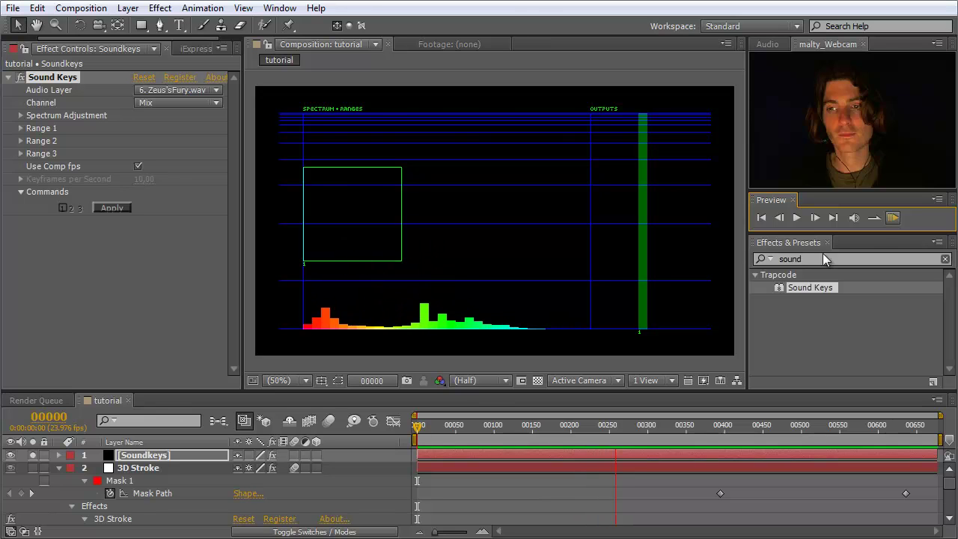
{"action": "left_click", "coordinate": [892, 218]}
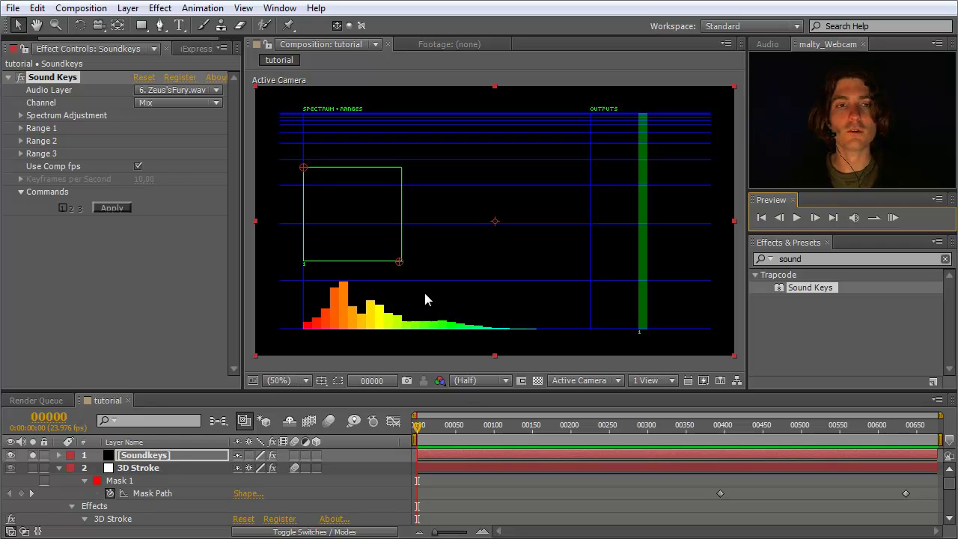
Reveal the Range 1 and Range 2 settings of Sound Keys and activate Range 2.
{"action": "left_click", "coordinate": [21, 141]}
{"action": "left_click", "coordinate": [21, 129]}
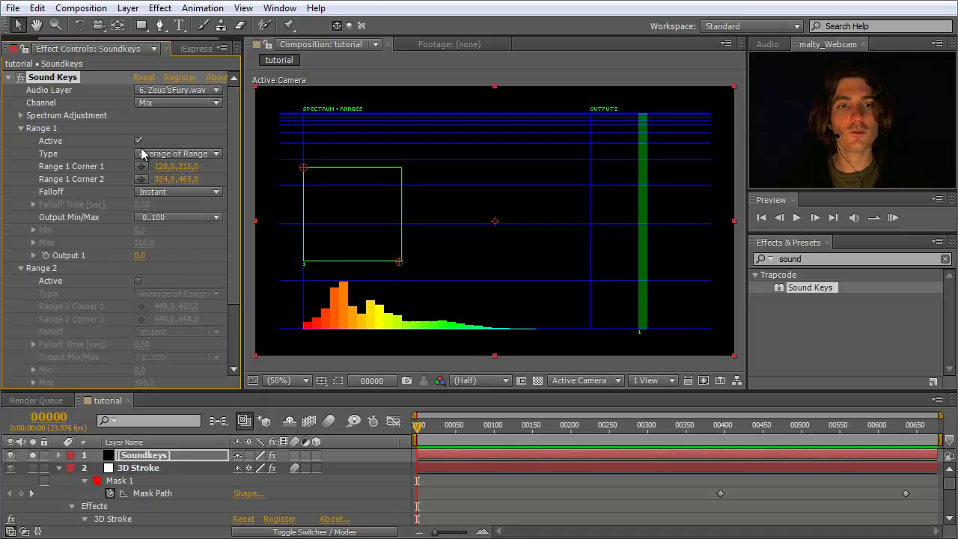
{"action": "left_click", "coordinate": [137, 280]}
Fit the Range 1 box around the low-frequency peaks at frames 42 and 120, with corners at 120,424 and 272,568.
{"action": "left_click_drag", "start_coordinate": [418, 425], "coordinate": [449, 428]}
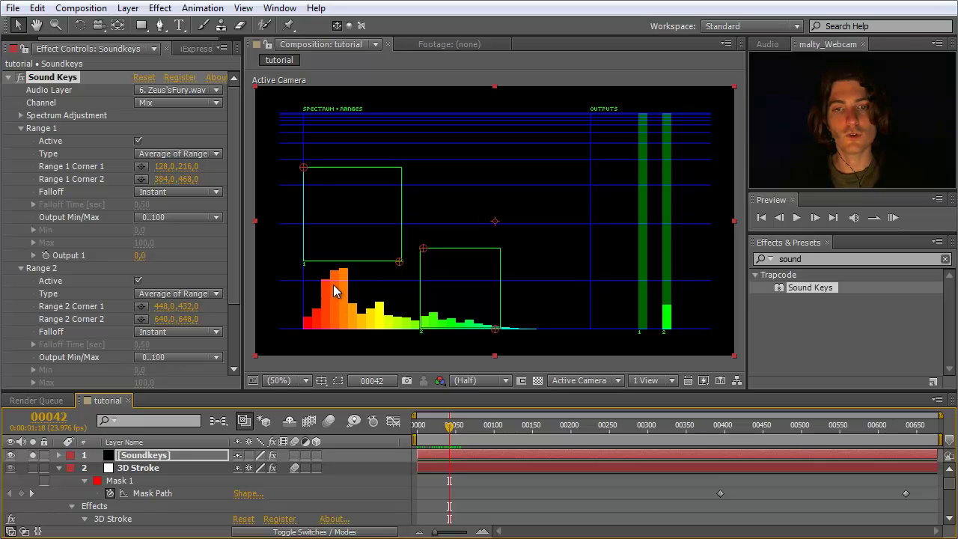
{"action": "left_click_drag", "start_coordinate": [400, 263], "coordinate": [358, 296]}
{"action": "left_click_drag", "start_coordinate": [305, 172], "coordinate": [300, 249]}
{"action": "left_click_drag", "start_coordinate": [357, 297], "coordinate": [357, 303]}
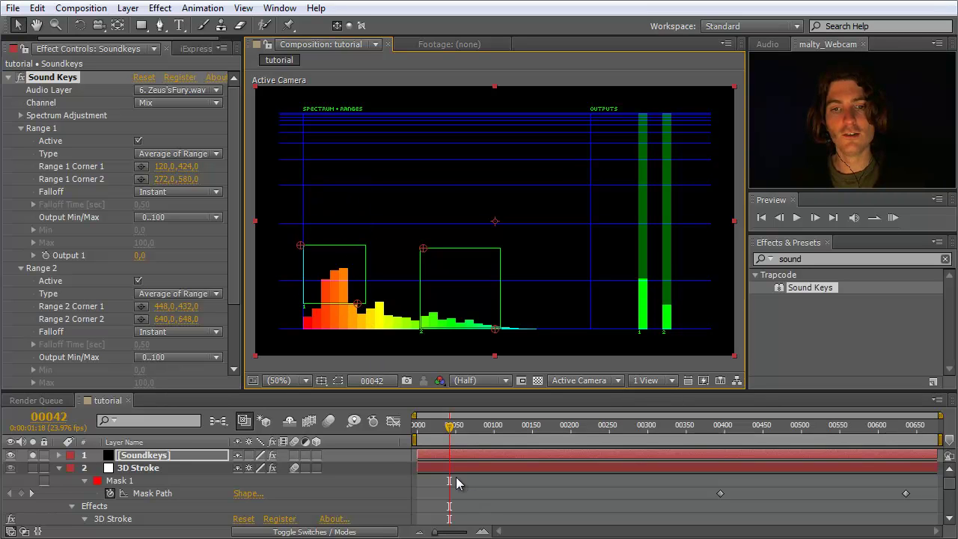
{"action": "left_click_drag", "start_coordinate": [449, 430], "coordinate": [509, 429]}
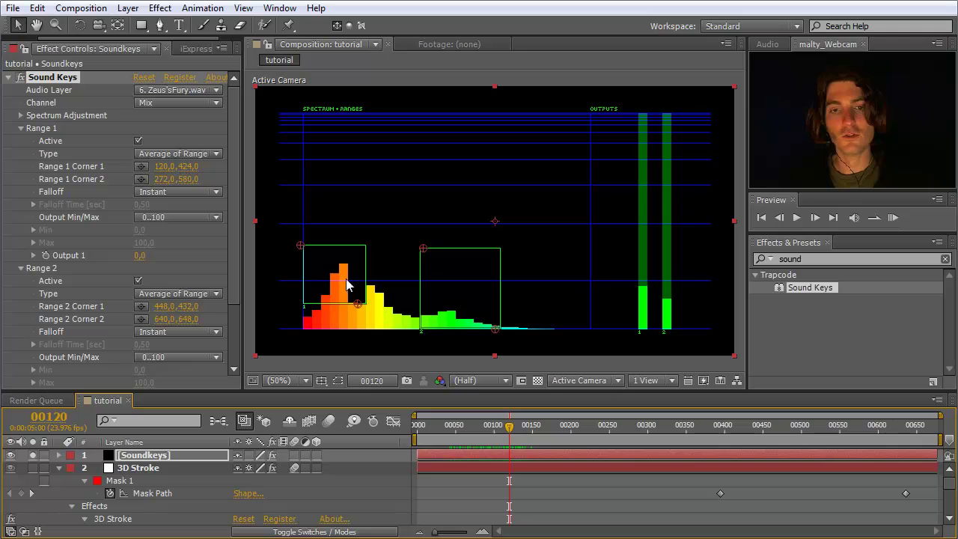
{"action": "left_click_drag", "start_coordinate": [358, 303], "coordinate": [365, 301]}
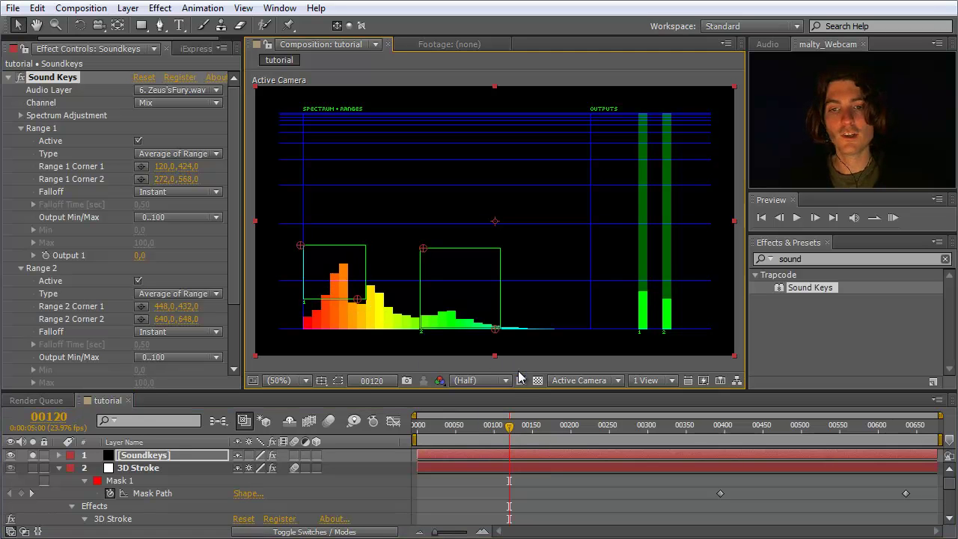
Fit the Range 2 box around the green peak at frame 202, with corners at 426,370 and 558,554, and check it at frame 286.
{"action": "left_click_drag", "start_coordinate": [509, 434], "coordinate": [576, 440]}
{"action": "left_click_drag", "start_coordinate": [575, 436], "coordinate": [571, 436]}
{"action": "left_click_drag", "start_coordinate": [491, 329], "coordinate": [464, 294]}
{"action": "left_click_drag", "start_coordinate": [423, 248], "coordinate": [414, 224]}
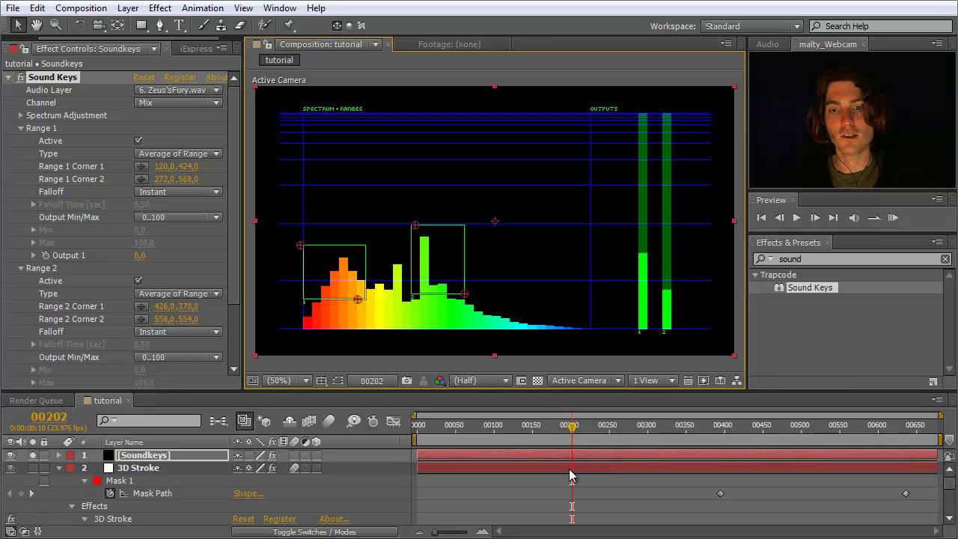
{"action": "left_click_drag", "start_coordinate": [569, 426], "coordinate": [633, 426]}
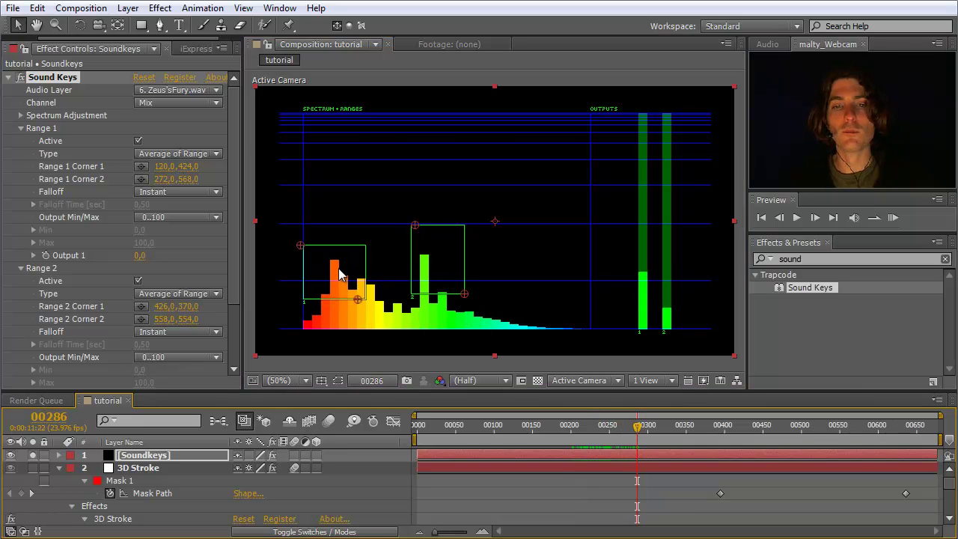
{"action": "left_click_drag", "start_coordinate": [235, 194], "coordinate": [236, 272]}
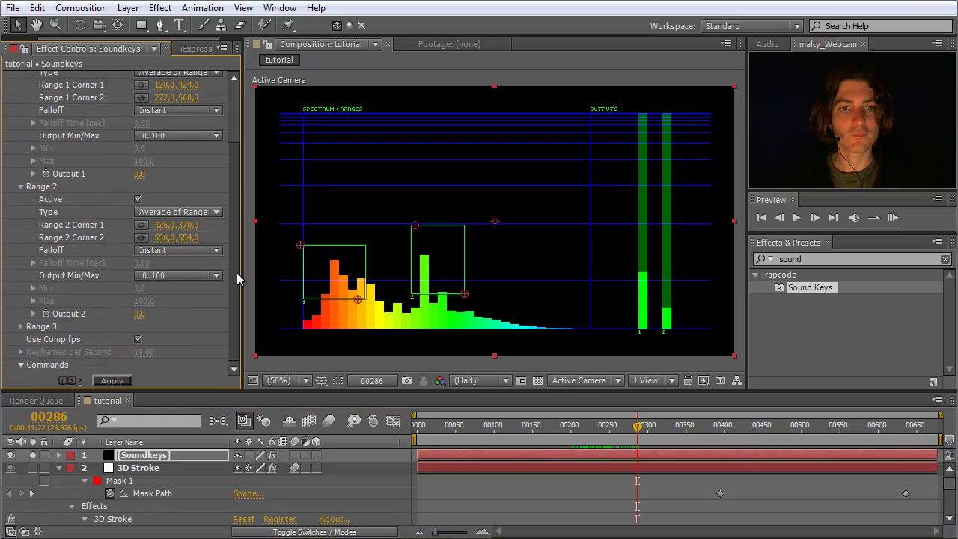
Apply Sound Keys to generate its output keyframes and reveal Output 1 and Output 2 on the Soundkeys layer in the timeline.
{"action": "left_click", "coordinate": [113, 382]}
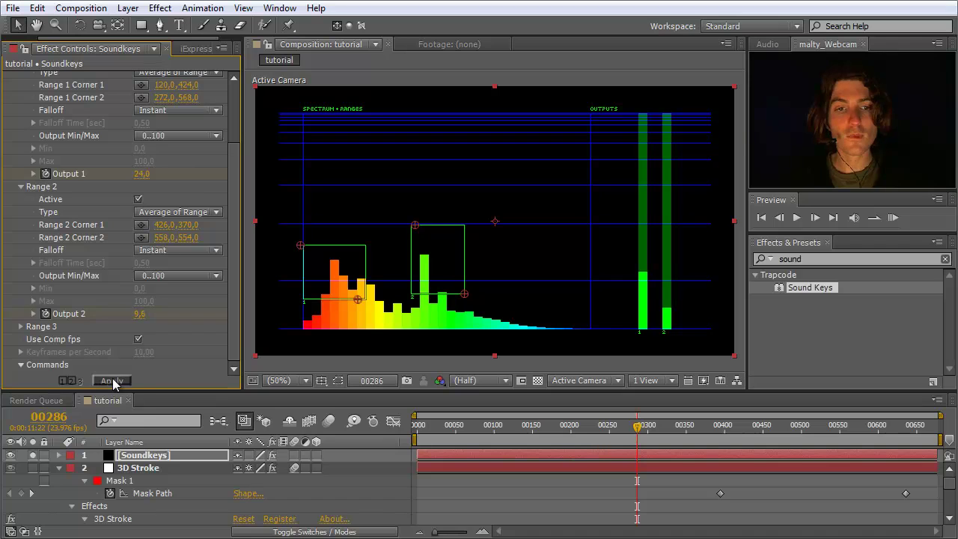
{"action": "left_click", "coordinate": [142, 458]}
{"action": "key", "text": "u"}
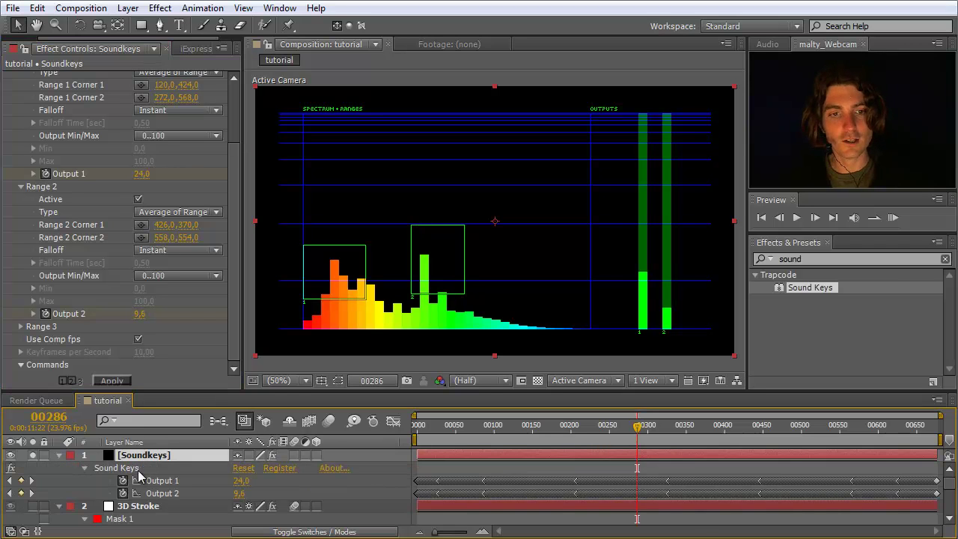
{"action": "left_click", "coordinate": [163, 493]}
{"action": "left_click", "coordinate": [163, 482]}
{"action": "left_click", "coordinate": [164, 493]}
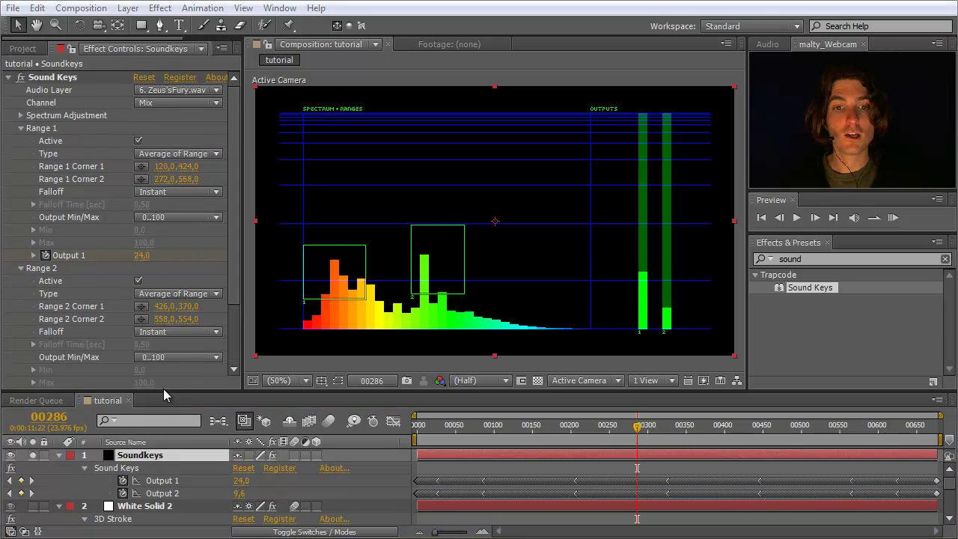
Enlarge the timeline area, select the 3D Stroke effect of White Solid 2, and hide and unsolo the Soundkeys layer.
{"action": "left_click_drag", "start_coordinate": [163, 389], "coordinate": [163, 327]}
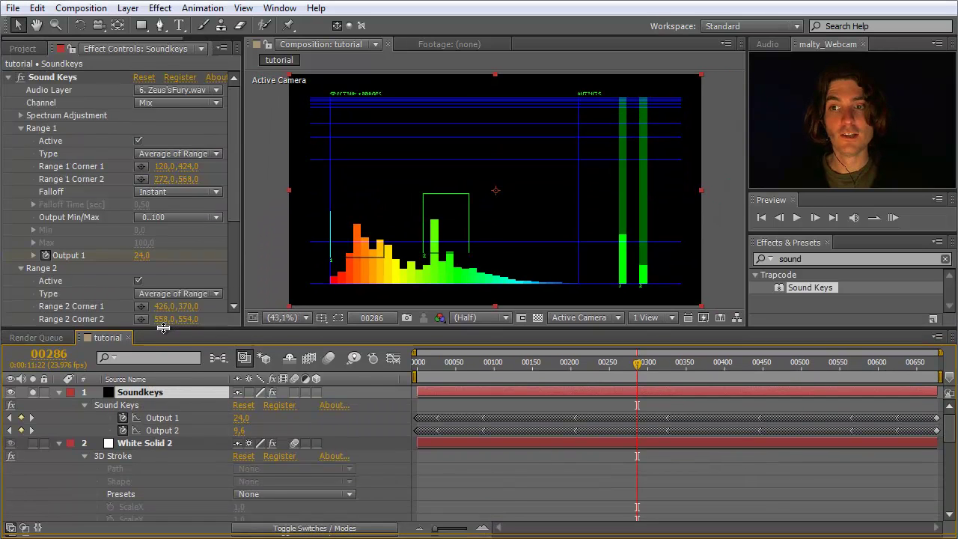
{"action": "scroll", "coordinate": [114, 459], "scroll_direction": "down", "scroll_amount": 1}
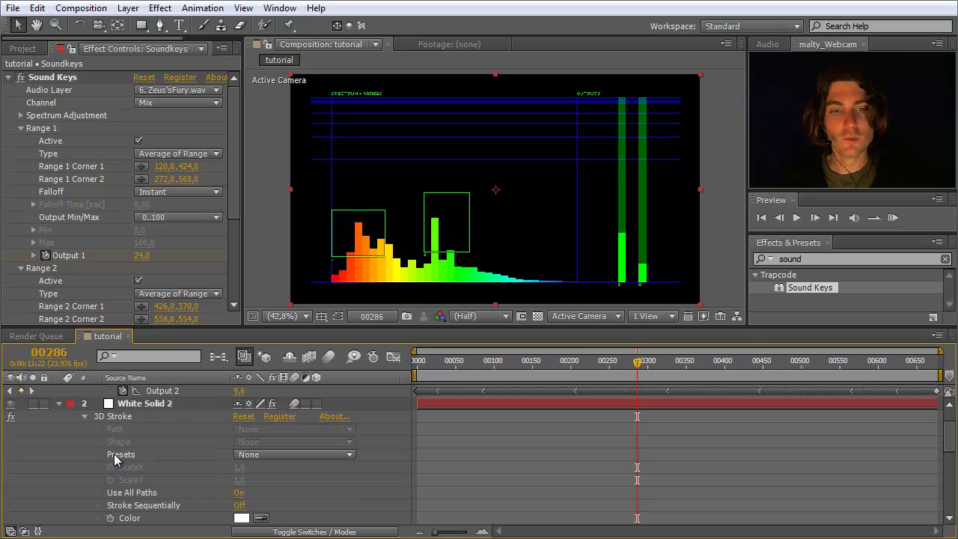
{"action": "left_click", "coordinate": [119, 416]}
{"action": "scroll", "coordinate": [135, 438], "scroll_direction": "up", "scroll_amount": 1}
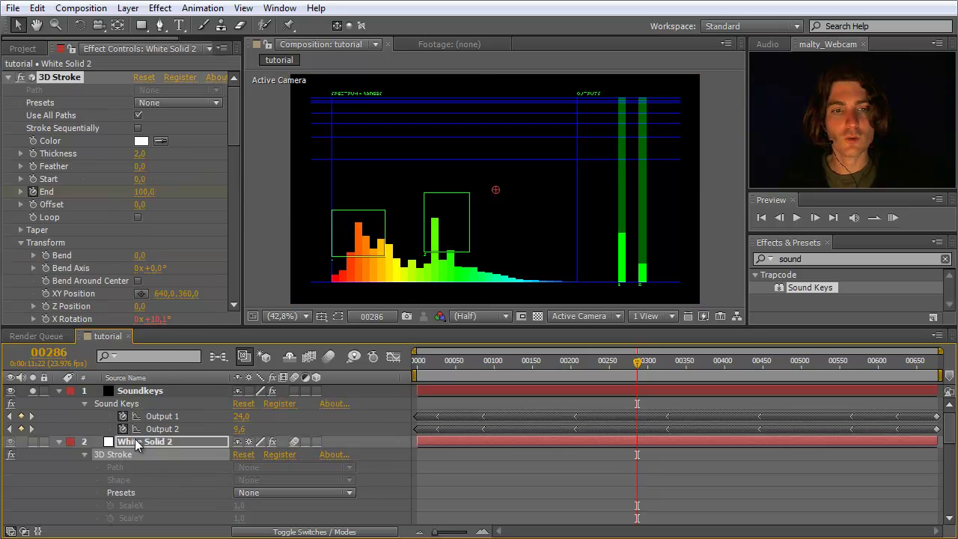
{"action": "left_click", "coordinate": [10, 390]}
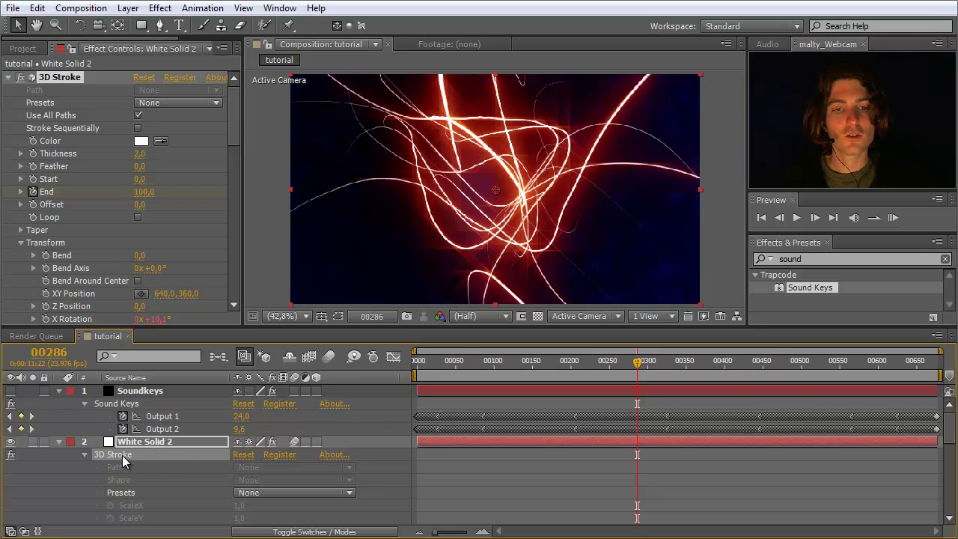
Expand the Transform settings of the 3D Stroke effect on White Solid 2 in the timeline.
{"action": "scroll", "coordinate": [123, 456], "scroll_direction": "down", "scroll_amount": 4}
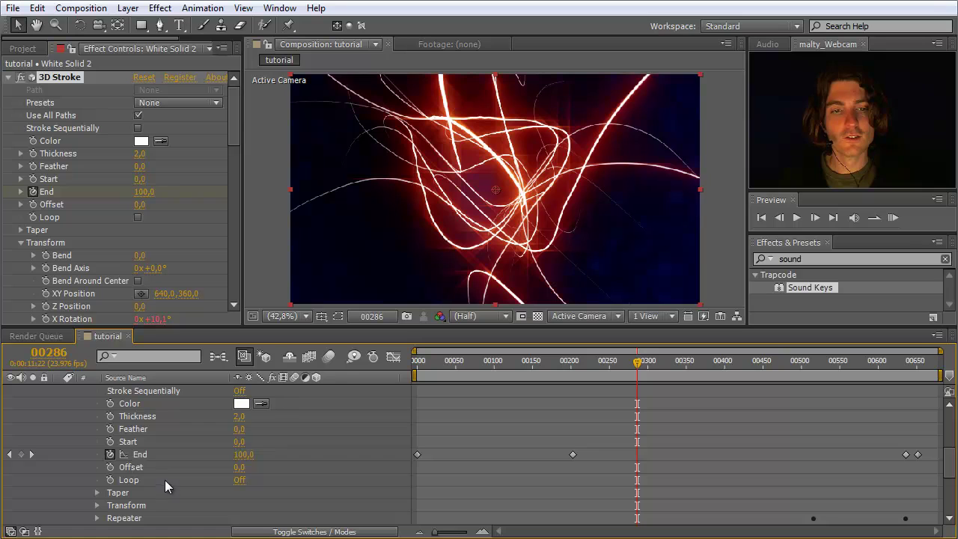
{"action": "scroll", "coordinate": [156, 472], "scroll_direction": "up", "scroll_amount": 1}
{"action": "scroll", "coordinate": [157, 472], "scroll_direction": "down", "scroll_amount": 2}
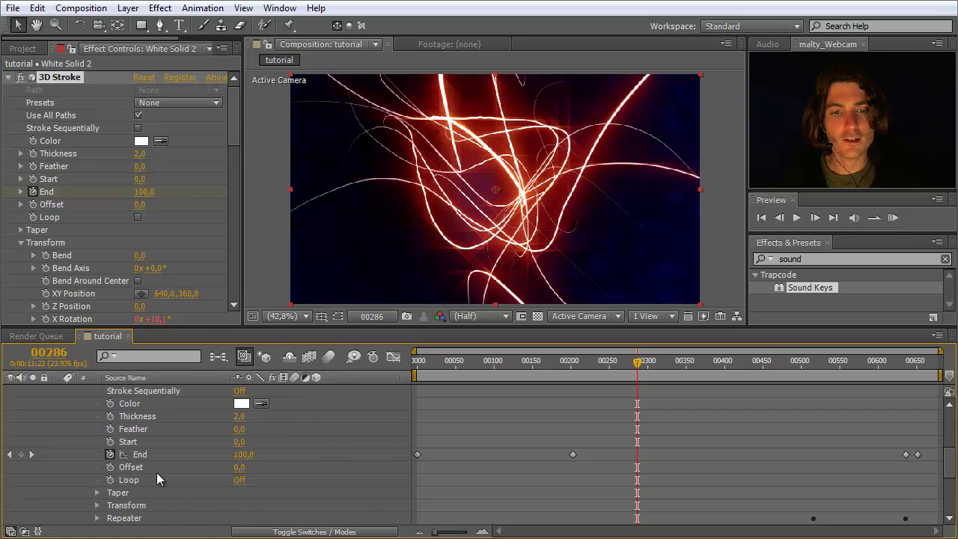
{"action": "left_click", "coordinate": [96, 466]}
{"action": "scroll", "coordinate": [96, 464], "scroll_direction": "down", "scroll_amount": 2}
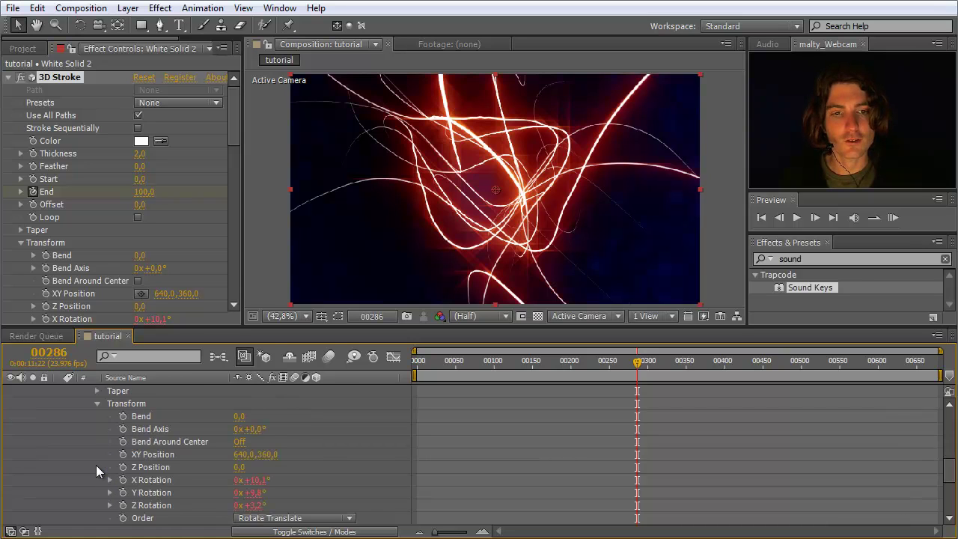
Try Bend values of 8 and 16.3 on the 3D Stroke lines and reset Bend to 0.
{"action": "mouse_move", "coordinate": [238, 416]}
{"action": "left_mouse_down"}
{"action": "mouse_move", "coordinate": [595, 427]}
{"action": "mouse_move", "coordinate": [875, 450]}
{"action": "left_mouse_up"}
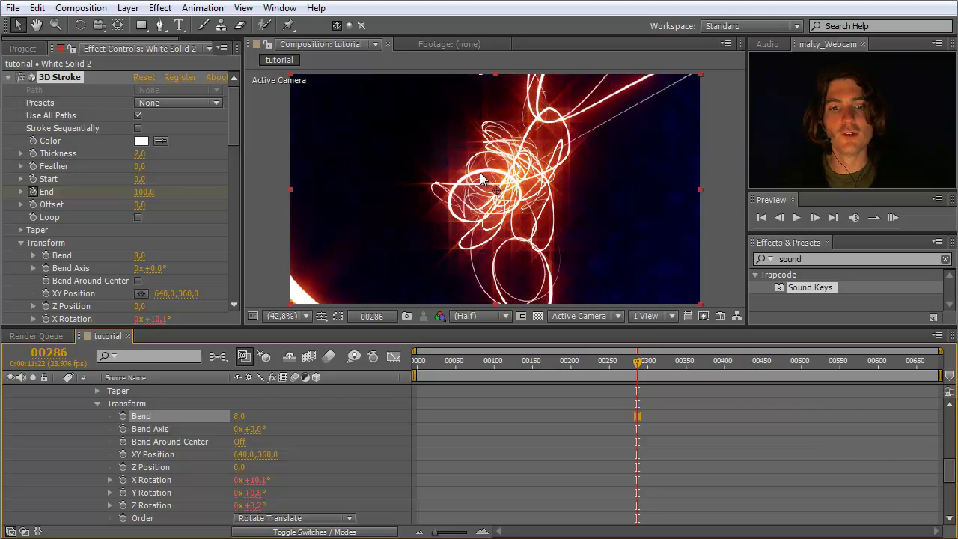
{"action": "mouse_move", "coordinate": [239, 416]}
{"action": "left_mouse_down"}
{"action": "mouse_move", "coordinate": [878, 429]}
{"action": "mouse_move", "coordinate": [863, 429]}
{"action": "left_mouse_up"}
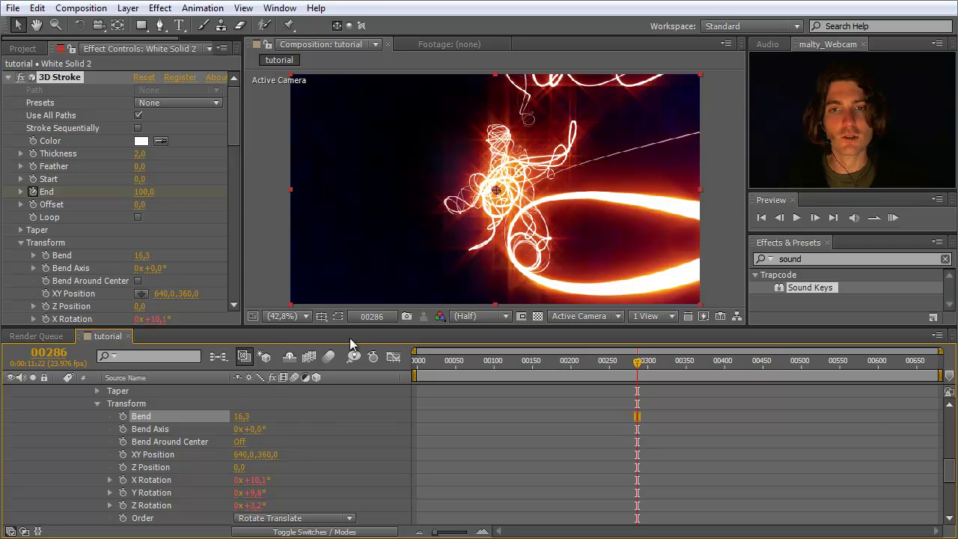
{"action": "left_click", "coordinate": [241, 416]}
{"action": "type", "text": "0"}
{"action": "key", "text": "Return"}
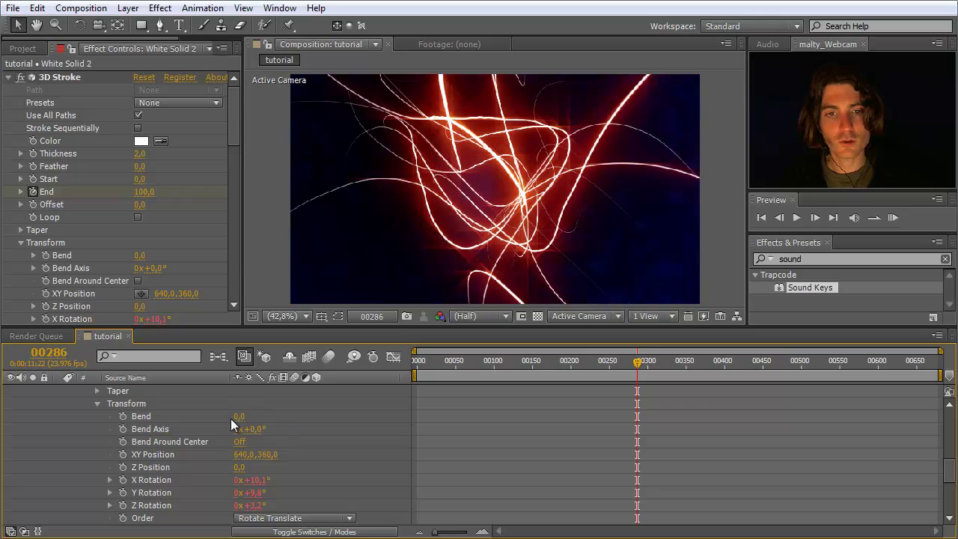
Nudge the Bend of the 3D Stroke lines to 0.1 and set it back to 0.
{"action": "mouse_move", "coordinate": [238, 416]}
{"action": "left_mouse_down"}
{"action": "mouse_move", "coordinate": [401, 410]}
{"action": "mouse_move", "coordinate": [245, 424]}
{"action": "left_mouse_up"}
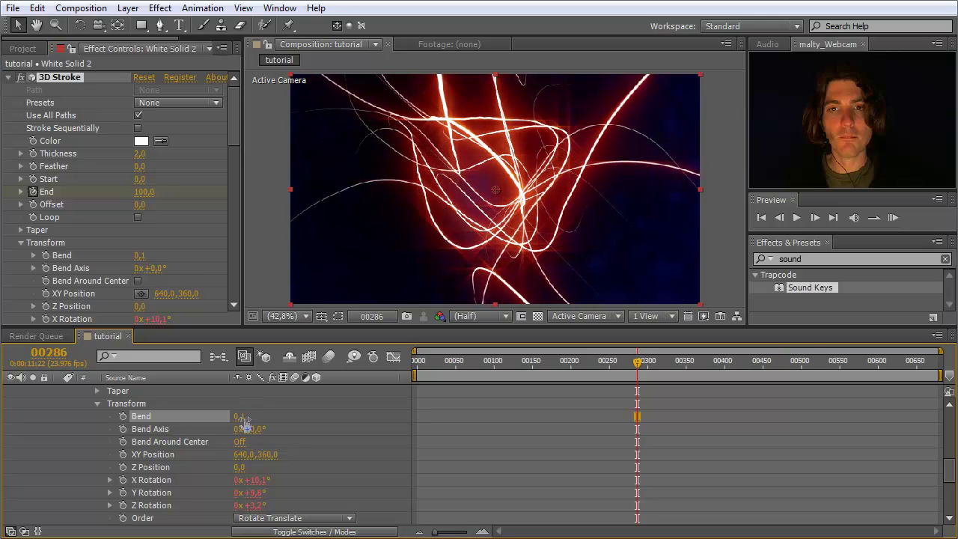
{"action": "left_click_drag", "start_coordinate": [944, 468], "coordinate": [948, 395]}
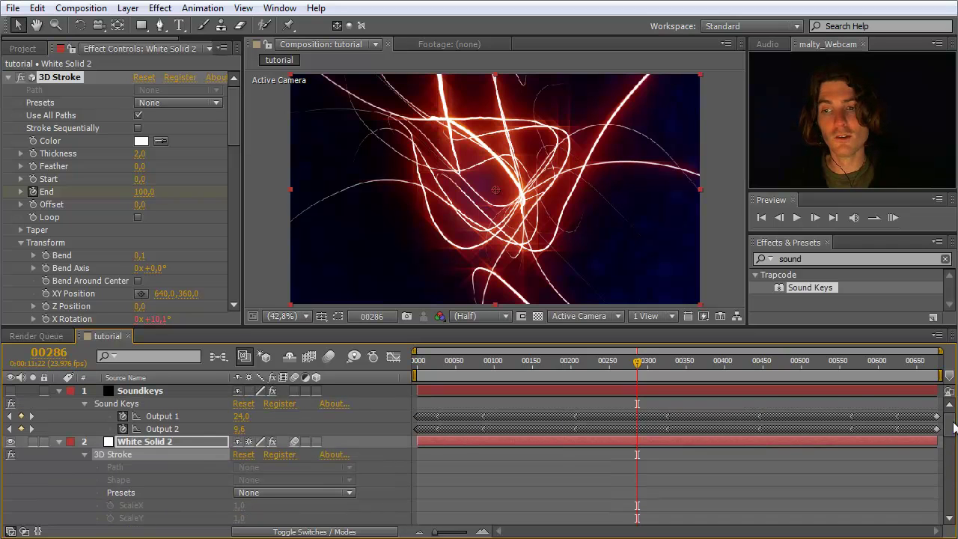
{"action": "scroll", "coordinate": [949, 427], "scroll_direction": "down", "scroll_amount": 6}
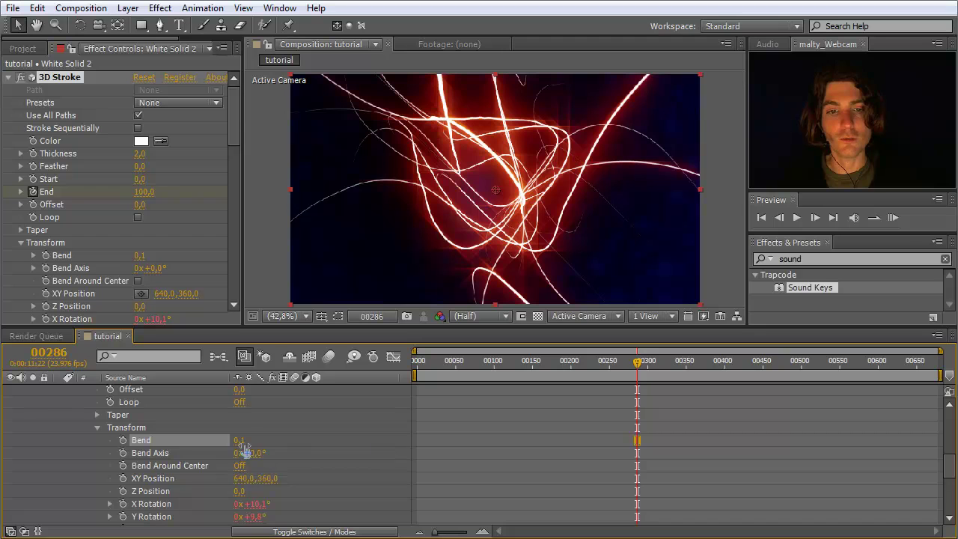
{"action": "left_click", "coordinate": [245, 440]}
{"action": "type", "text": "0"}
{"action": "key", "text": "Return"}
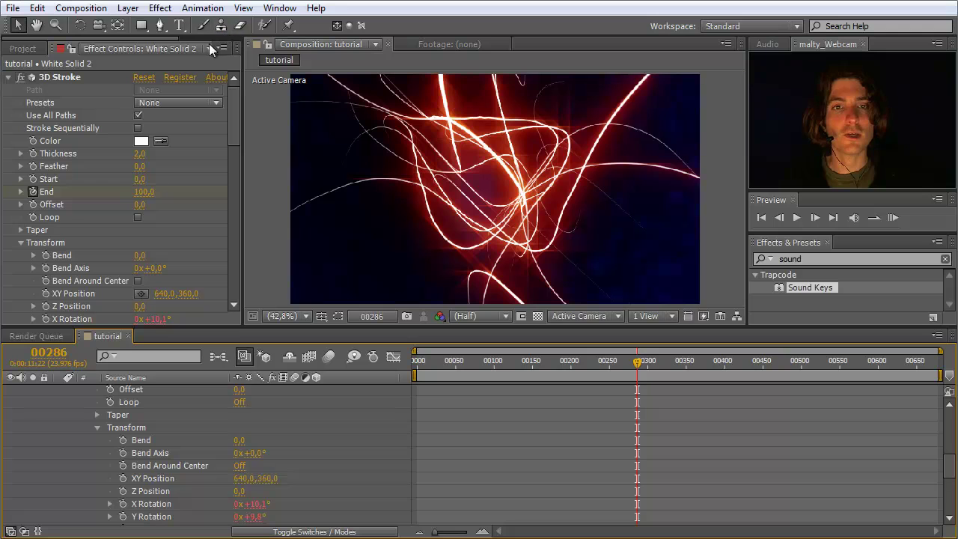
Load the Change on Beat 1D expression from the Audio category of the iExpressions library.
{"action": "left_click_drag", "start_coordinate": [158, 37], "coordinate": [222, 38]}
{"action": "left_click", "coordinate": [187, 50]}
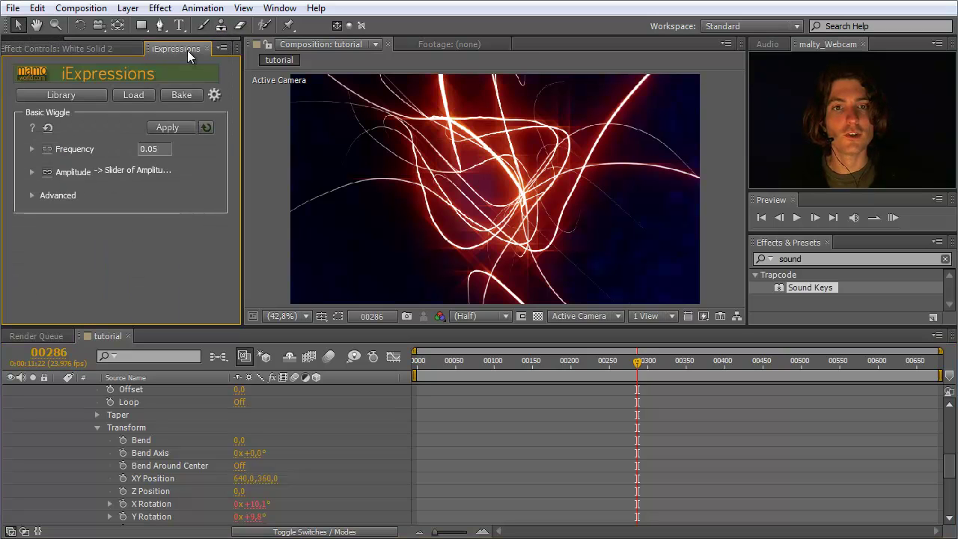
{"action": "left_click", "coordinate": [82, 97]}
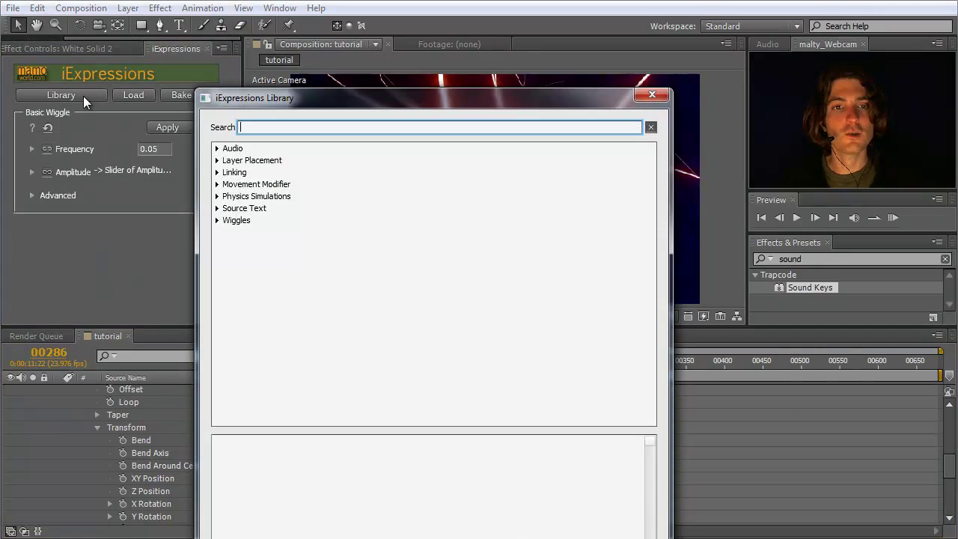
{"action": "left_click", "coordinate": [217, 149]}
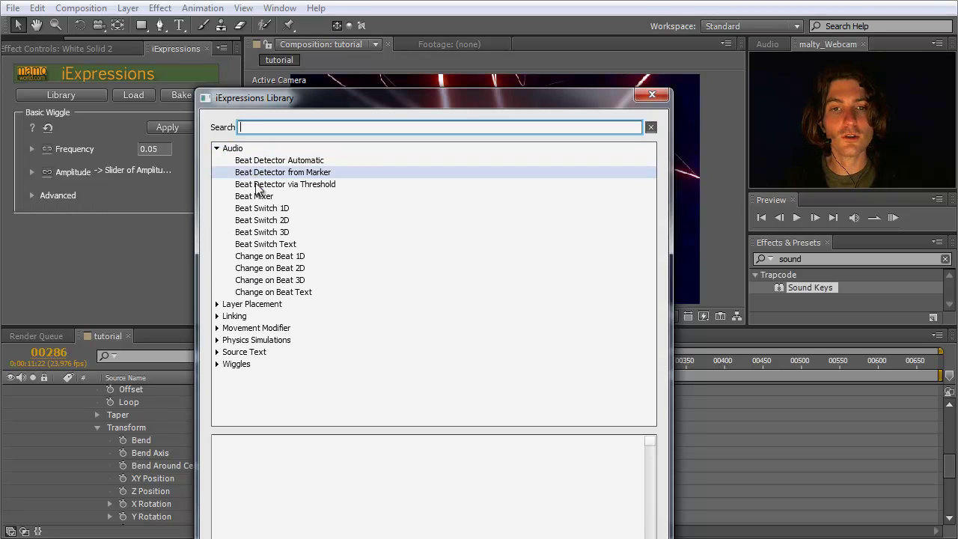
{"action": "left_click", "coordinate": [292, 257]}
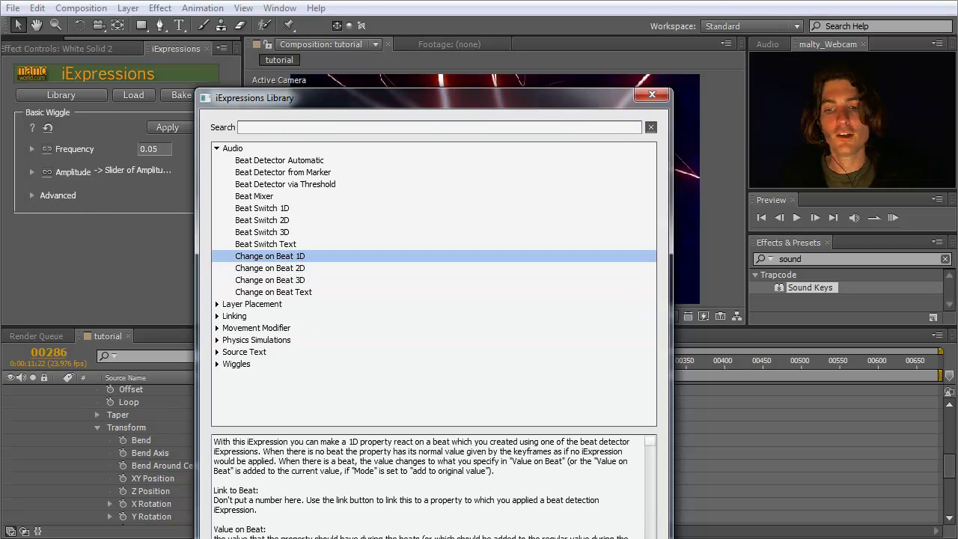
{"action": "left_click_drag", "start_coordinate": [670, 537], "coordinate": [661, 404]}
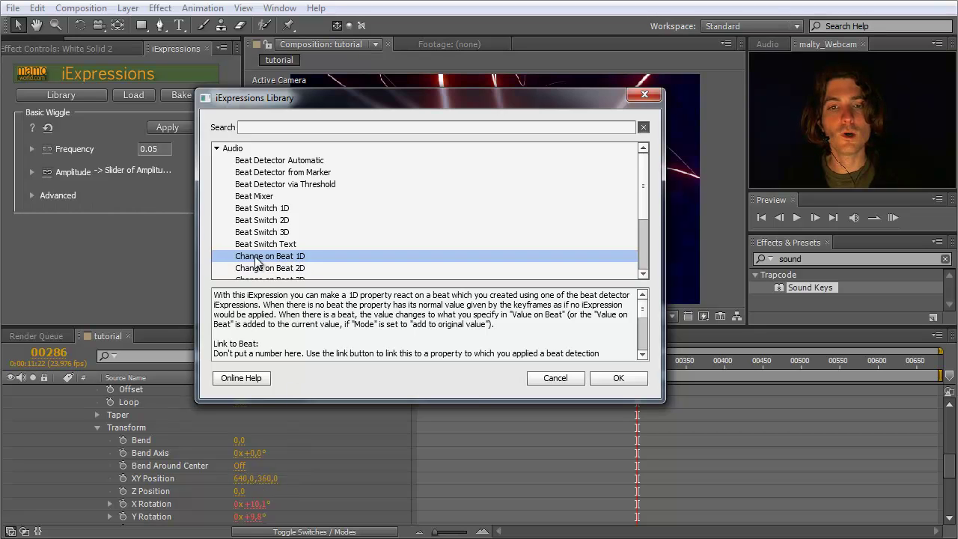
{"action": "left_click", "coordinate": [617, 377]}
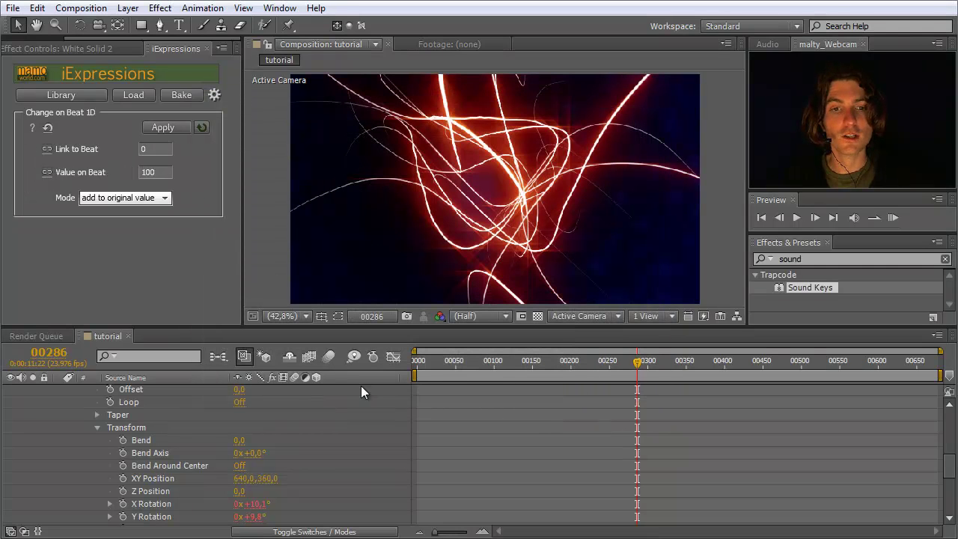
Link the Link to Beat parameter of Change on Beat 1D to Output 2 of Sound Keys.
{"action": "left_click_drag", "start_coordinate": [951, 470], "coordinate": [951, 409]}
{"action": "left_click", "coordinate": [166, 419]}
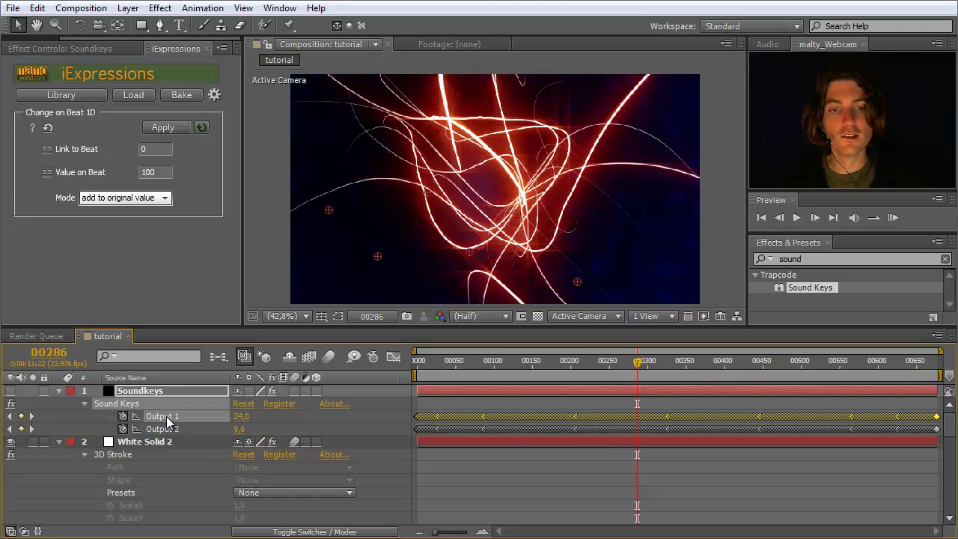
{"action": "left_click", "coordinate": [171, 428]}
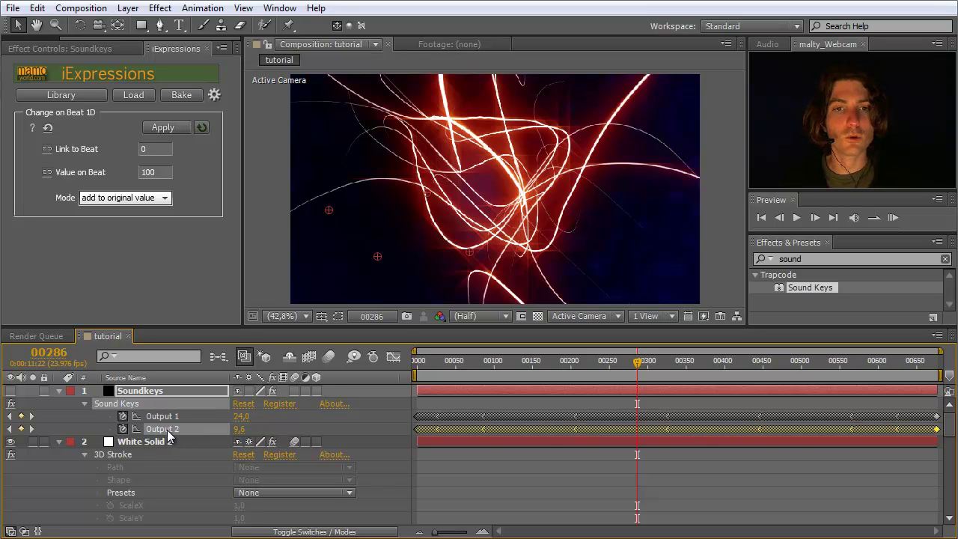
{"action": "left_click", "coordinate": [46, 148]}
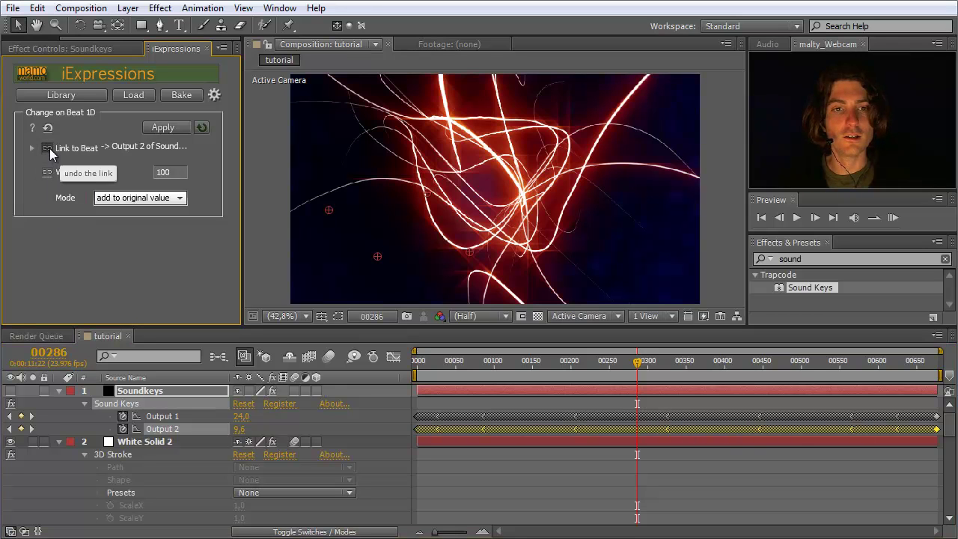
Apply the Change on Beat 1D expression to the Bend property of 3D Stroke and preview the animation from frame 0.
{"action": "left_click_drag", "start_coordinate": [947, 428], "coordinate": [952, 476]}
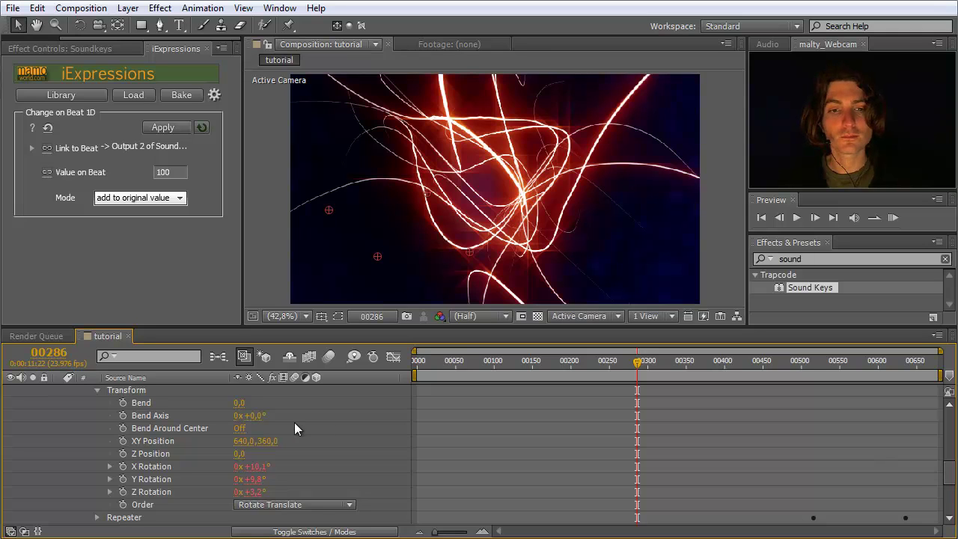
{"action": "left_click", "coordinate": [146, 402]}
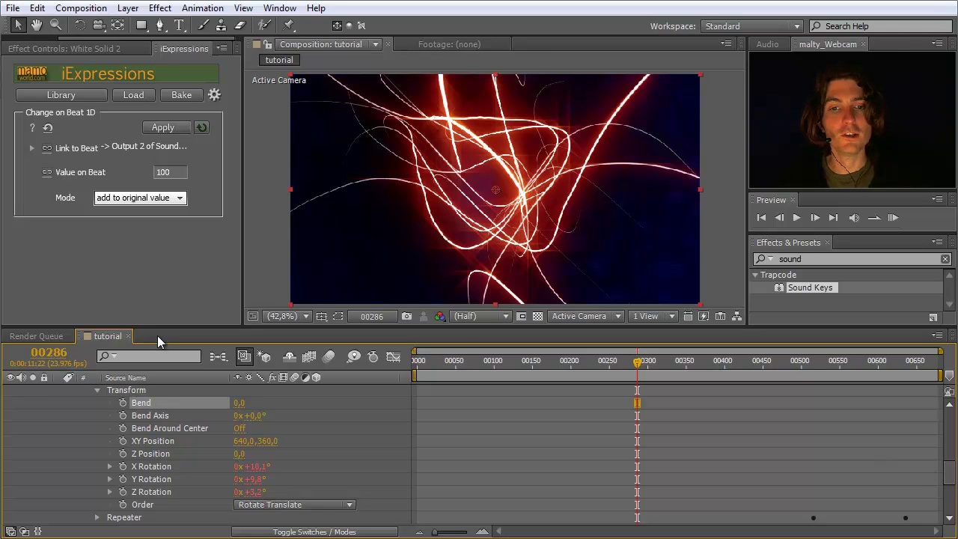
{"action": "mouse_move", "coordinate": [124, 202]}
{"action": "left_click", "coordinate": [162, 127]}
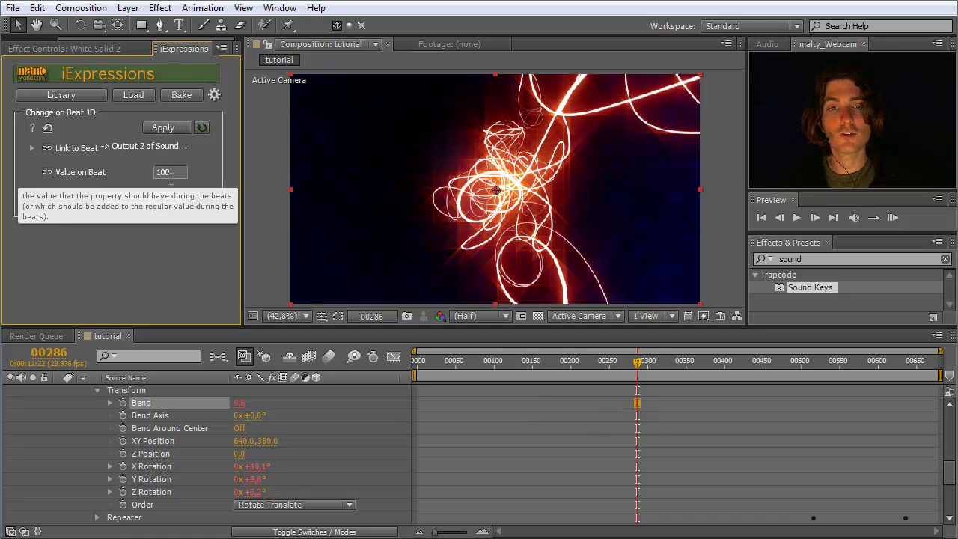
{"action": "left_click_drag", "start_coordinate": [638, 362], "coordinate": [415, 362]}
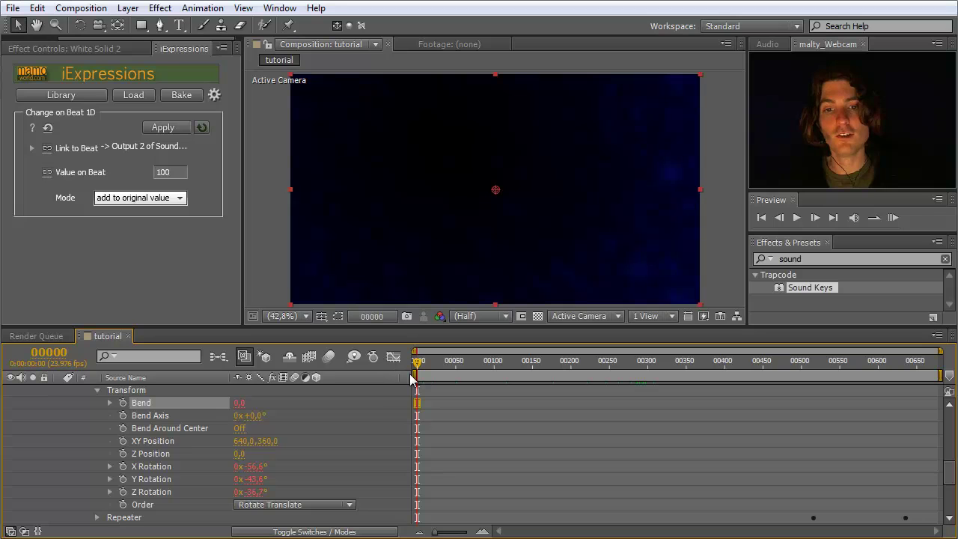
{"action": "left_click", "coordinate": [892, 217]}
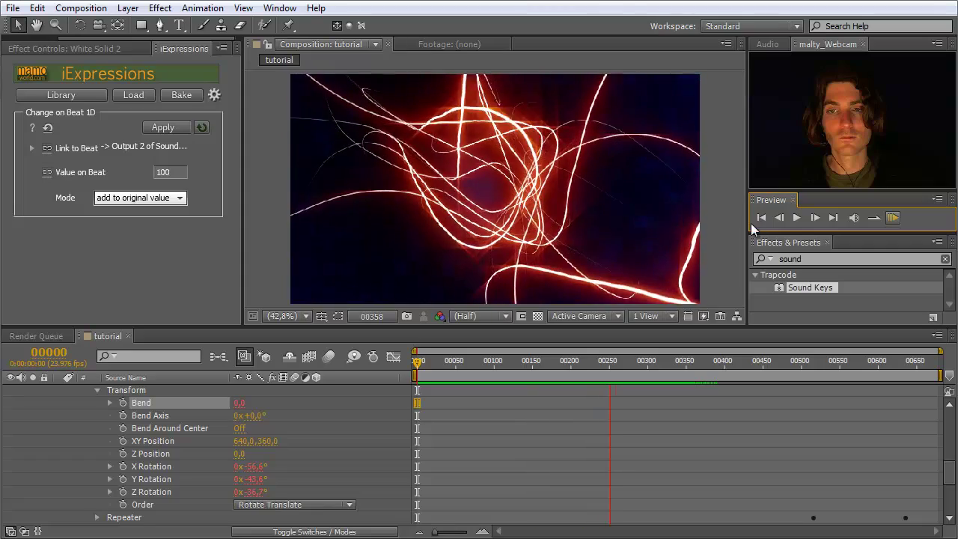
{"action": "left_click", "coordinate": [895, 218]}
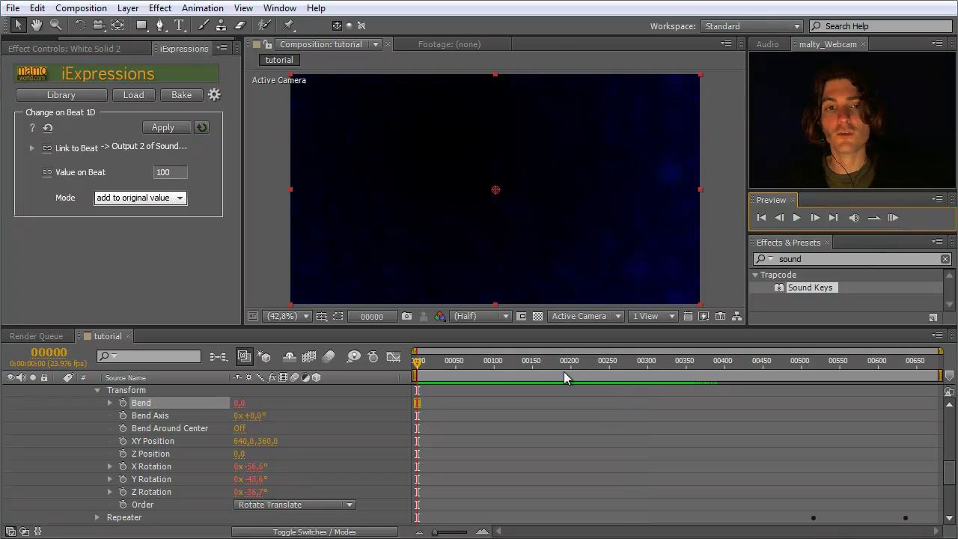
Set Value on Beat to 40, reapply the expression to Bend and preview the animation.
{"action": "left_click_drag", "start_coordinate": [180, 173], "coordinate": [112, 173]}
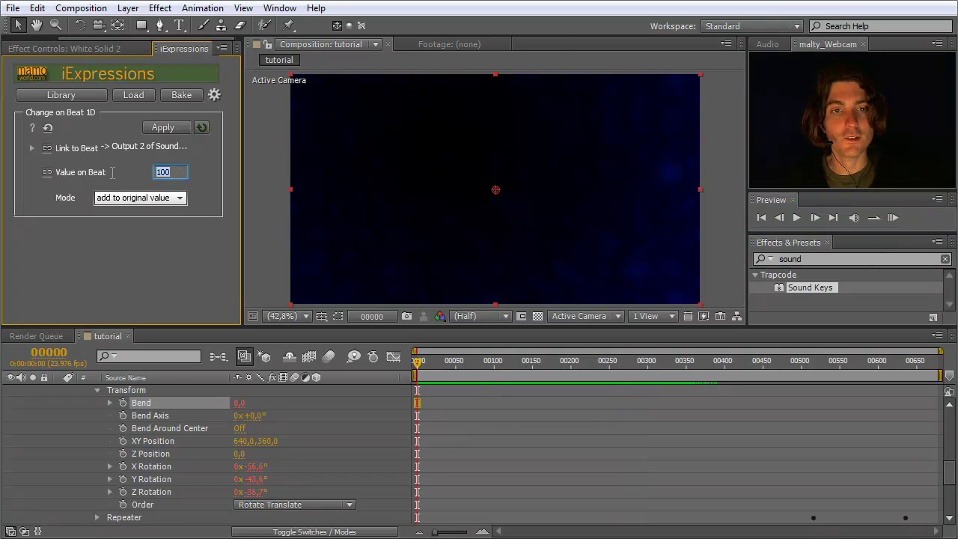
{"action": "type", "text": "40"}
{"action": "left_click", "coordinate": [177, 129]}
{"action": "left_click", "coordinate": [892, 217]}
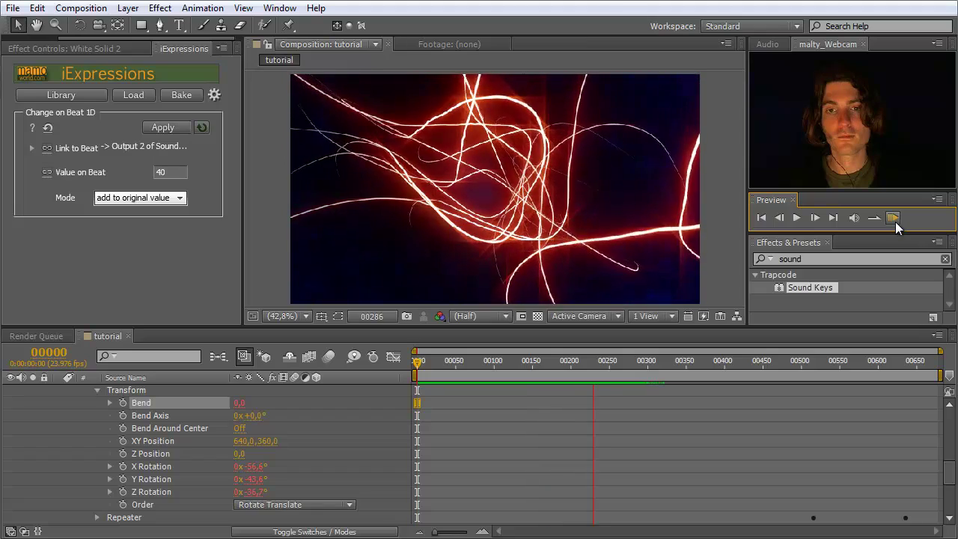
Set Value on Beat to 20, reapply the expression to Bend and preview the animation.
{"action": "left_click", "coordinate": [171, 172]}
{"action": "type", "text": "20"}
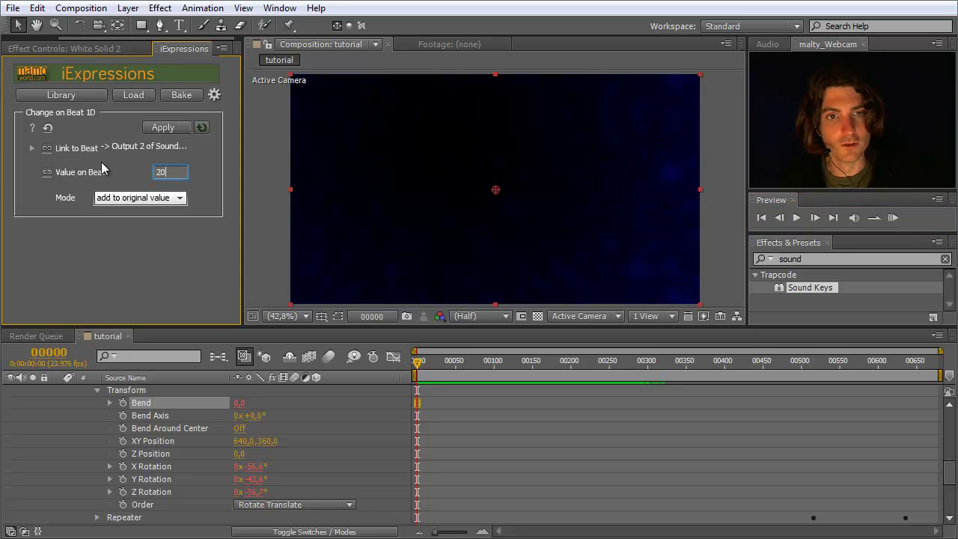
{"action": "left_click", "coordinate": [161, 128]}
{"action": "left_click", "coordinate": [892, 217]}
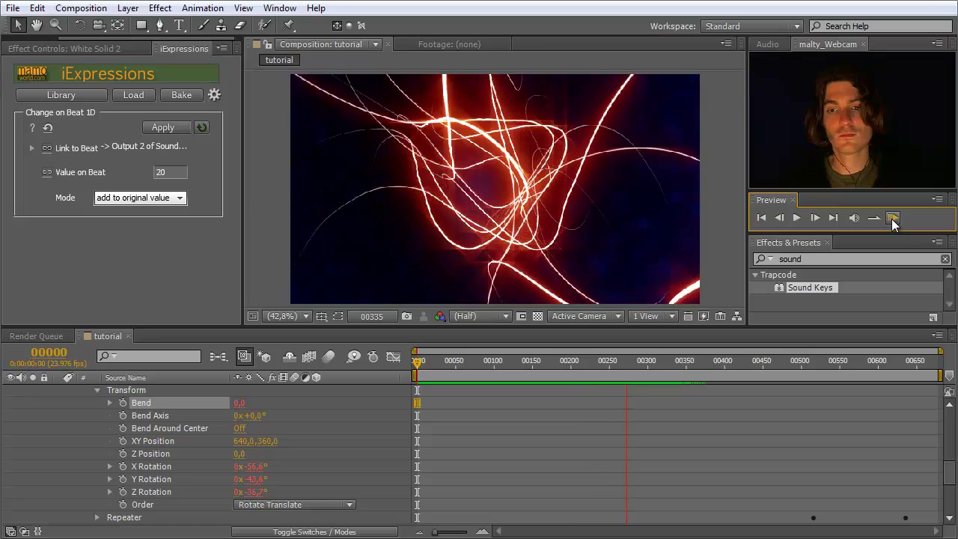
{"action": "left_click", "coordinate": [891, 219]}
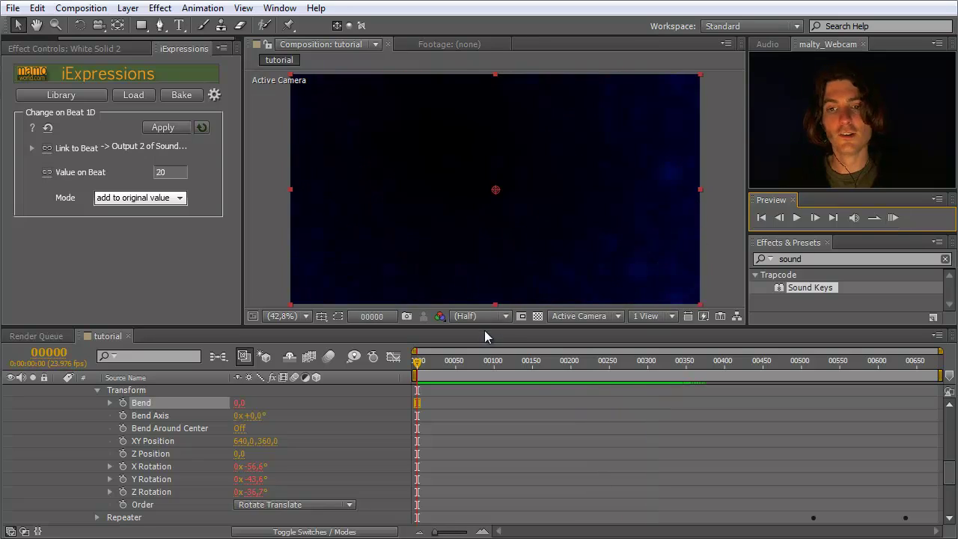
Go to frame 76, collapse 3D Stroke's Transform group and expand its Repeater group to locate X Rotation and Y Rotation.
{"action": "mouse_move", "coordinate": [582, 374]}
{"action": "left_mouse_down"}
{"action": "mouse_move", "coordinate": [624, 361]}
{"action": "mouse_move", "coordinate": [454, 359]}
{"action": "mouse_move", "coordinate": [474, 358]}
{"action": "left_mouse_up"}
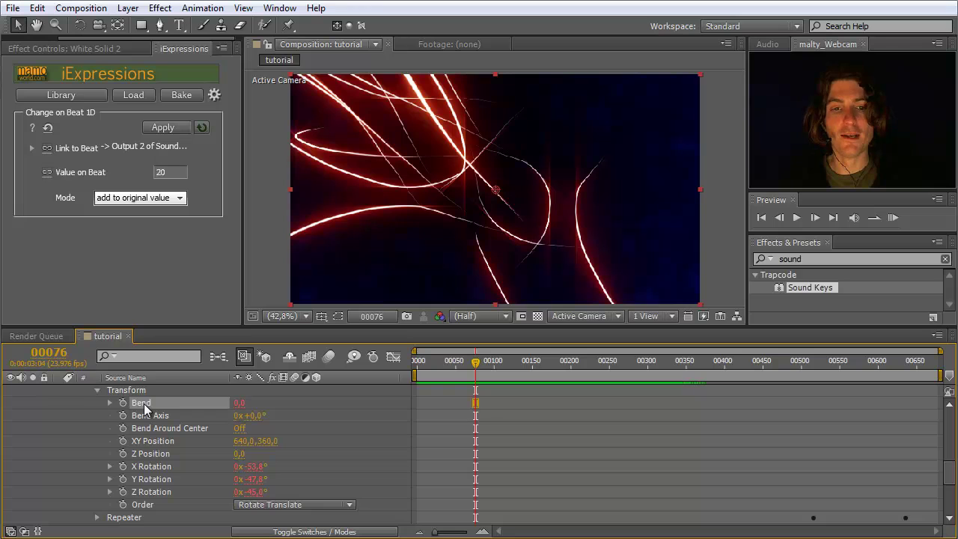
{"action": "left_click", "coordinate": [98, 390]}
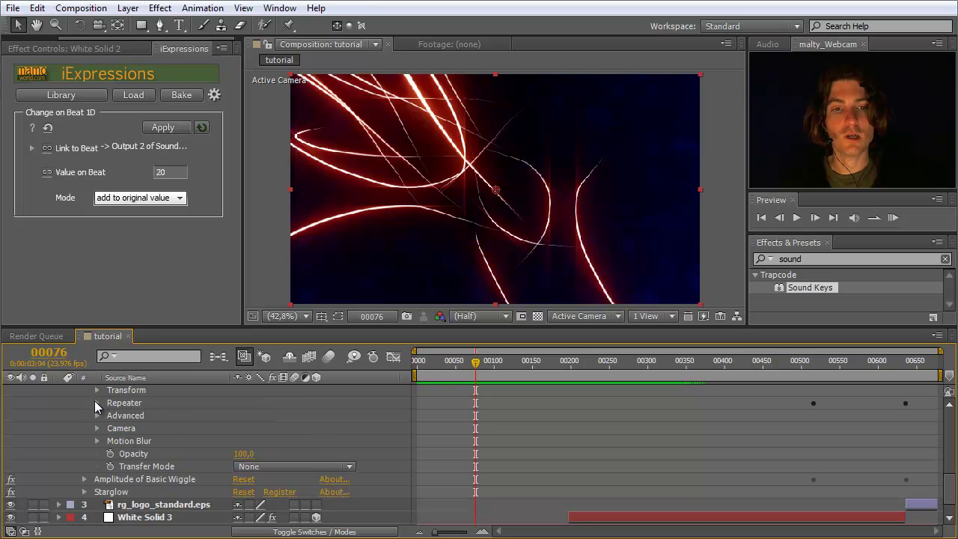
{"action": "left_click", "coordinate": [95, 403]}
{"action": "scroll", "coordinate": [115, 412], "scroll_direction": "down", "scroll_amount": 4}
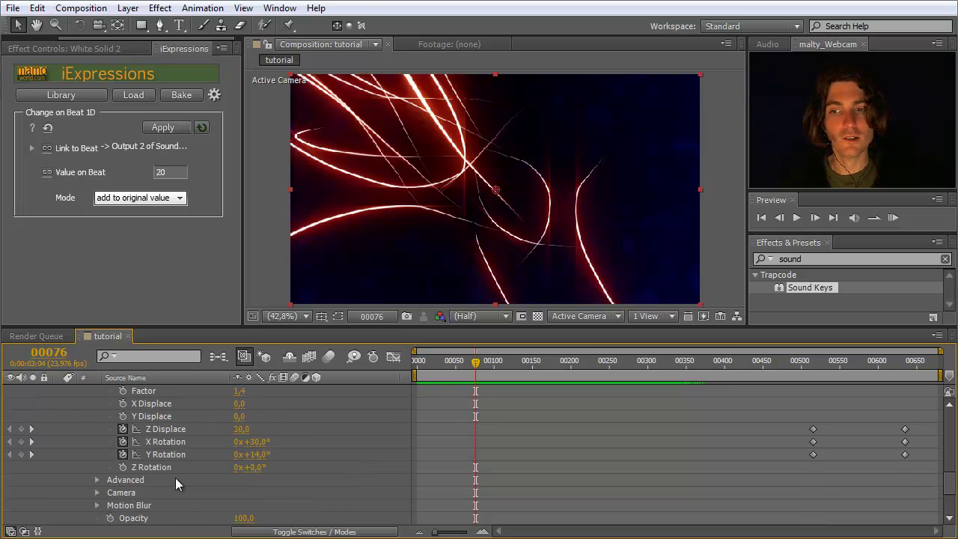
{"action": "left_click", "coordinate": [163, 441]}
{"action": "left_click", "coordinate": [168, 454]}
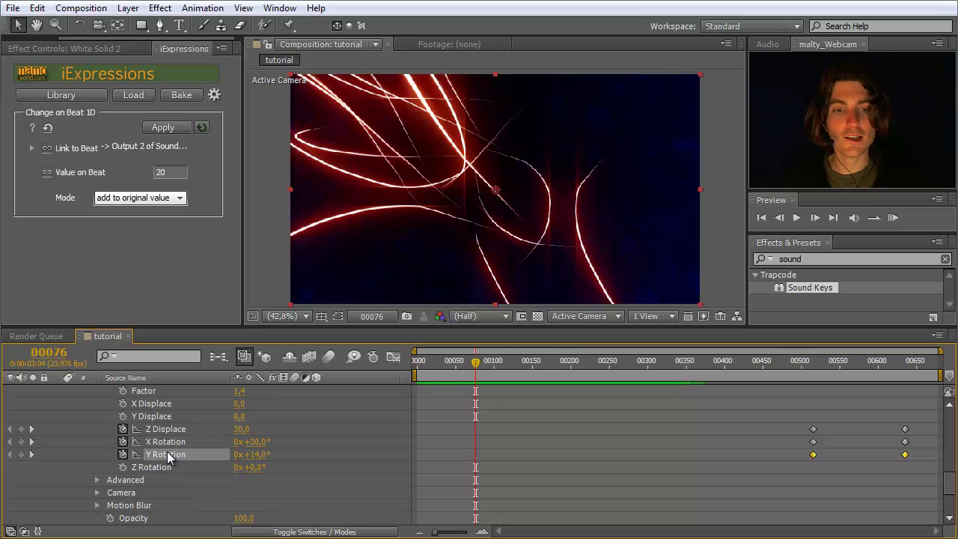
{"action": "left_click", "coordinate": [172, 441]}
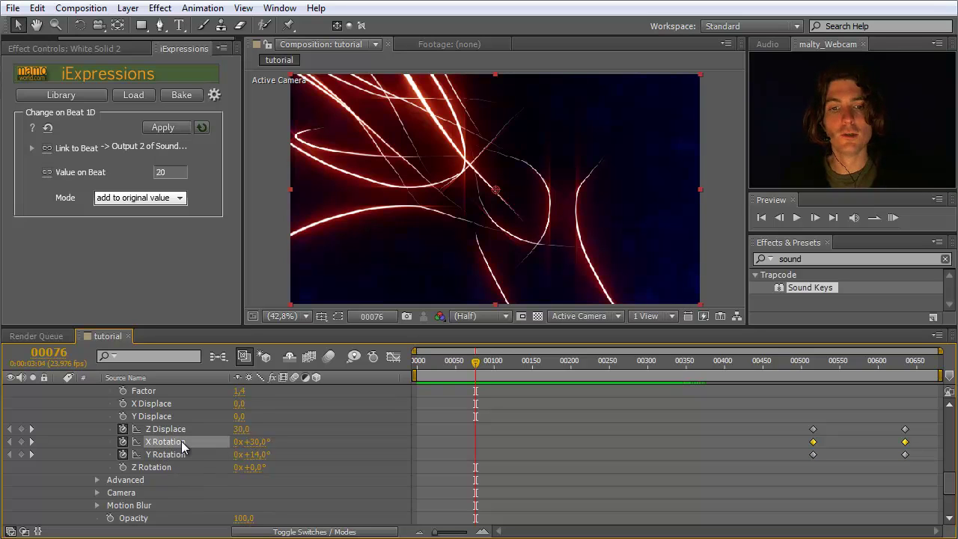
Reset the Change on Beat 1D parameters and link Link to Beat to Output 1 of Sound Keys.
{"action": "left_click_drag", "start_coordinate": [947, 490], "coordinate": [949, 410]}
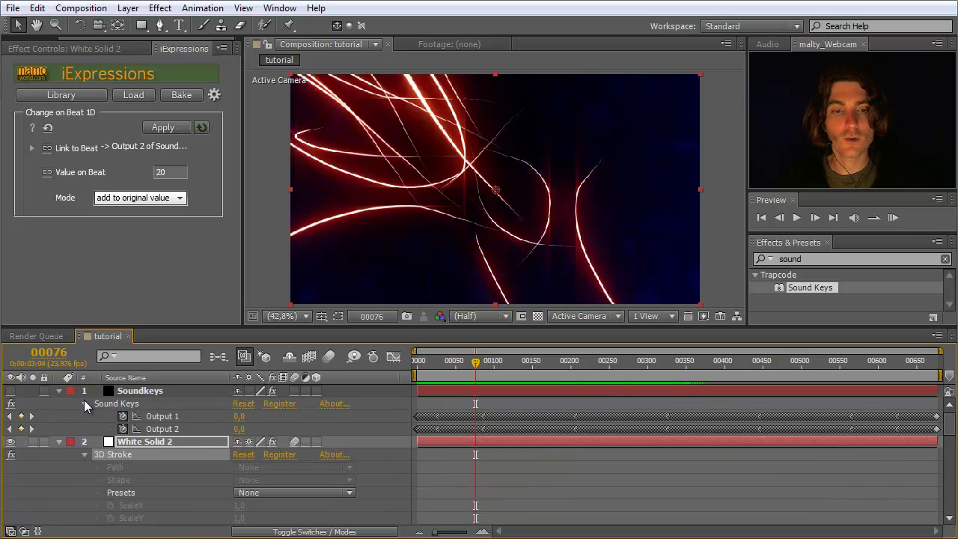
{"action": "left_click", "coordinate": [170, 419]}
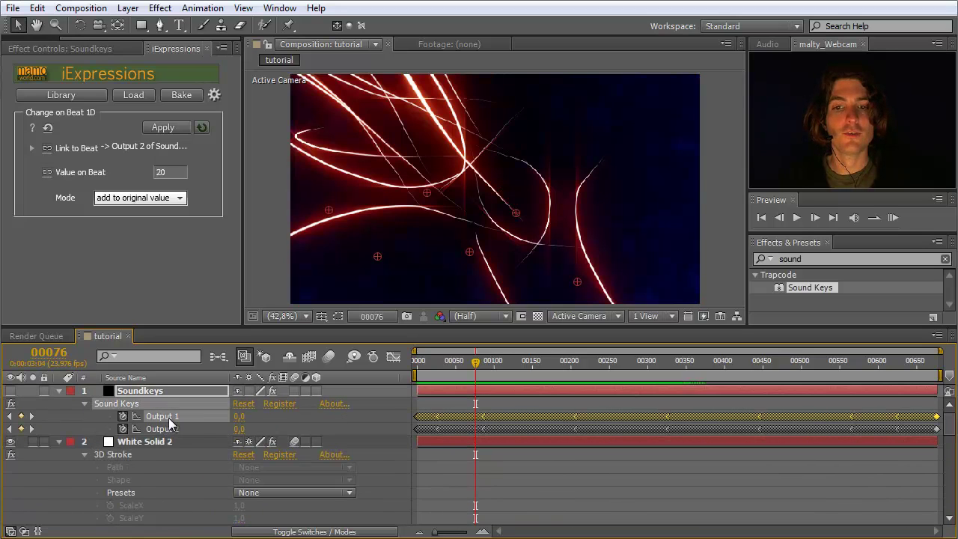
{"action": "left_click_drag", "start_coordinate": [951, 428], "coordinate": [953, 485]}
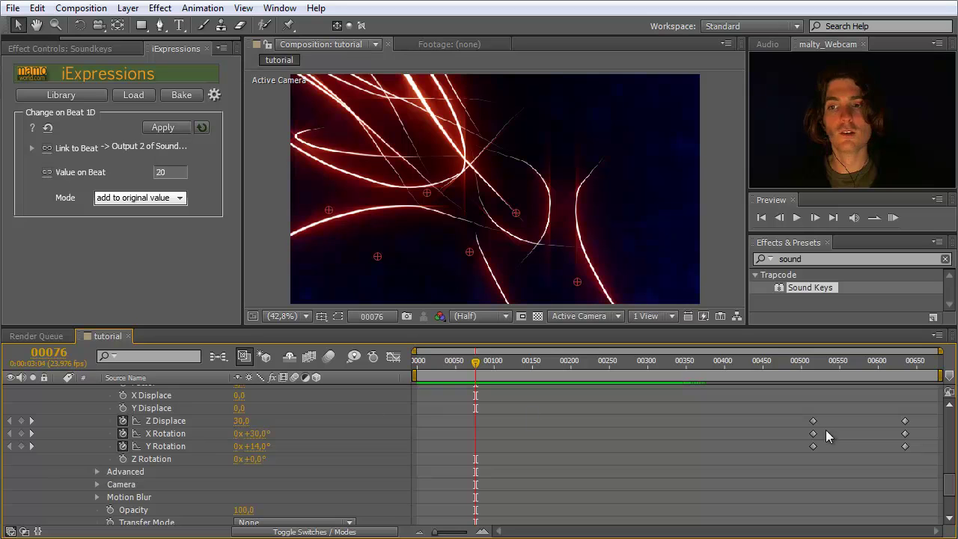
{"action": "left_click_drag", "start_coordinate": [951, 489], "coordinate": [951, 421]}
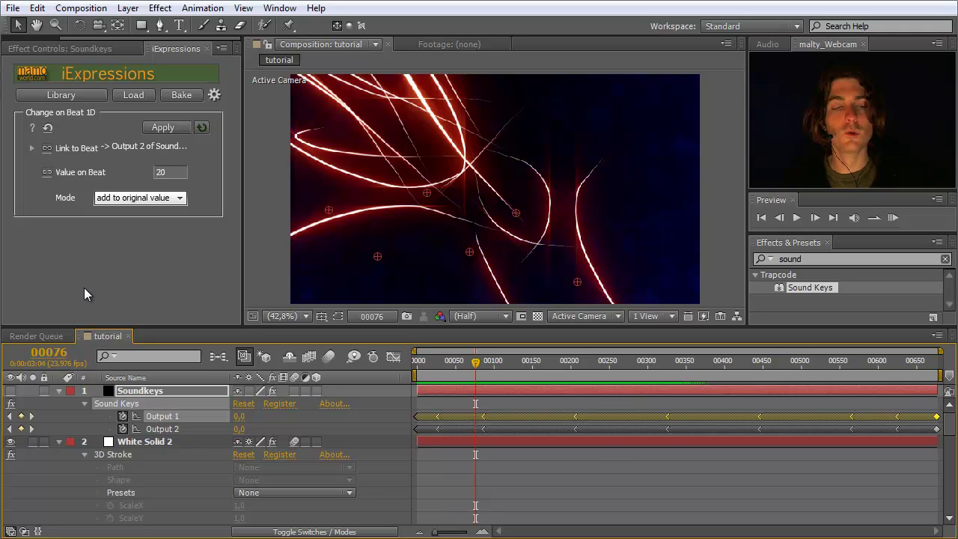
{"action": "left_click", "coordinate": [48, 129]}
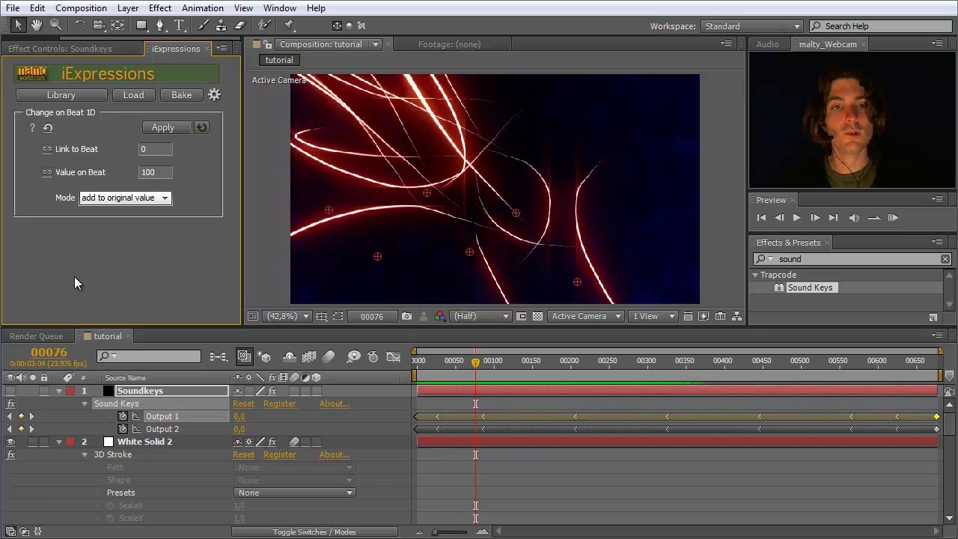
{"action": "left_click", "coordinate": [163, 421]}
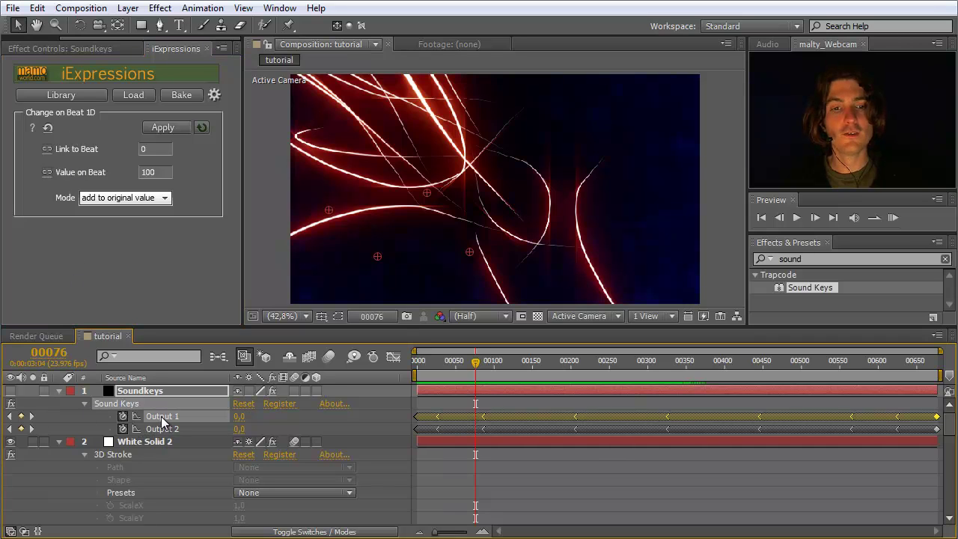
{"action": "left_click", "coordinate": [48, 151]}
Apply Change on Beat 1D to the Repeater's X Rotation and Y Rotation and preview the animation from frame 0.
{"action": "left_click_drag", "start_coordinate": [944, 407], "coordinate": [949, 492]}
{"action": "left_click", "coordinate": [187, 424]}
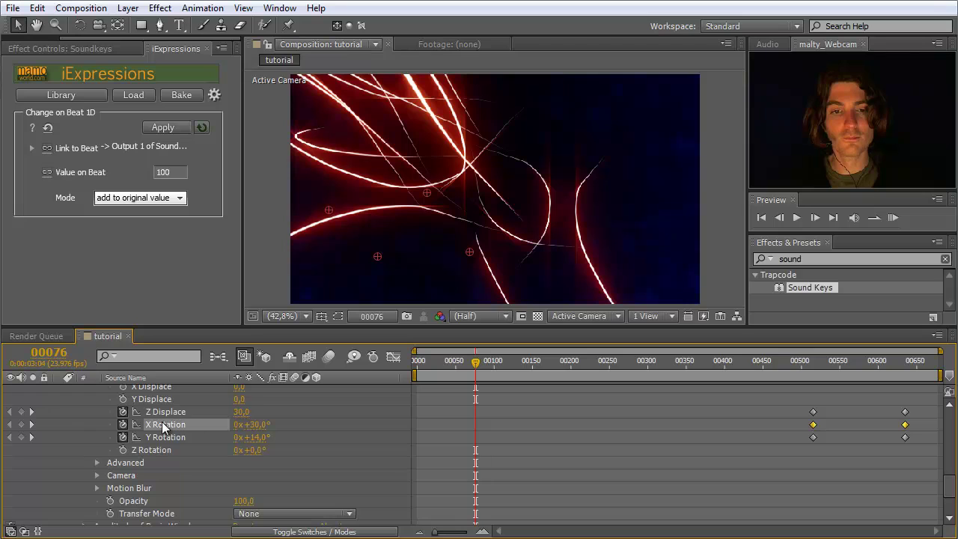
{"action": "left_click", "coordinate": [166, 437], "text": "shift"}
{"action": "left_click", "coordinate": [167, 127]}
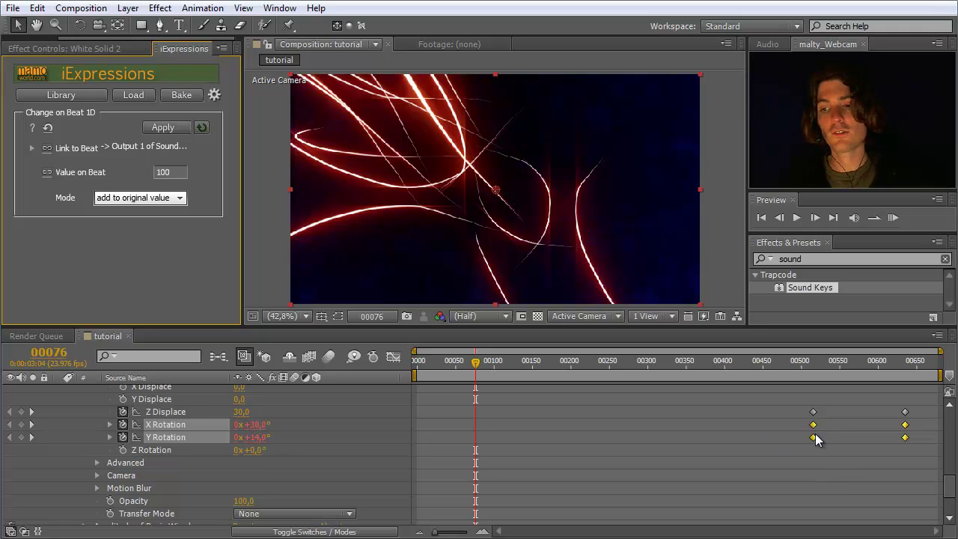
{"action": "mouse_move", "coordinate": [476, 362]}
{"action": "left_mouse_down"}
{"action": "mouse_move", "coordinate": [447, 363]}
{"action": "mouse_move", "coordinate": [475, 364]}
{"action": "left_mouse_up"}
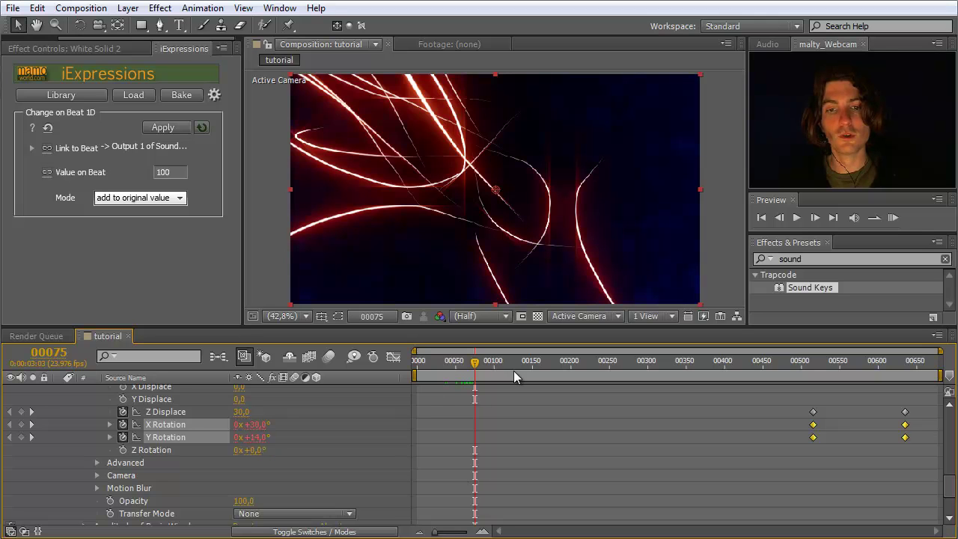
{"action": "left_click_drag", "start_coordinate": [474, 362], "coordinate": [417, 367]}
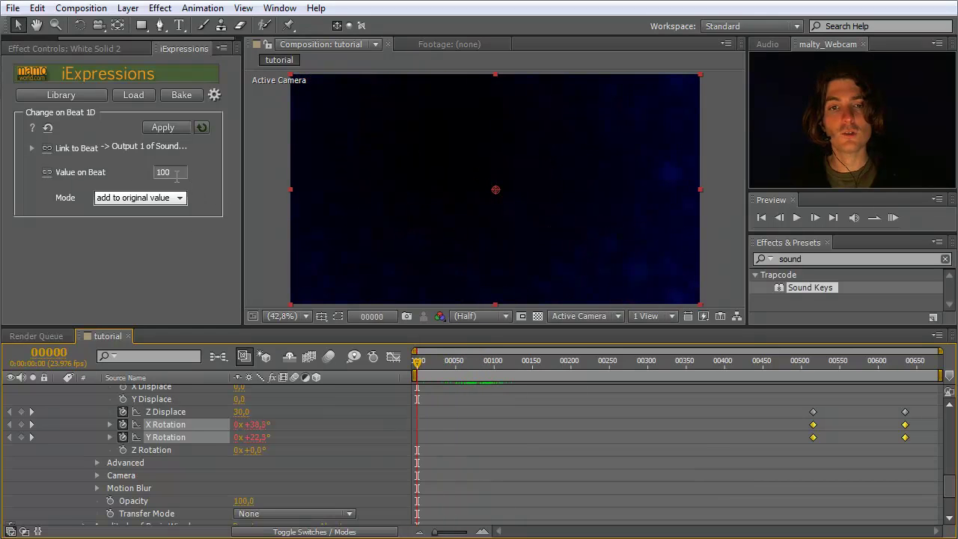
{"action": "left_click", "coordinate": [893, 218]}
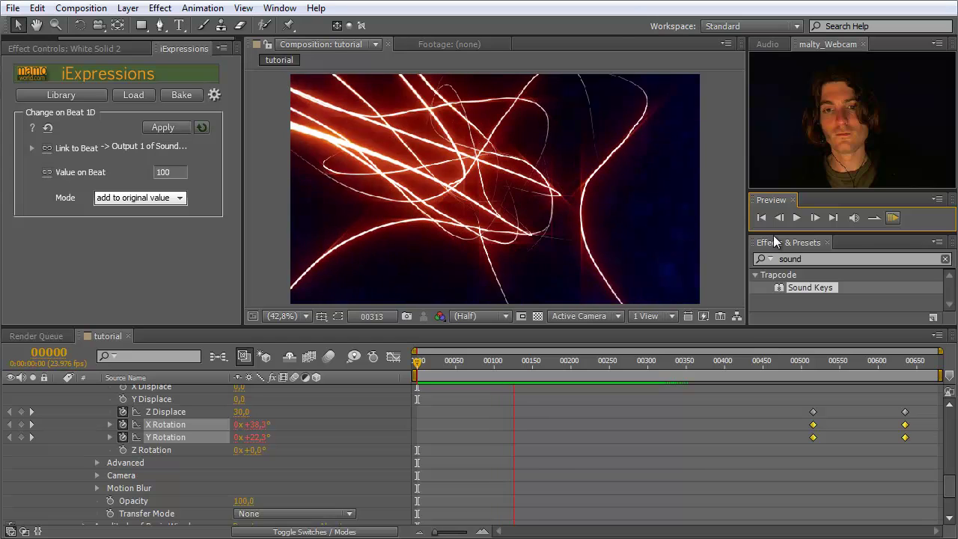
{"action": "left_click", "coordinate": [890, 218]}
Set Value on Beat to 20, reapply the expression to the Repeater's X and Y Rotation and preview the animation.
{"action": "left_click", "coordinate": [171, 172]}
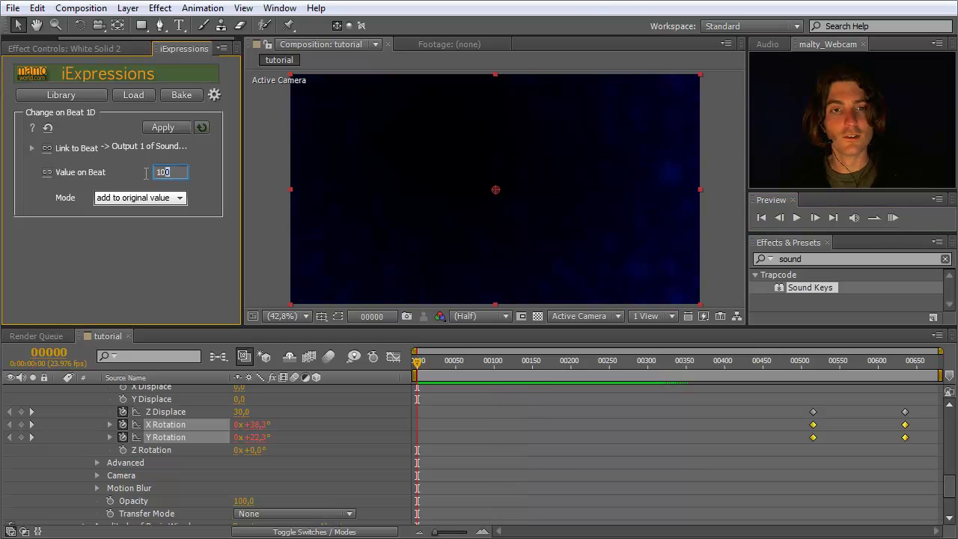
{"action": "type", "text": "20"}
{"action": "left_click", "coordinate": [172, 129]}
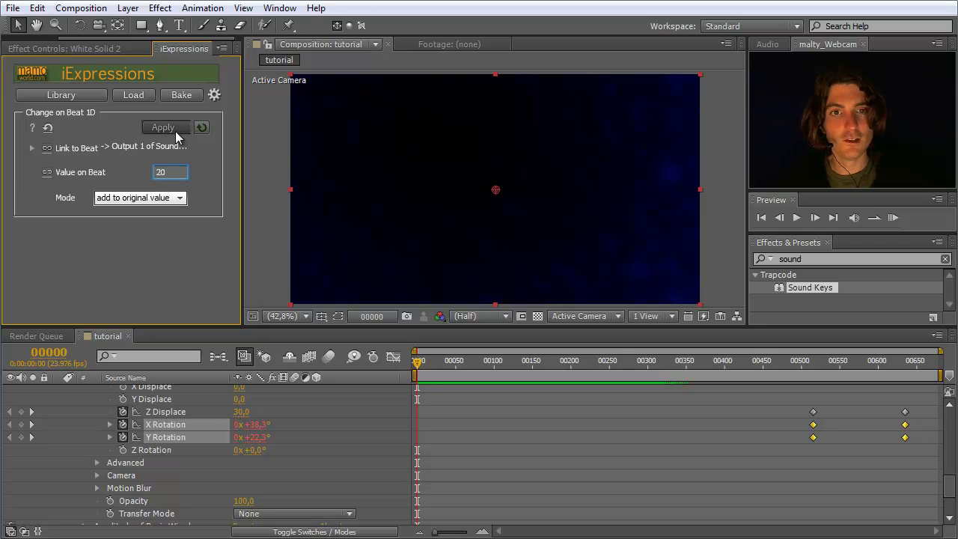
{"action": "left_click", "coordinate": [892, 218]}
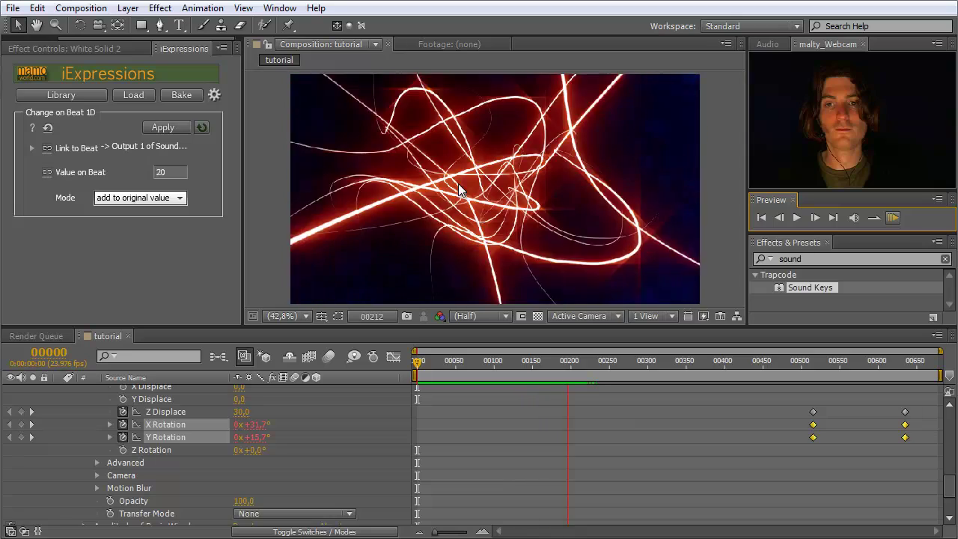
{"action": "left_click", "coordinate": [490, 182]}
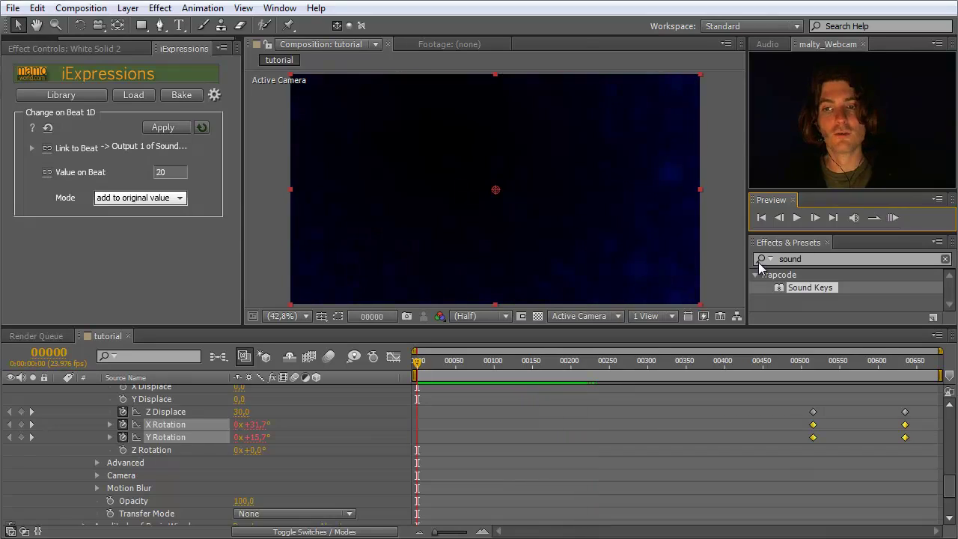
Examine the strokes around the logo reveal at frames 637 to 643 and the related 3D Stroke and Sound Keys keyframes.
{"action": "mouse_move", "coordinate": [808, 362]}
{"action": "left_mouse_down"}
{"action": "mouse_move", "coordinate": [925, 368]}
{"action": "mouse_move", "coordinate": [908, 366]}
{"action": "left_mouse_up"}
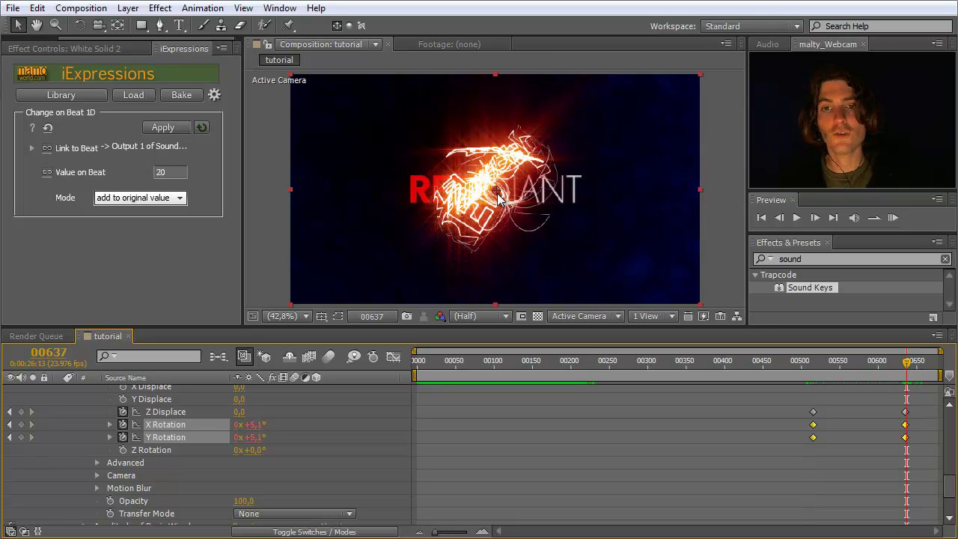
{"action": "mouse_move", "coordinate": [908, 368]}
{"action": "left_mouse_down"}
{"action": "mouse_move", "coordinate": [921, 369]}
{"action": "mouse_move", "coordinate": [911, 368]}
{"action": "left_mouse_up"}
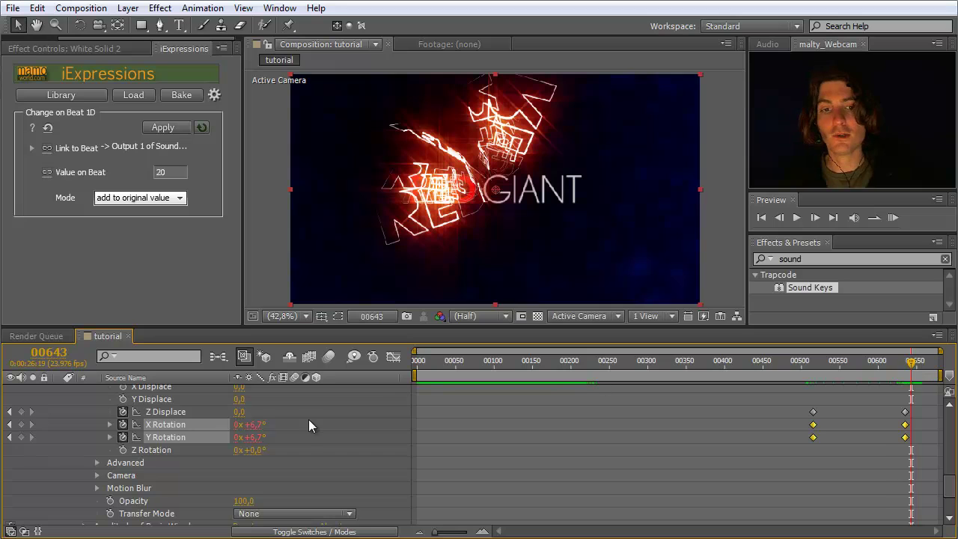
{"action": "left_click_drag", "start_coordinate": [953, 500], "coordinate": [953, 463]}
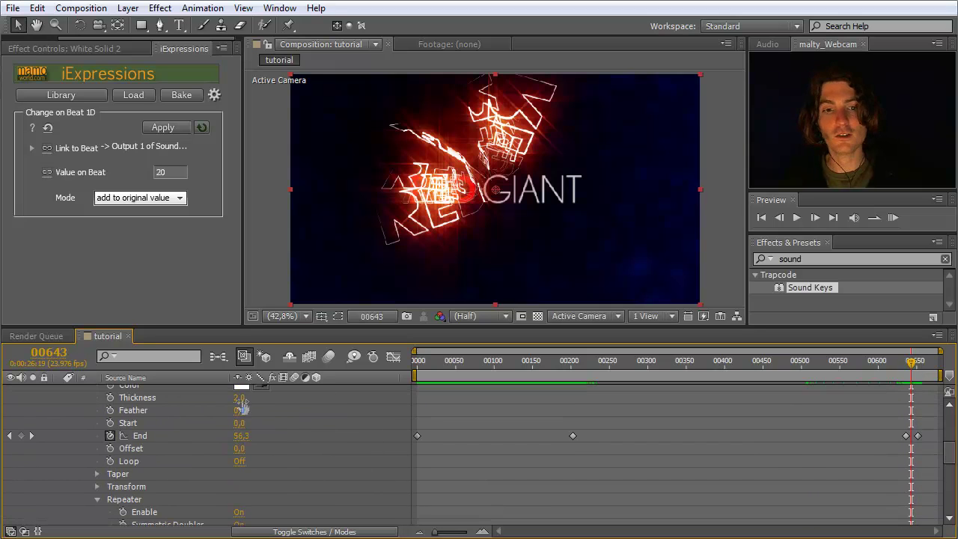
{"action": "scroll", "coordinate": [188, 449], "scroll_direction": "up", "scroll_amount": 8}
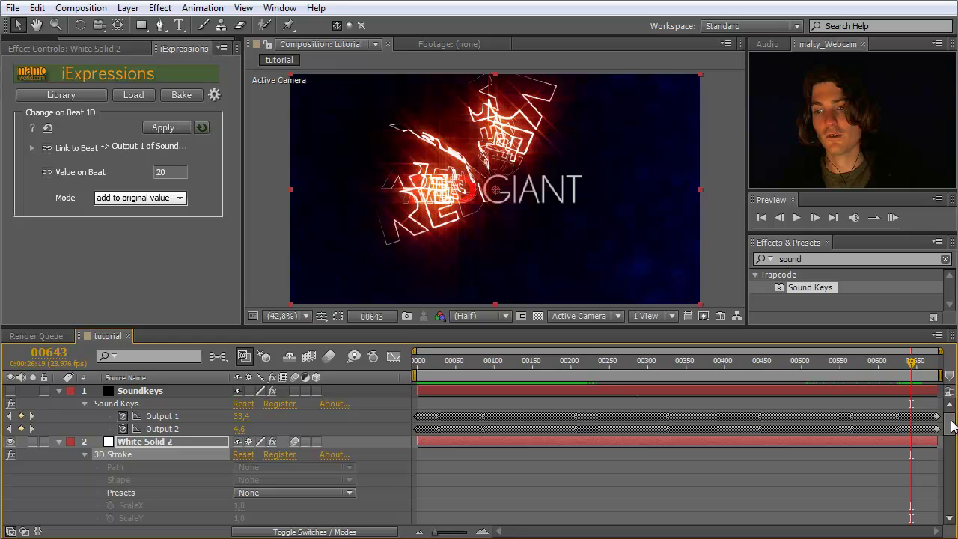
{"action": "scroll", "coordinate": [951, 432], "scroll_direction": "down", "scroll_amount": 10}
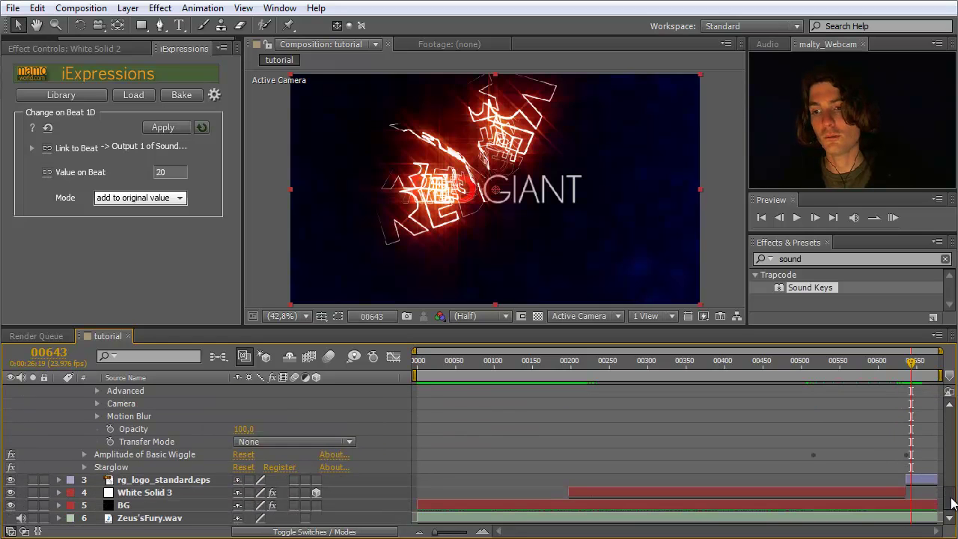
Go to frame 636, where the logo layer starts, and delete the Sound Keys Output 1 and Output 2 keyframes from there to the end.
{"action": "left_click_drag", "start_coordinate": [912, 365], "coordinate": [906, 366]}
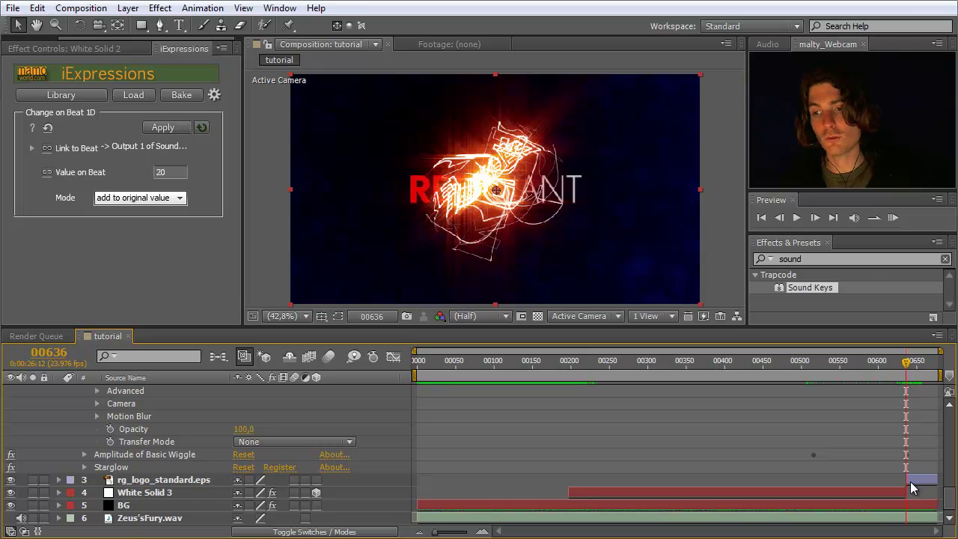
{"action": "left_click_drag", "start_coordinate": [950, 499], "coordinate": [914, 438]}
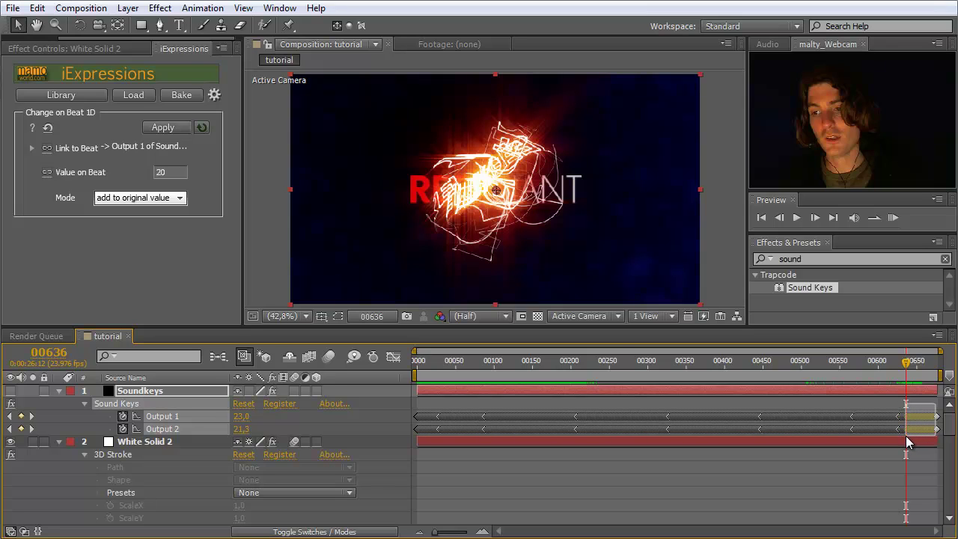
{"action": "left_click_drag", "start_coordinate": [904, 435], "coordinate": [944, 445]}
{"action": "key", "text": "Delete"}
{"action": "key", "text": "Delete"}
{"action": "key", "text": "Delete"}
Set a keyframe of 0 for Output 1 of Sound Keys at frame 637.
{"action": "left_click_drag", "start_coordinate": [907, 364], "coordinate": [908, 363]}
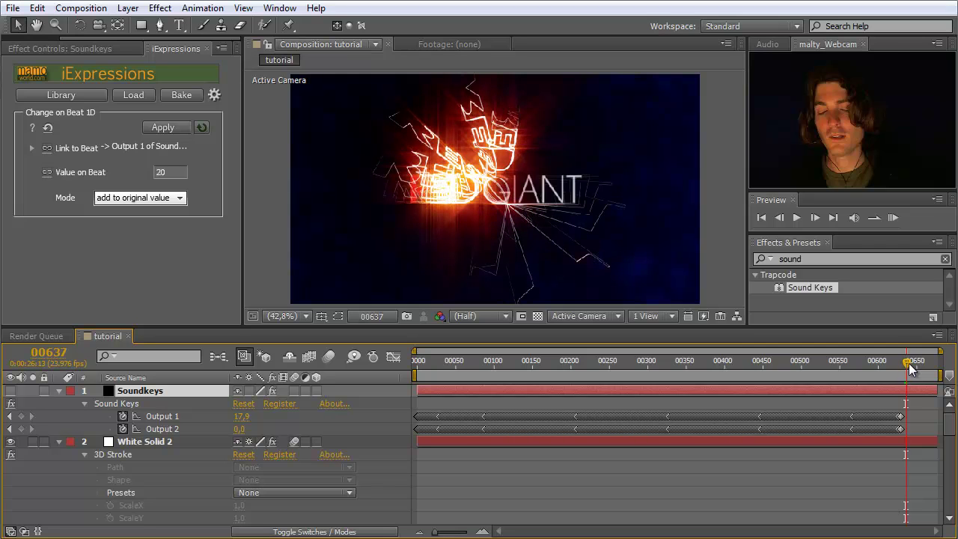
{"action": "left_click", "coordinate": [241, 416]}
{"action": "type", "text": "0"}
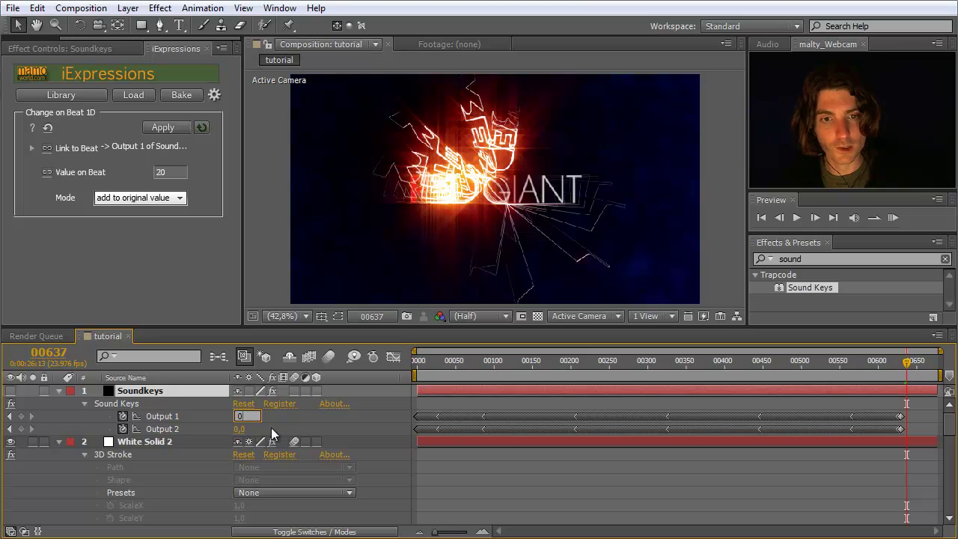
{"action": "key", "text": "Return"}
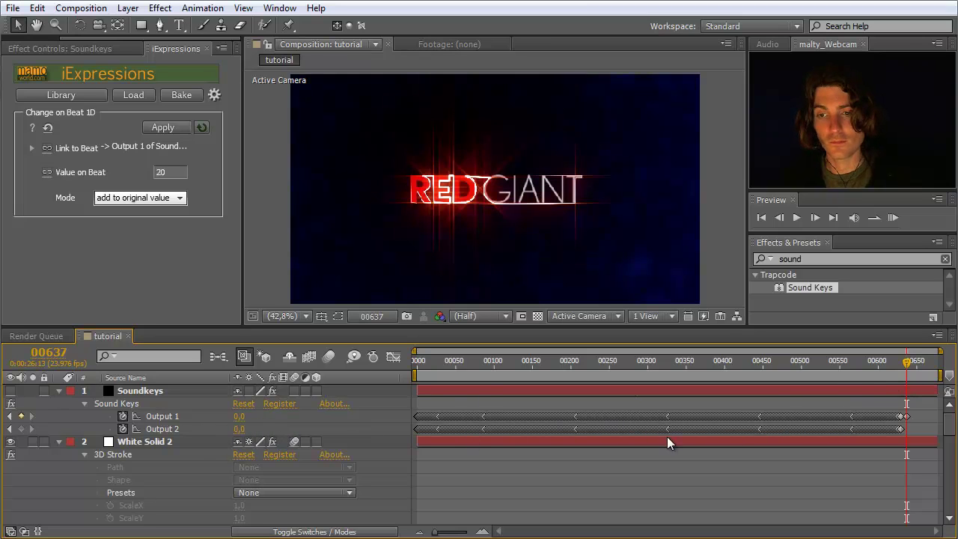
Scrub through the logo transition around frame 637 and preview the whole animation.
{"action": "left_click_drag", "start_coordinate": [906, 367], "coordinate": [908, 366]}
{"action": "left_click_drag", "start_coordinate": [911, 362], "coordinate": [903, 363]}
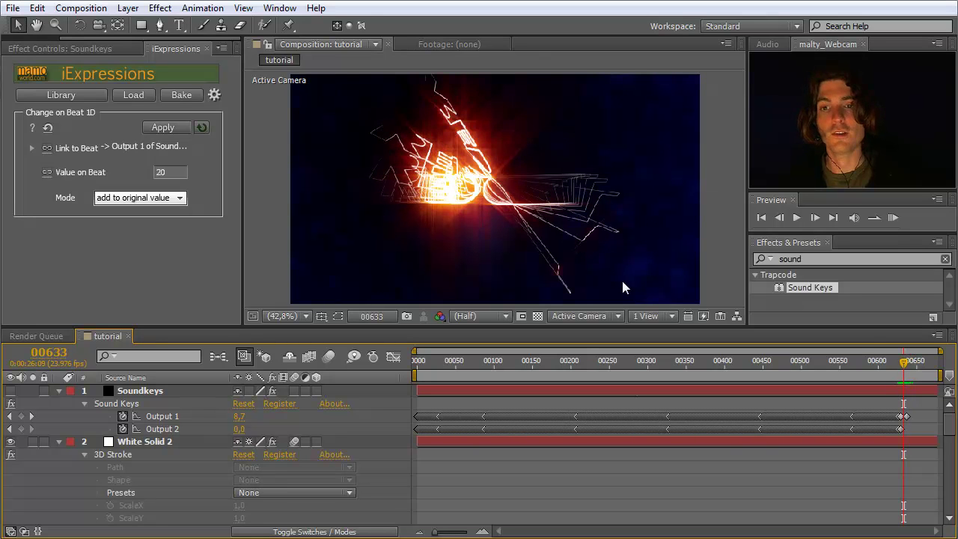
{"action": "left_click", "coordinate": [894, 219]}
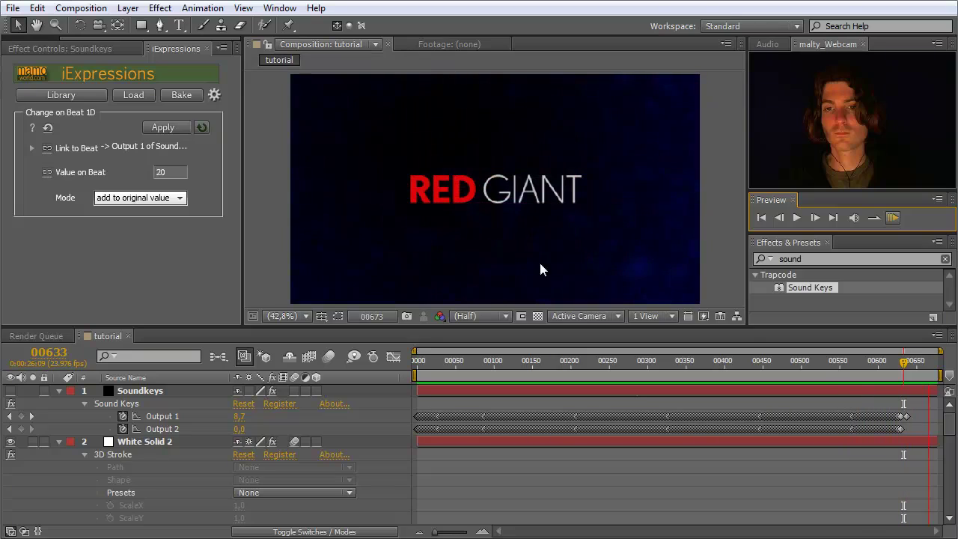
{"action": "left_click", "coordinate": [905, 371]}
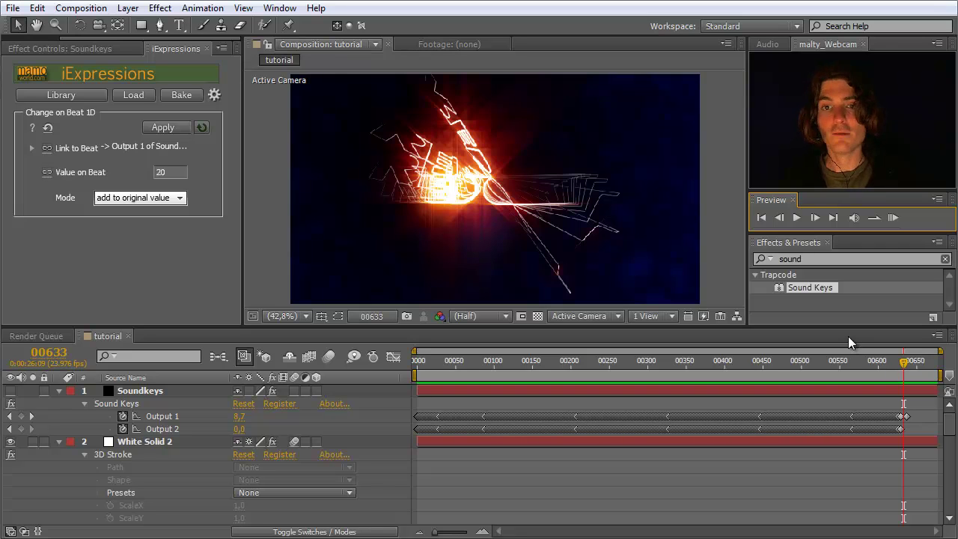